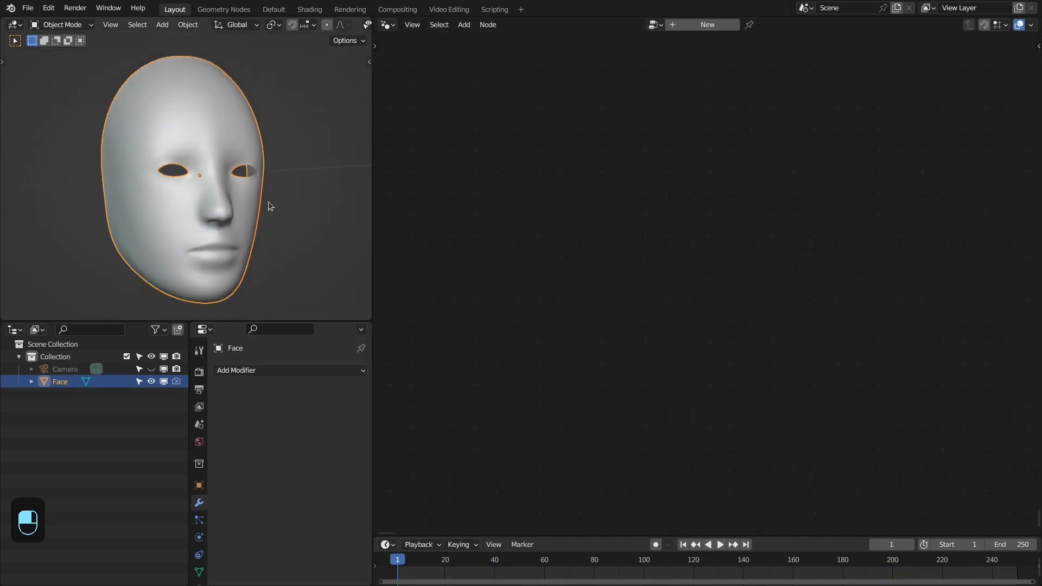
Examine the Face mesh from several angles in both wireframe and solid shading
scroll(268, 201, "down", 5)
middle_click_drag(218, 161, 279, 195)
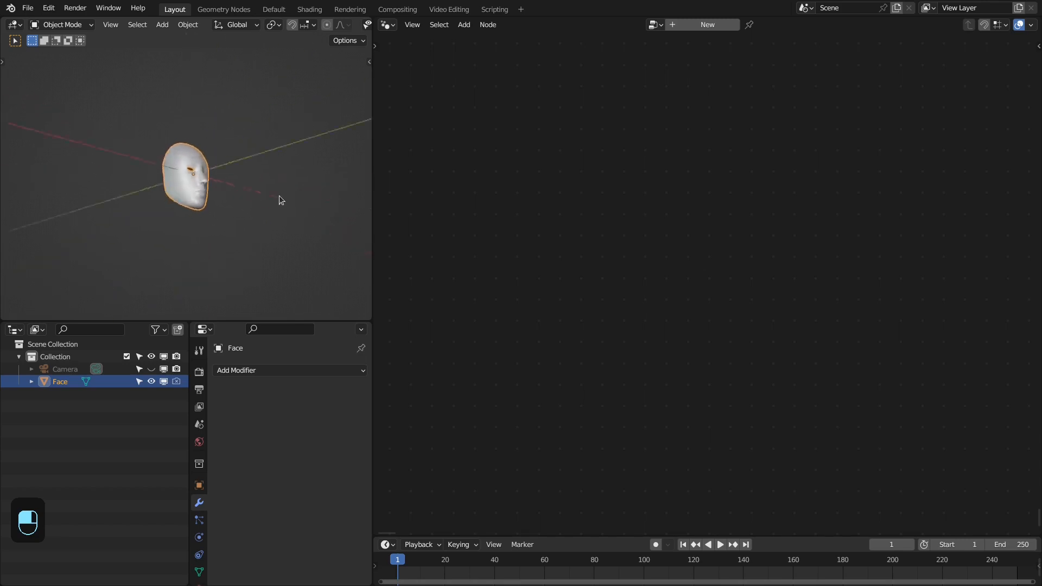
scroll(202, 200, "up", 6)
middle_click_drag(201, 201, 268, 213)
key("z")
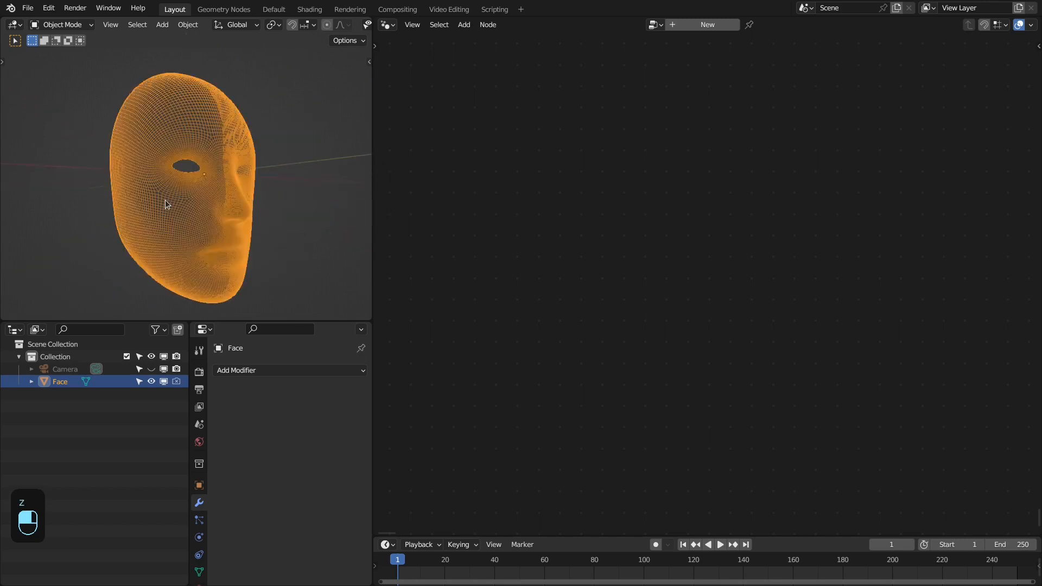
middle_click_drag(165, 200, 232, 193)
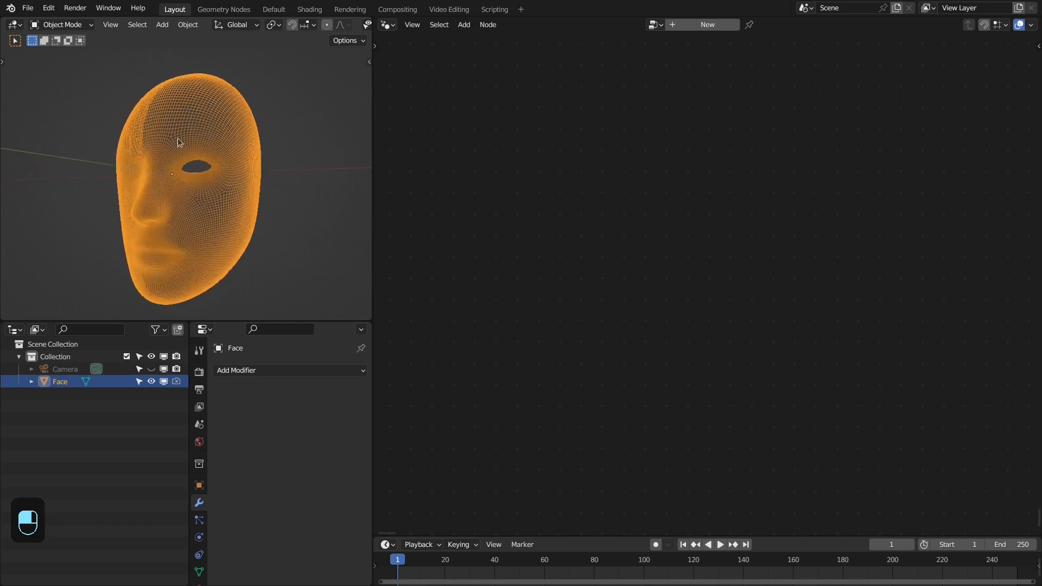
middle_click_drag(161, 142, 242, 144)
middle_click_drag(230, 207, 310, 222)
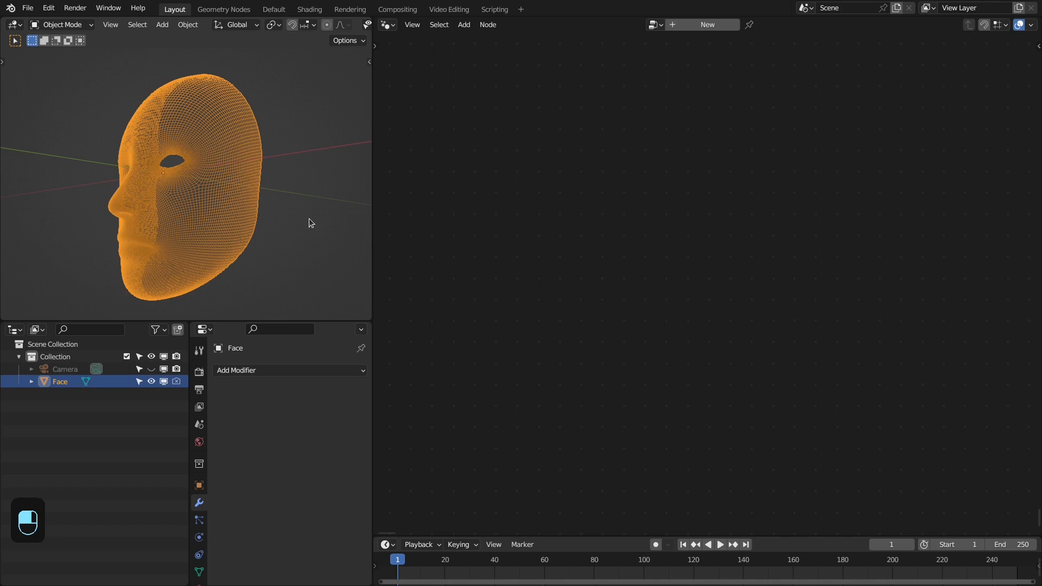
key("shift+z")
mouse_move(308, 223)
middle_mouse_down()
mouse_move(262, 176)
mouse_move(238, 185)
middle_mouse_up()
middle_click_drag(249, 71, 262, 157)
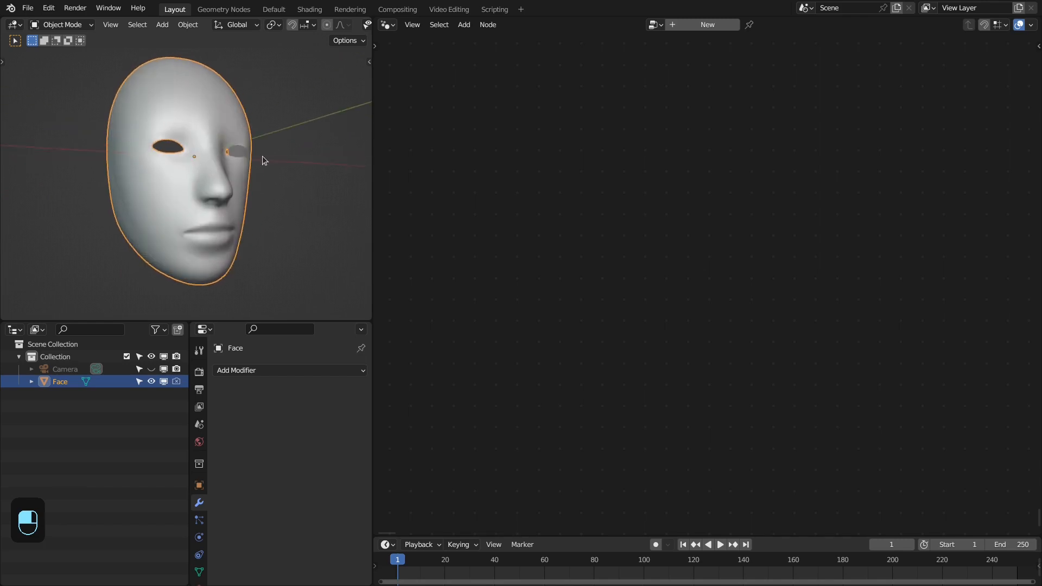
Apply the KS_Fluid_Simulator_For_Mesh_Modifier asset from the KS Tools Fluid Simulator Mesh catalog to the Face
left_click(387, 24)
left_click(749, 99)
left_click(414, 93)
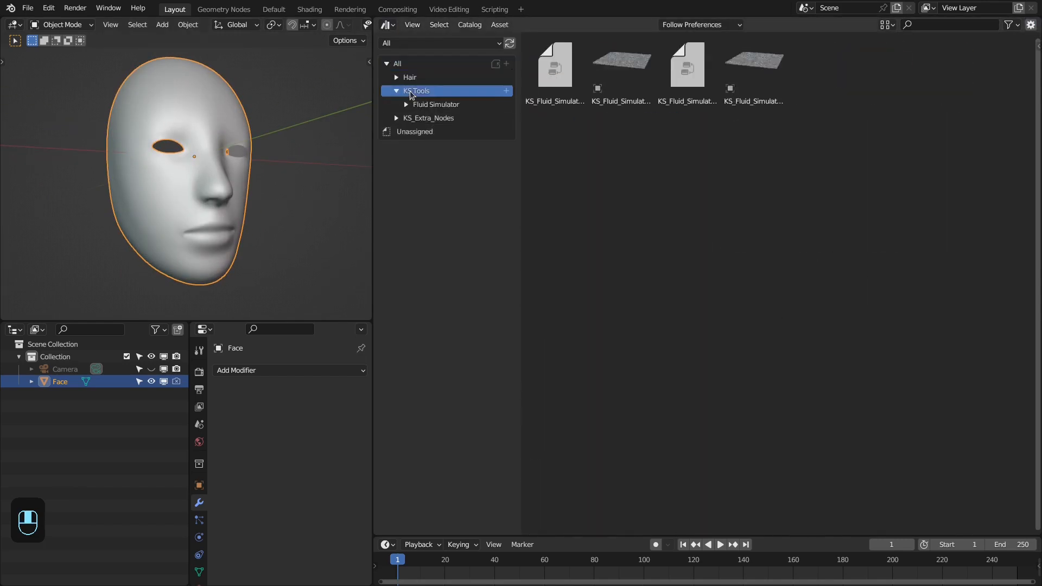
left_click(438, 108)
left_click(434, 131)
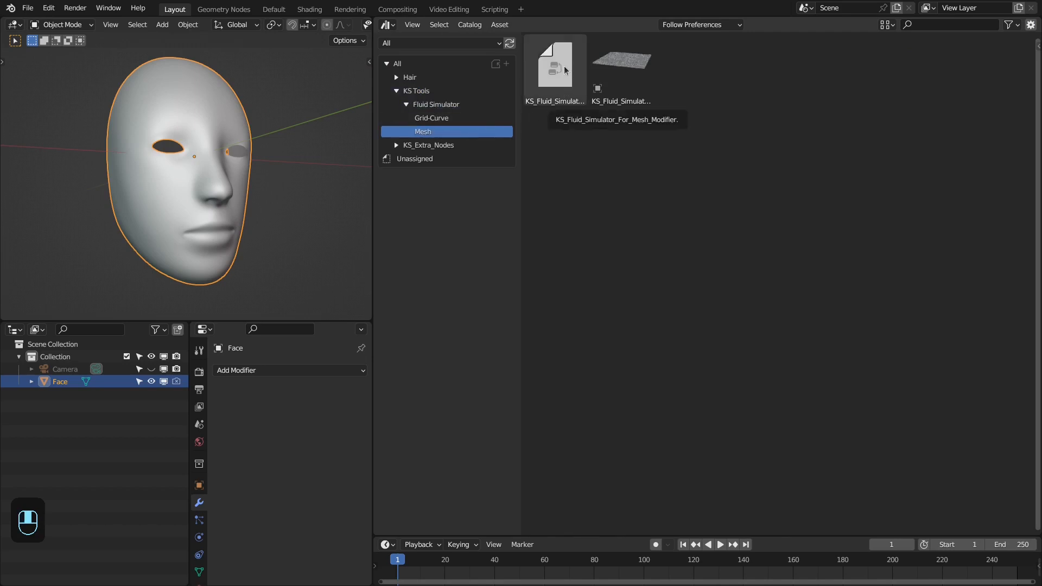
key("ctrl+z")
left_click_drag(560, 69, 197, 110)
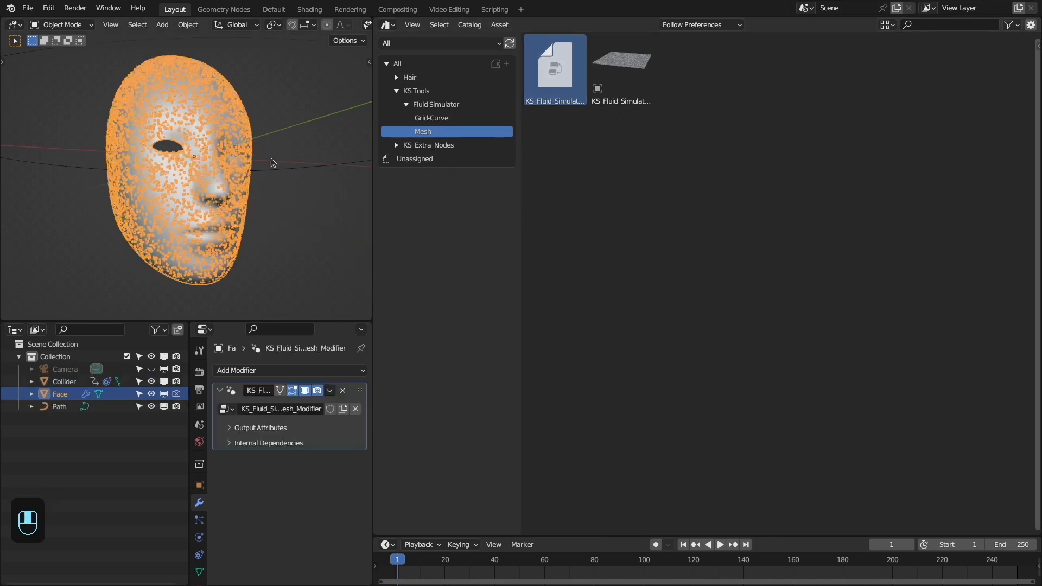
Show the Face's fluid simulator node tree in the geometry node editor with all nodes framed
middle_click_drag(272, 157, 252, 204)
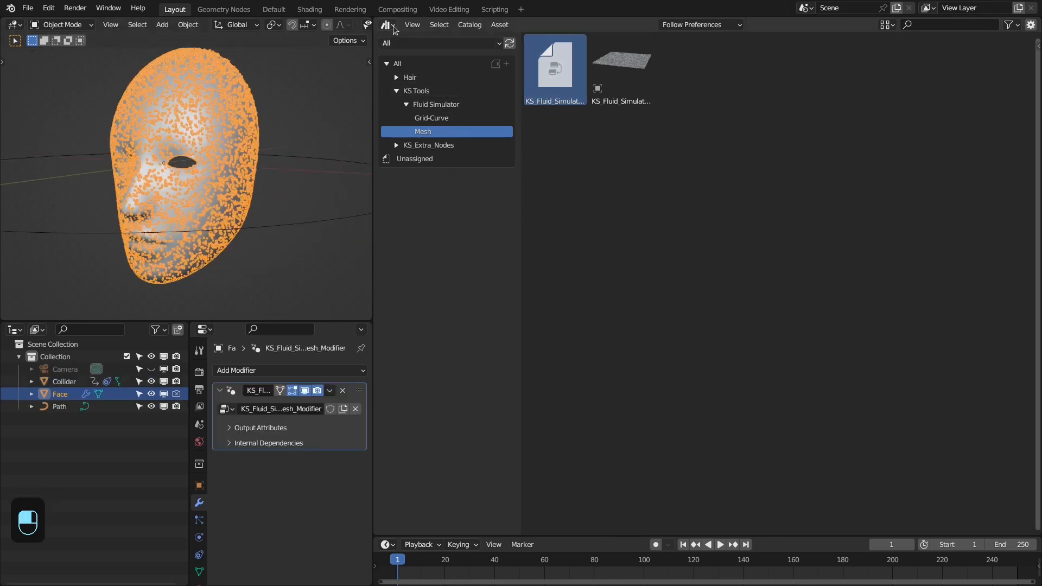
left_click(387, 24)
left_click(412, 141)
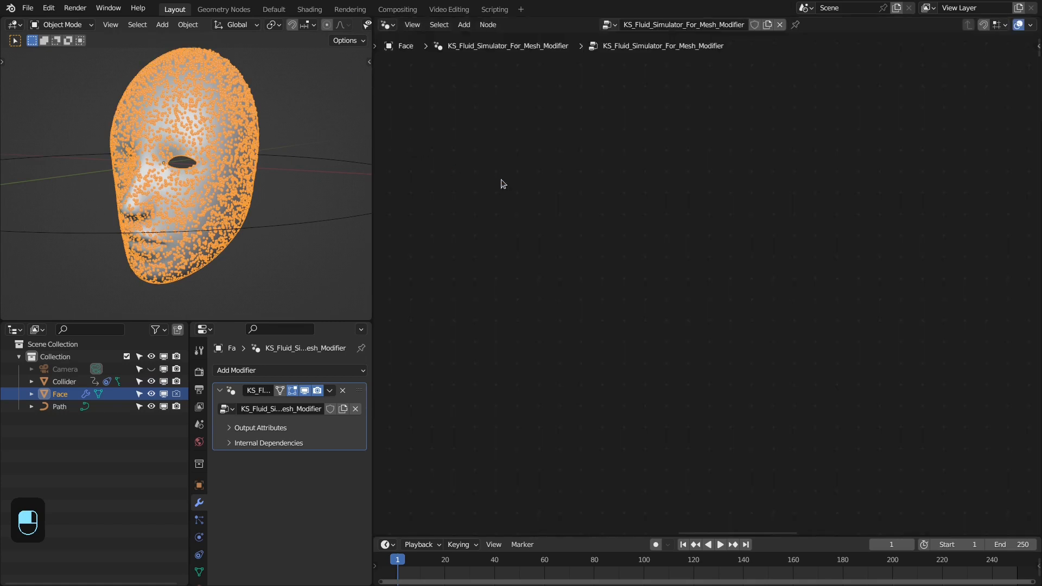
key("Home")
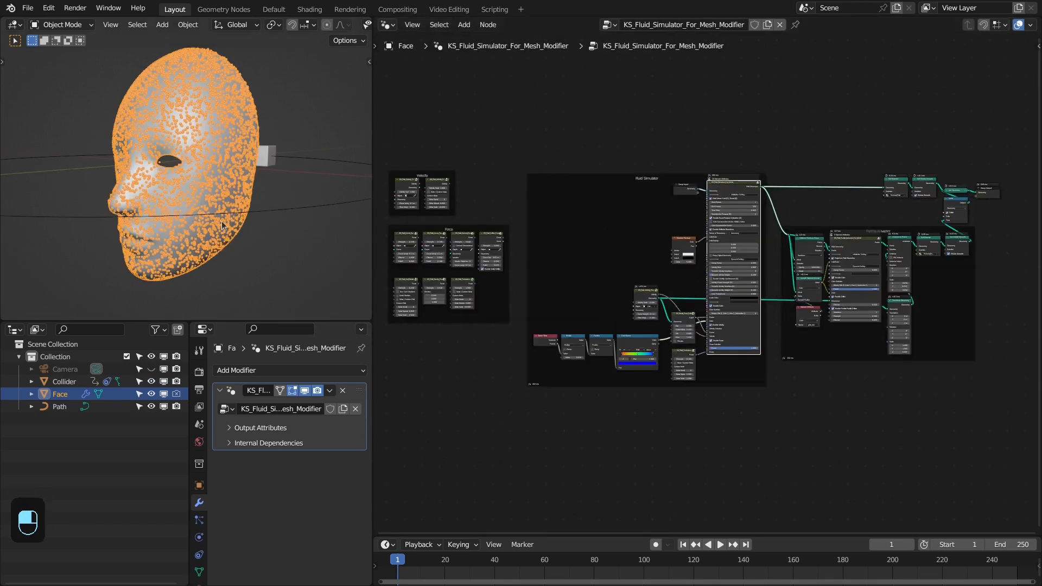
middle_click_drag(205, 217, 228, 192)
scroll(228, 192, "up", 2)
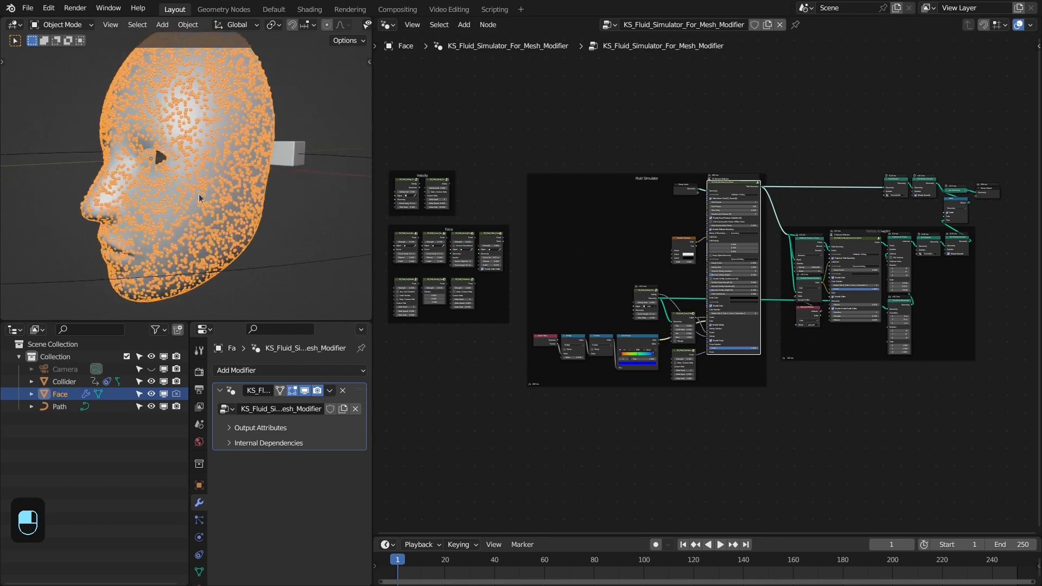
Disable the Switch node that feeds the particle advector into Join Geometry
middle_click_drag(904, 178, 696, 238)
scroll(696, 237, "up", 5)
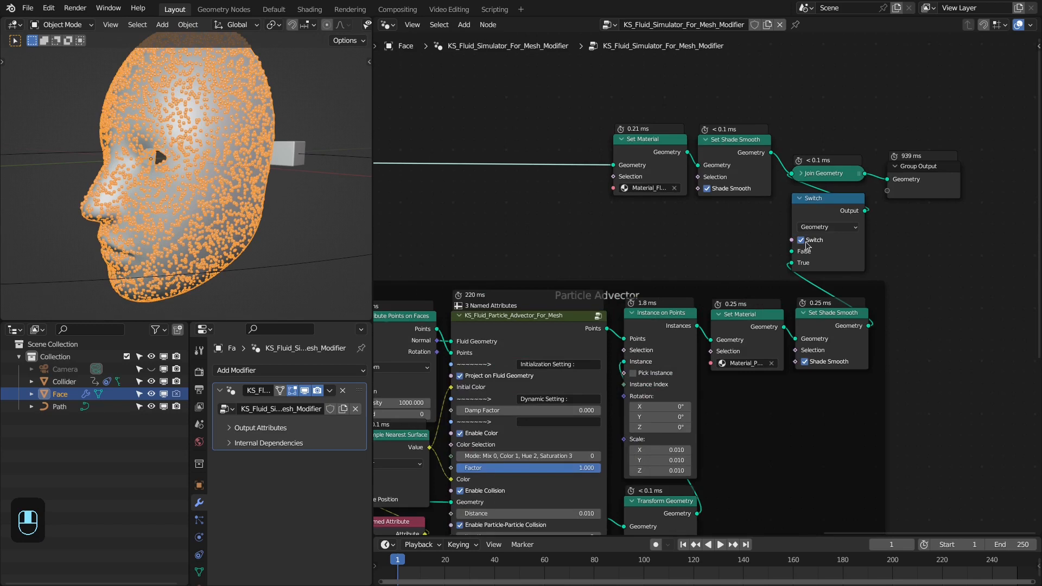
left_click(808, 245)
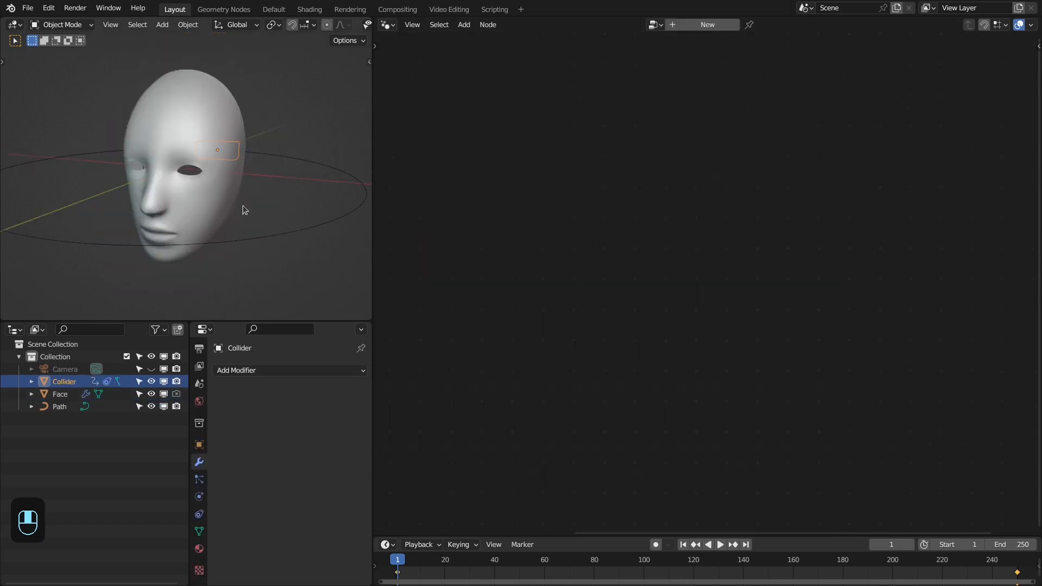
Remove the Follow Path constraint from the Collider and delete the Path curve
middle_click_drag(223, 202, 288, 128)
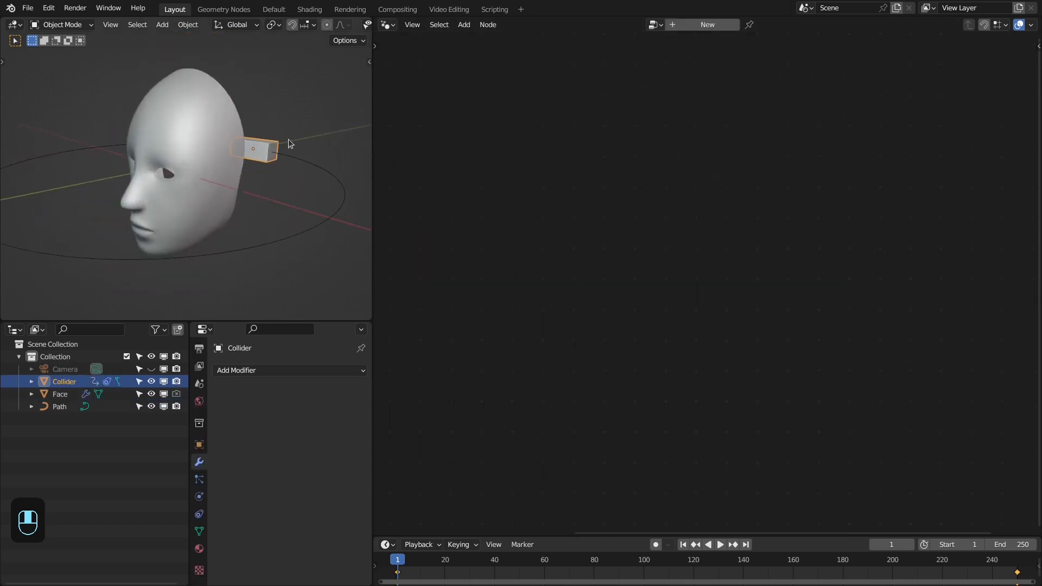
left_click(199, 513)
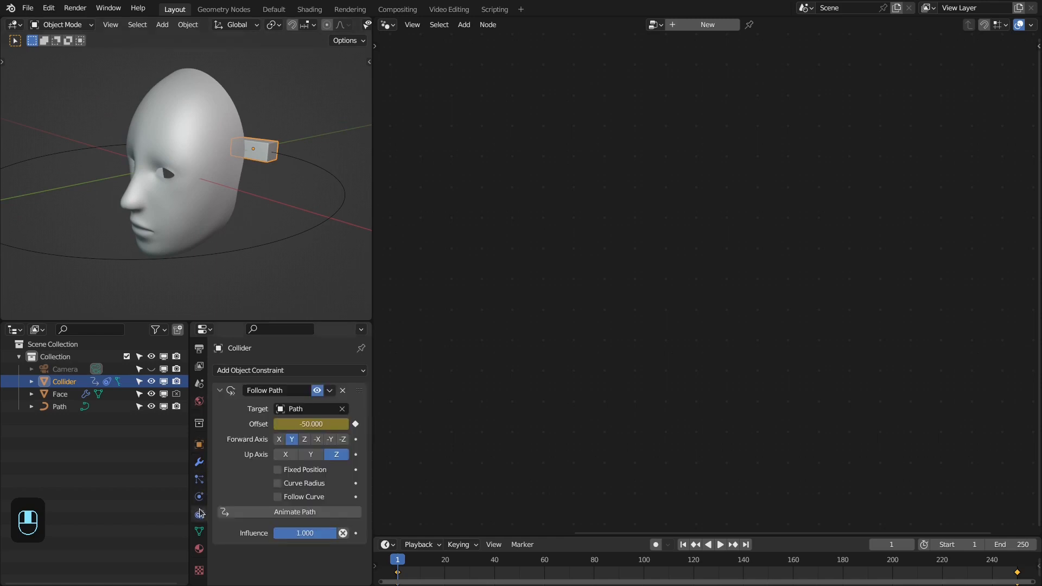
left_click(342, 390)
left_click(228, 257)
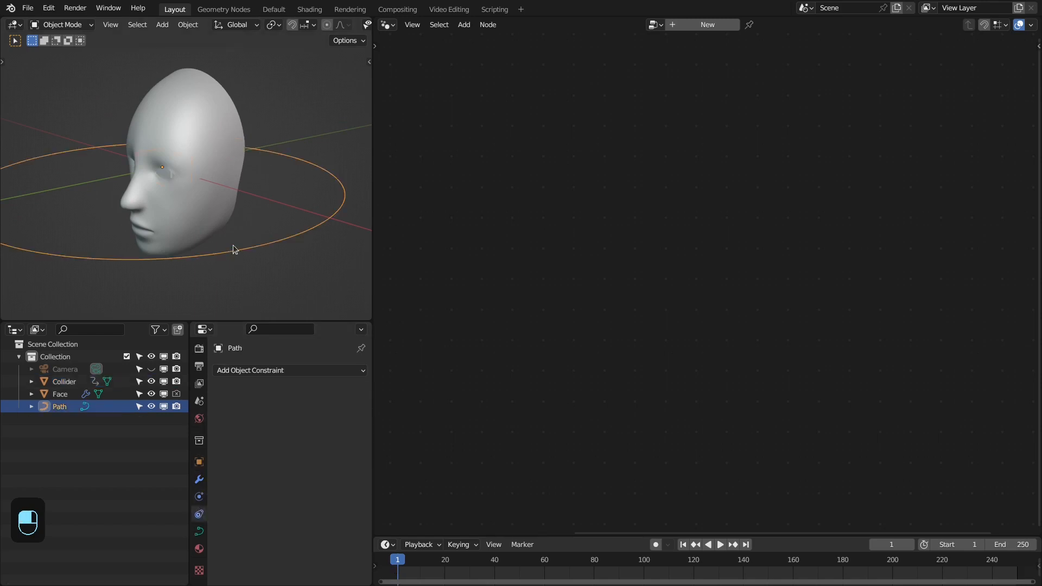
key("x")
left_click(236, 233)
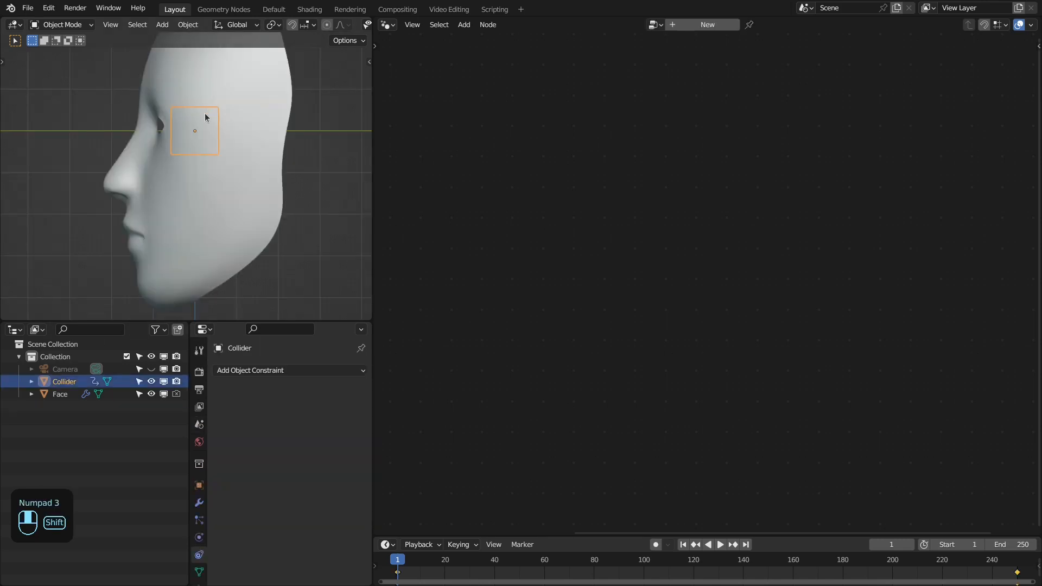
In side view, move the Collider about -0.16 m in Y and 0.18 m in Z, in front of the forehead
middle_click_drag(205, 113, 227, 173, "shift")
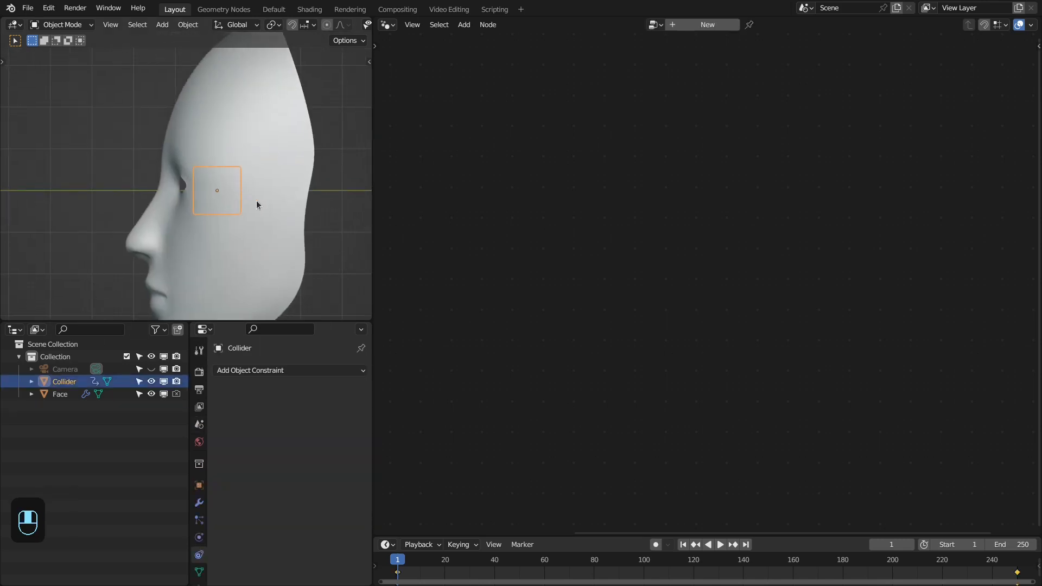
key("g")
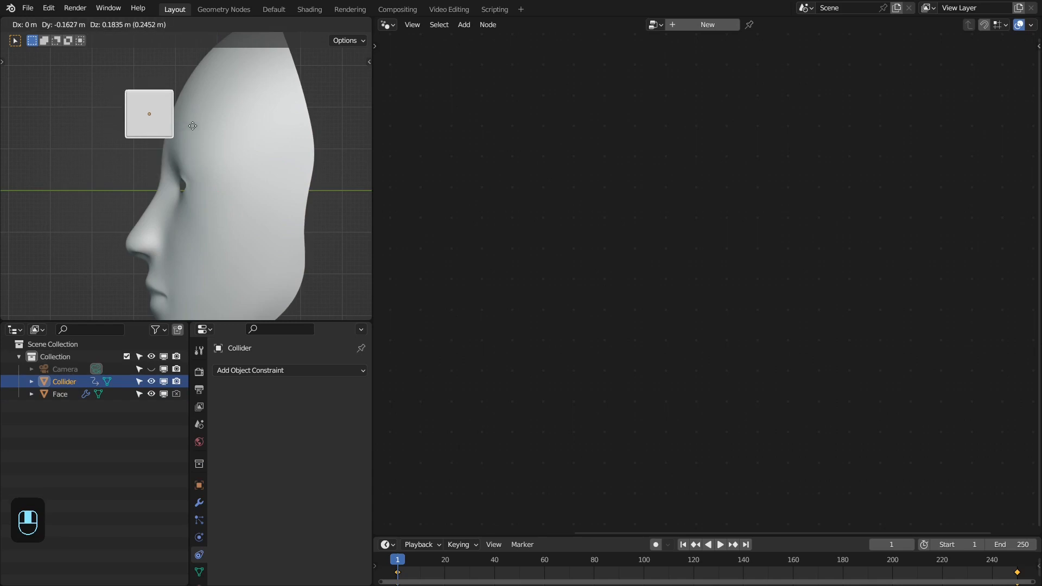
left_click(191, 125)
Turn off the viewport and render display of the Face's fluid simulator modifier
left_click(84, 393)
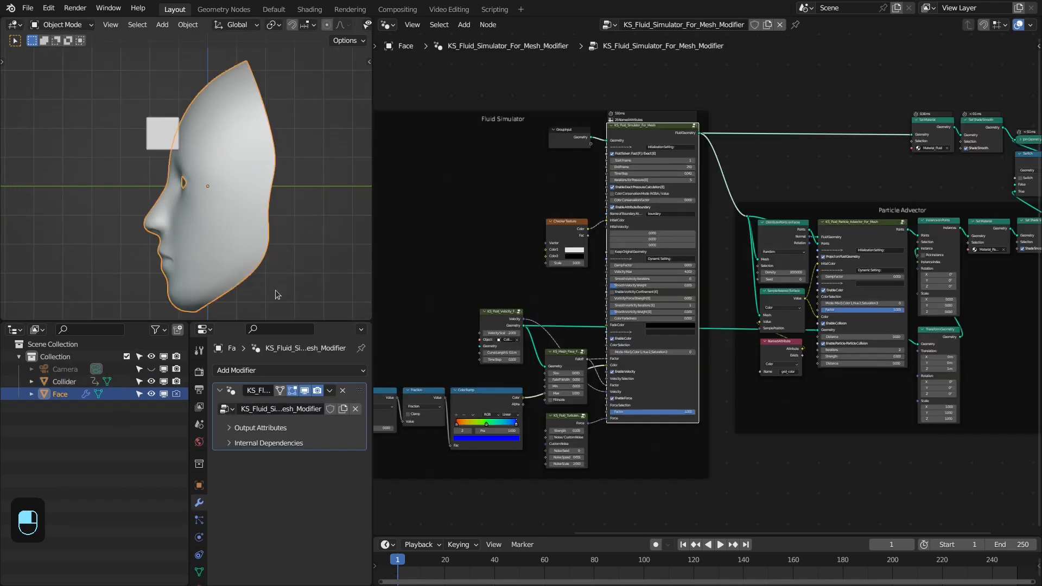
scroll(178, 159, "up", 1)
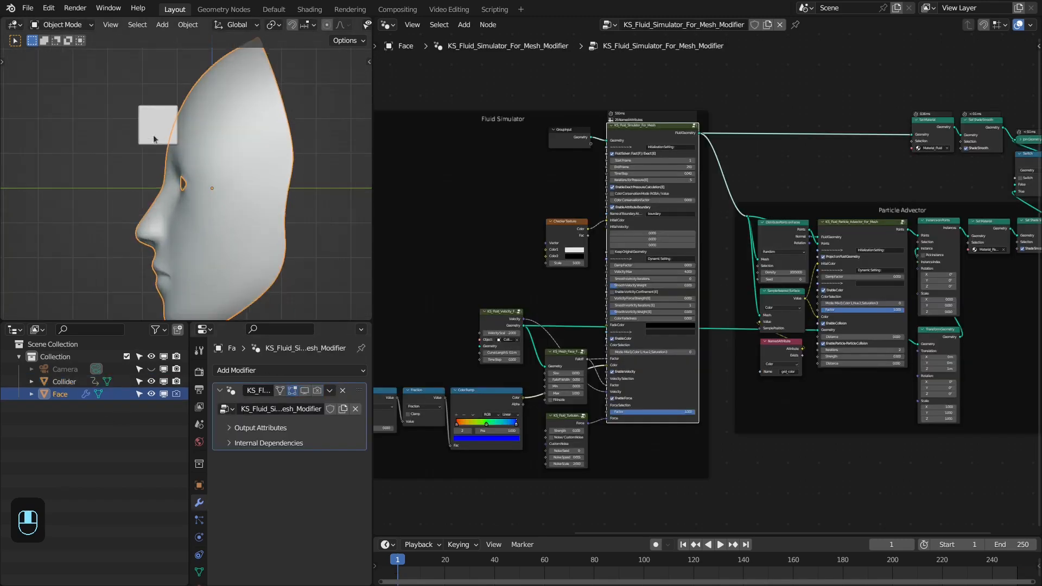
Tilt the Collider about 15° to follow the forehead's slope and shrink it uniformly to a scale of about 0.213
left_click(174, 112)
key("r")
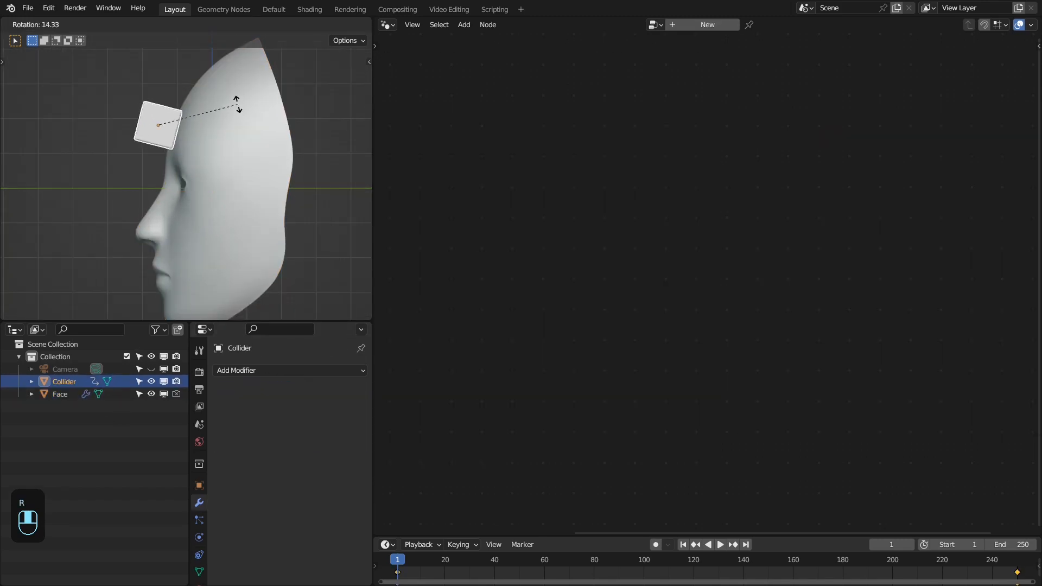
left_click(237, 105)
key("KP_7")
key("KP_1")
key("s")
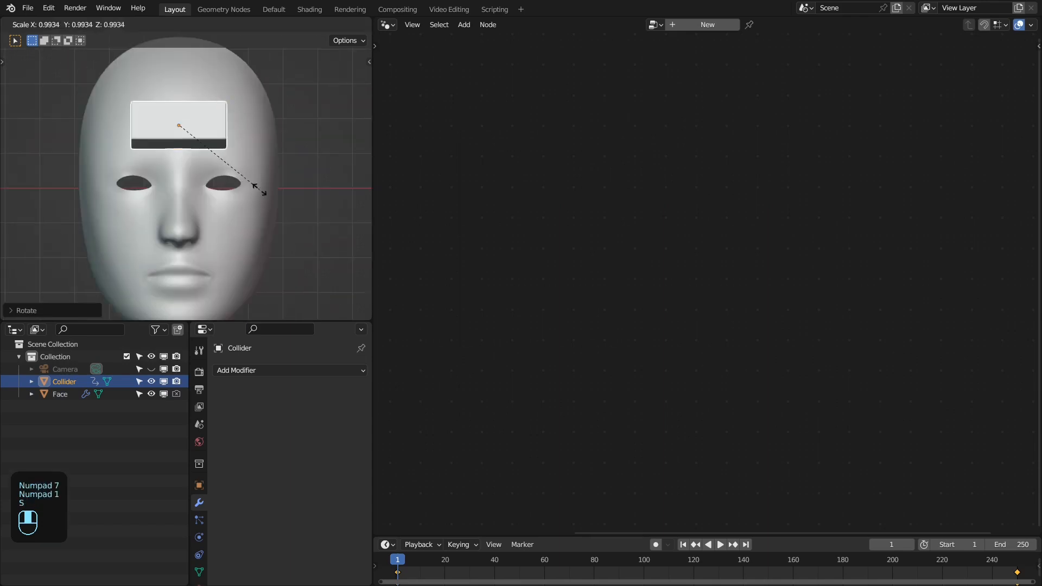
left_click(204, 147)
In side view, move the Collider about 0.03 m in Y and -0.01 m in Z so it touches the forehead
scroll(204, 147, "down", 2)
middle_click_drag(204, 147, 158, 145)
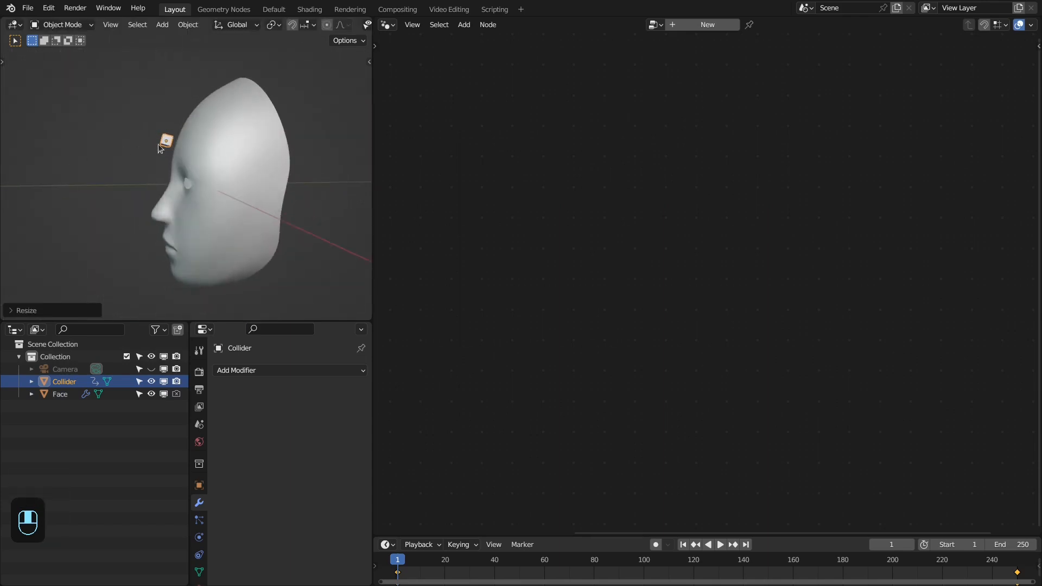
key("KP_2")
scroll(158, 144, "up", 1)
key("KP_3")
scroll(183, 140, "up", 5)
scroll(183, 140, "down", 1)
middle_click_drag(173, 105, 182, 159, "shift")
key("g")
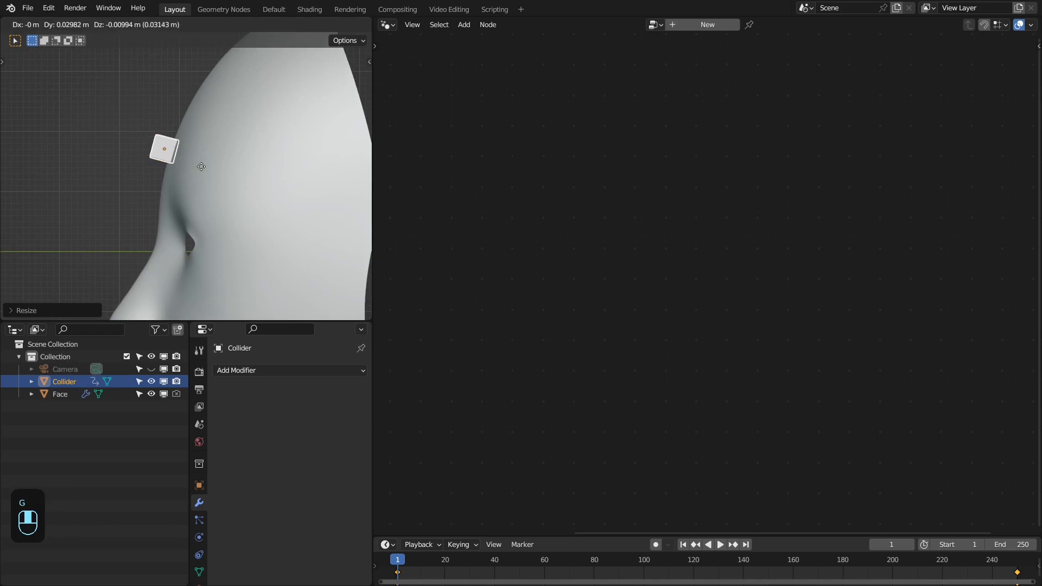
left_click(201, 165)
Play the animation in front view to check the Collider's rotation on the forehead
key("space")
key("space")
scroll(168, 145, "down", 2)
key("KP_2")
key("KP_1")
scroll(218, 153, "down", 3)
key("space")
scroll(212, 162, "up", 1)
scroll(193, 172, "down", 2)
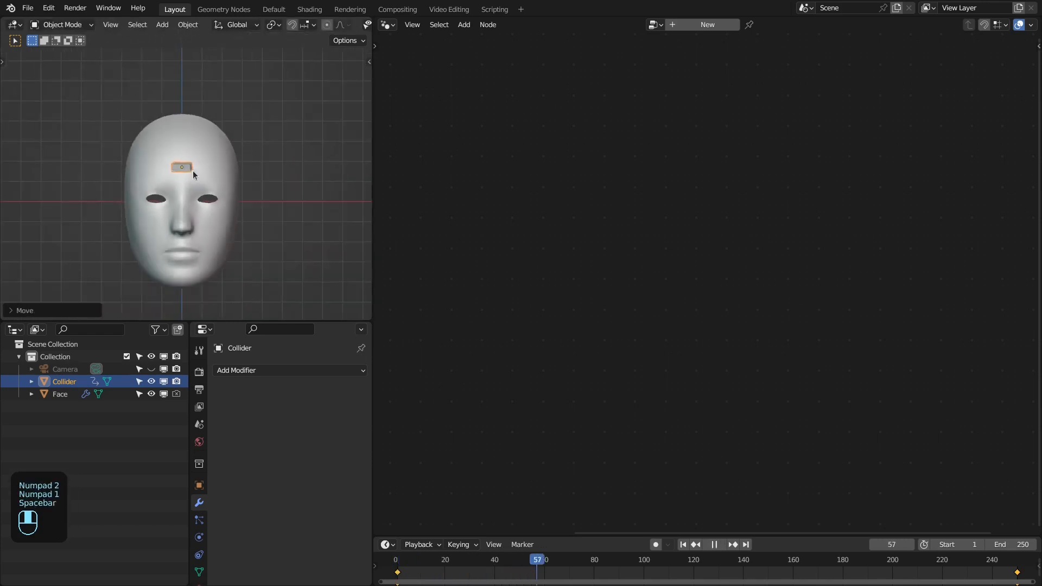
scroll(190, 165, "up", 2)
key("space")
middle_click_drag(217, 184, 215, 146, "shift")
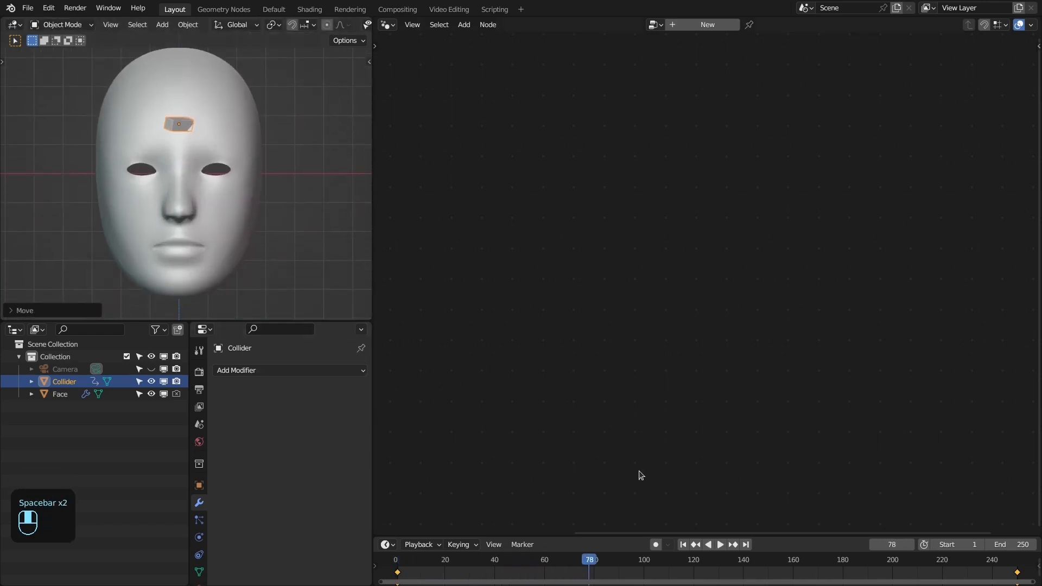
Enlarge the timeline and set the scene's end frame to 200
left_click_drag(632, 537, 643, 487)
scroll(739, 524, "down", 2)
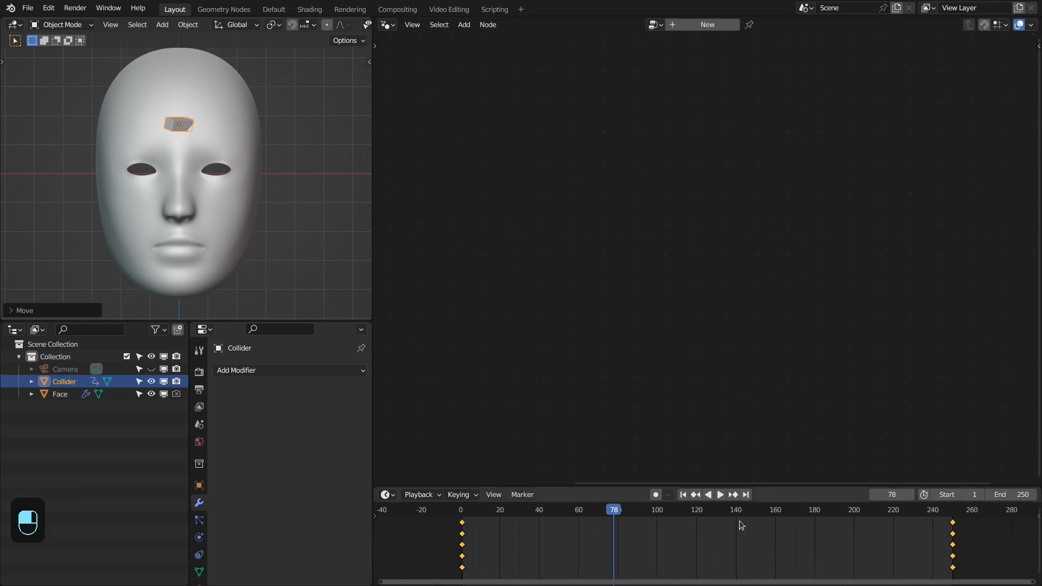
middle_click_drag(739, 525, 682, 526)
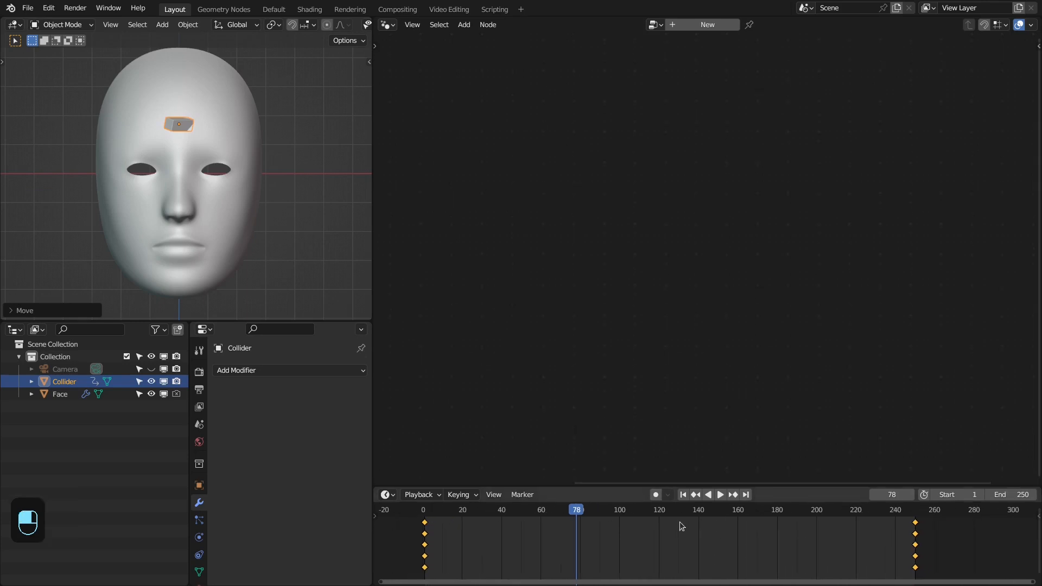
left_click(1020, 495)
type("200")
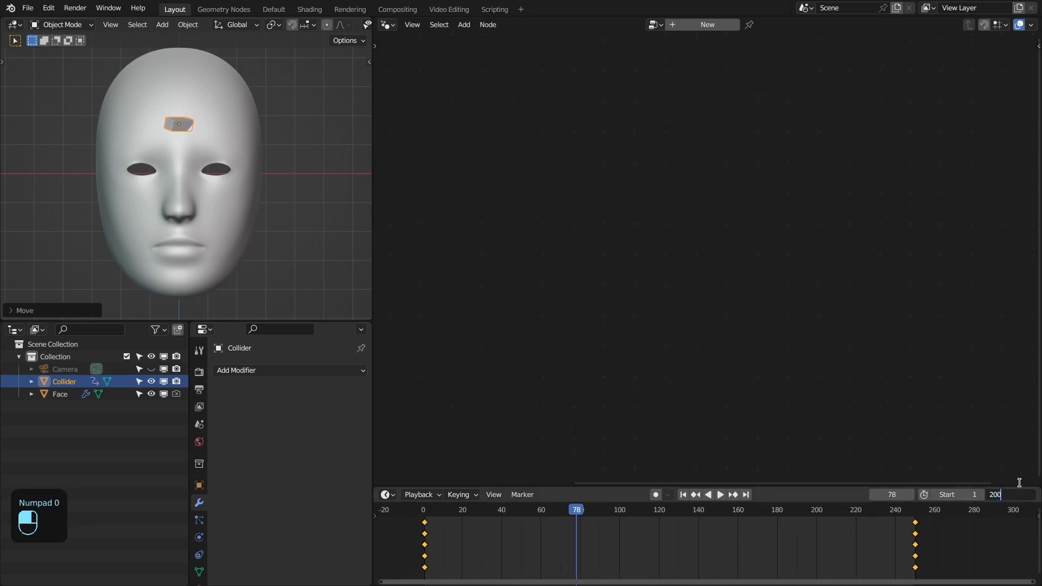
key("Return")
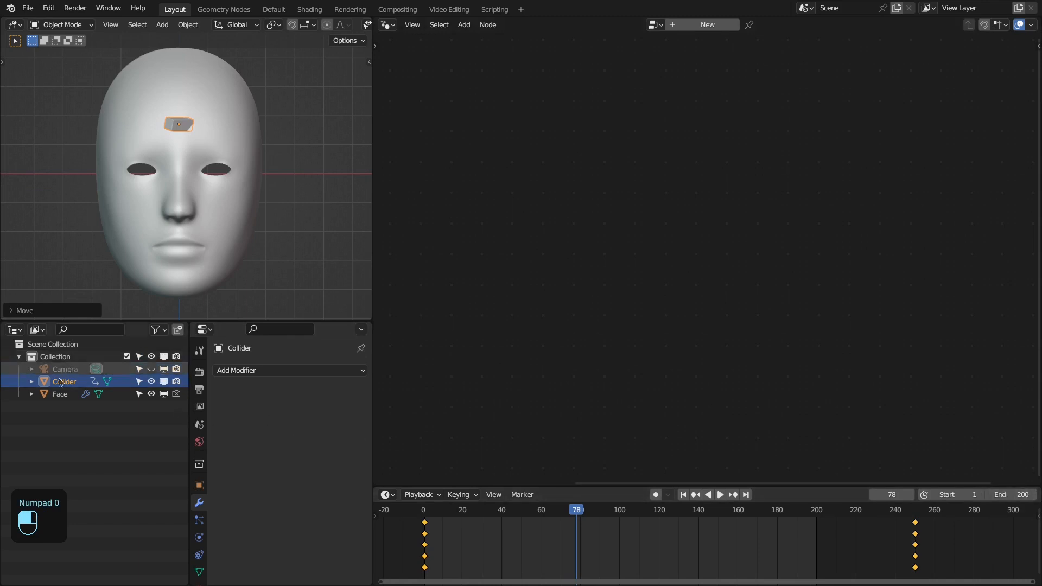
Show the Collider's transform properties and snap its final rotation keyframe to frame 200
left_click(198, 485)
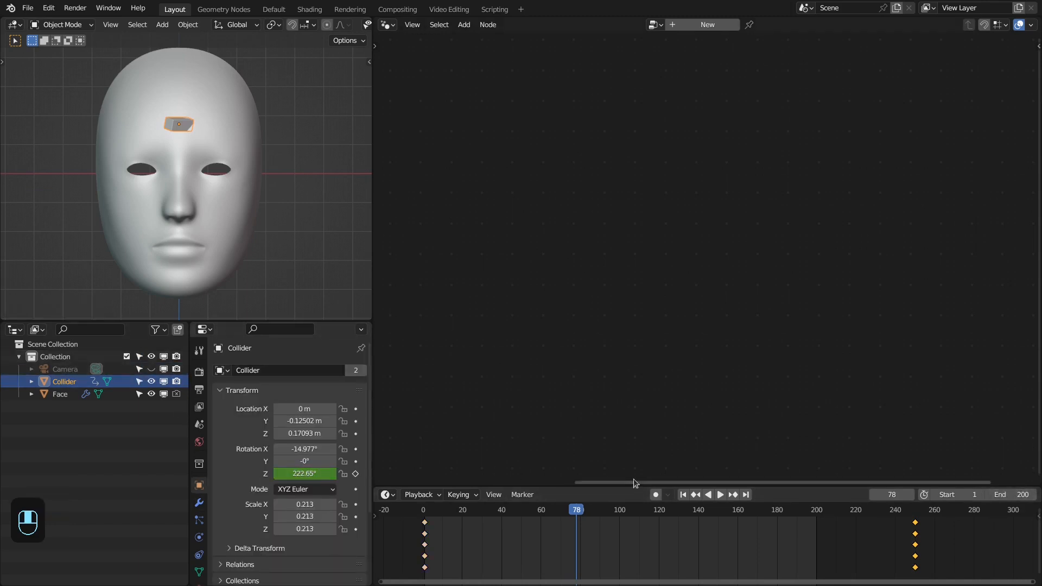
key("shift+Right")
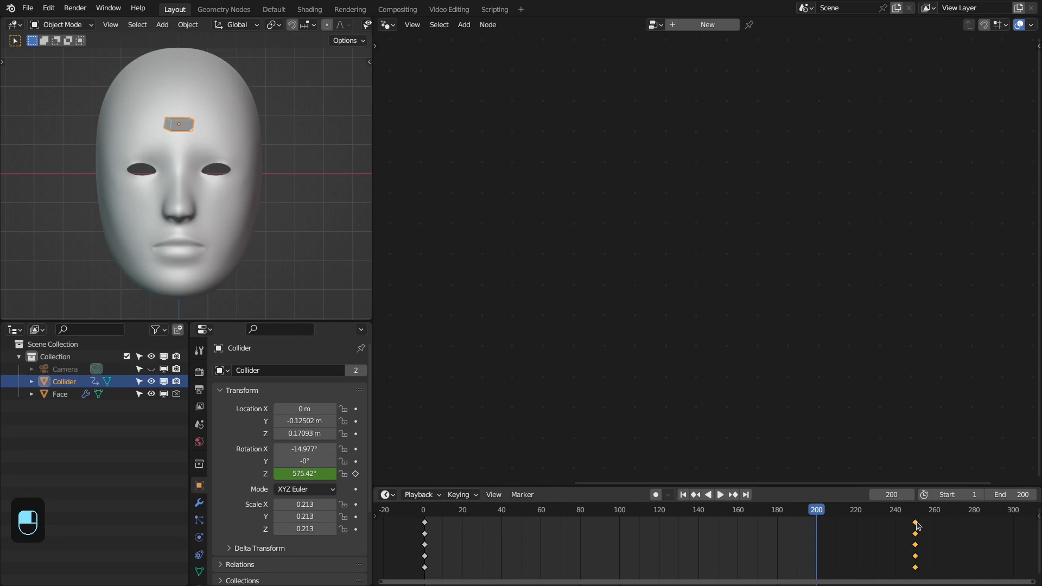
key("shift+s")
left_click(764, 506)
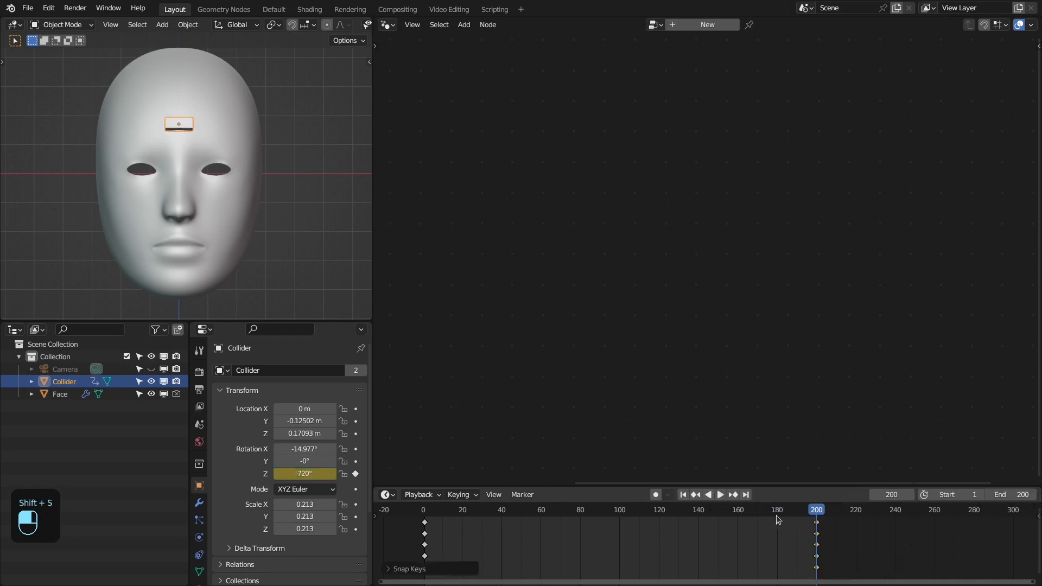
Set the Collider's Z rotation at frame 200 to 360*4 (1440°) and keyframe it
middle_click_drag(275, 226, 255, 195)
left_click(299, 474)
type("360")
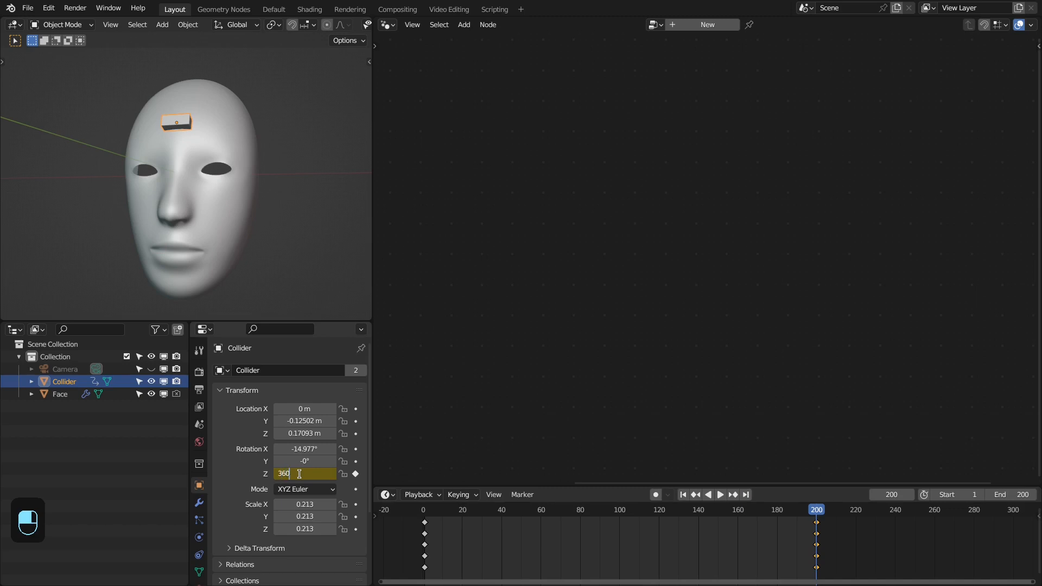
type("*4")
key("Return")
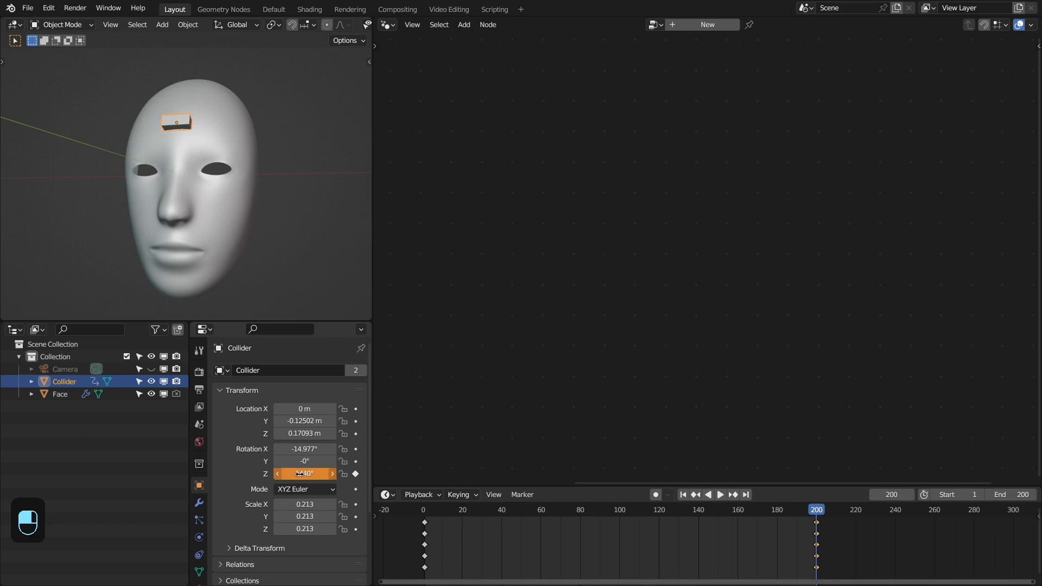
left_click(356, 474)
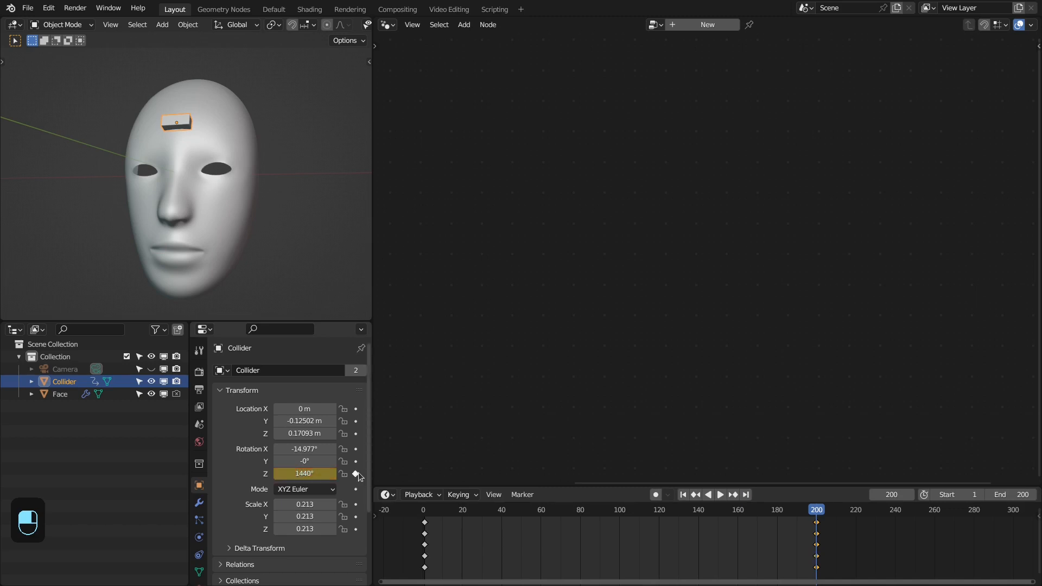
Play the animation from frame 1 and check the Collider's faster spin from an angled view
left_click(683, 495)
key("space")
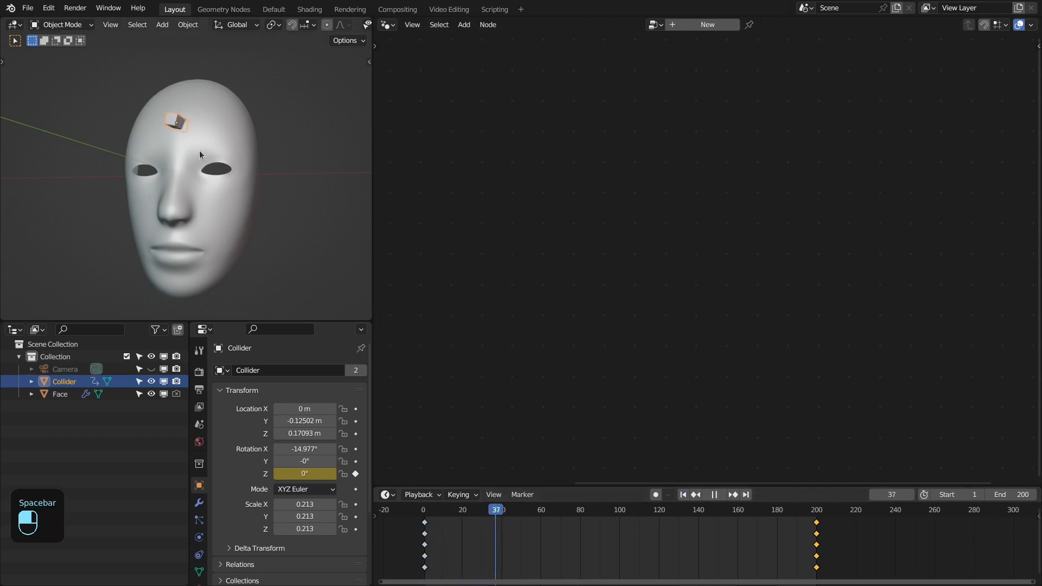
middle_click_drag(200, 150, 150, 129)
Stop playback, enable the Face's KS_Fluid_Simulator_For_Mesh_Modifier for viewport and render, and display its material in the viewport
left_click(162, 135)
key("space")
left_click(199, 502)
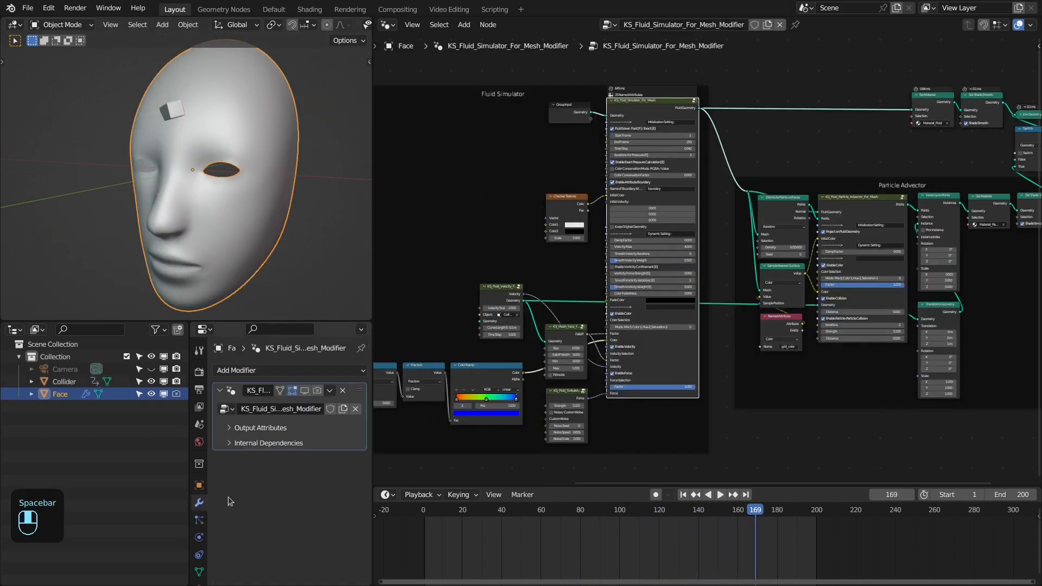
left_click(316, 391)
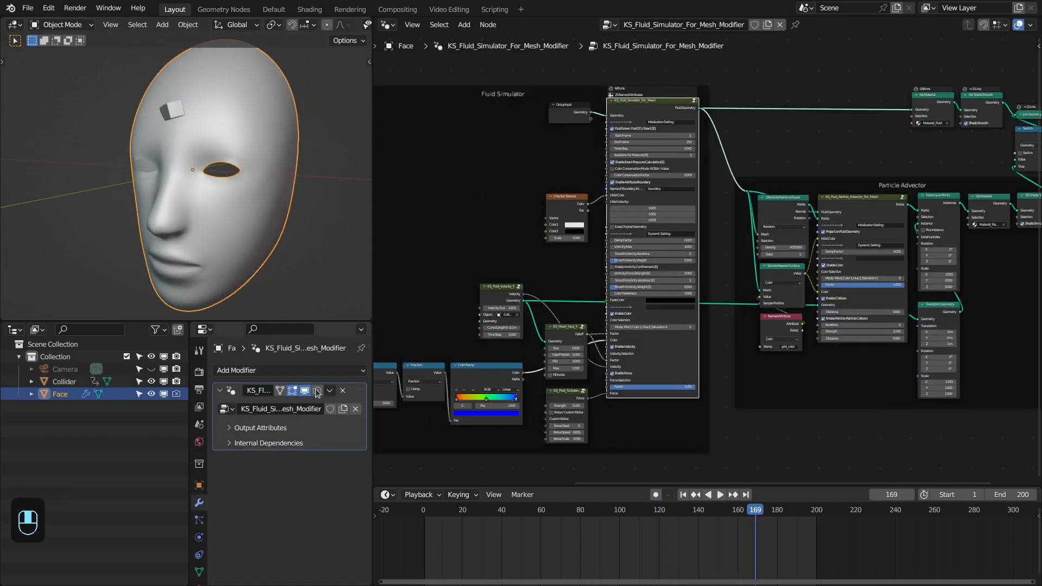
mouse_move(254, 198)
middle_mouse_down()
mouse_move(175, 159)
mouse_move(236, 176)
middle_mouse_up()
key("z")
scroll(211, 184, "down", 3)
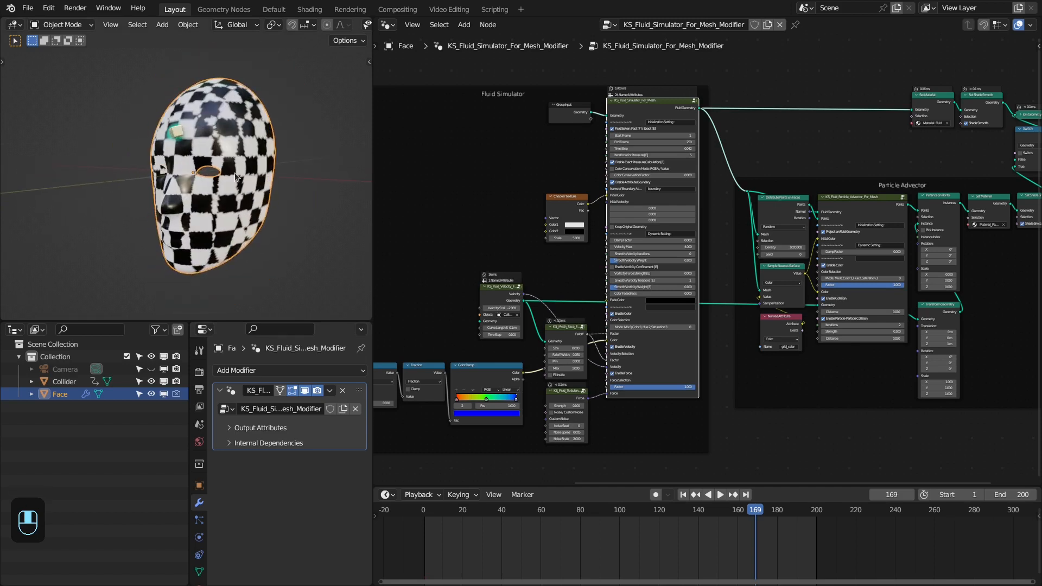
Return to frame 1 and turn off Enable Exact Pressure Calculation on the KS_Fluid_Simulator_For_Mesh node
key("shift+Left")
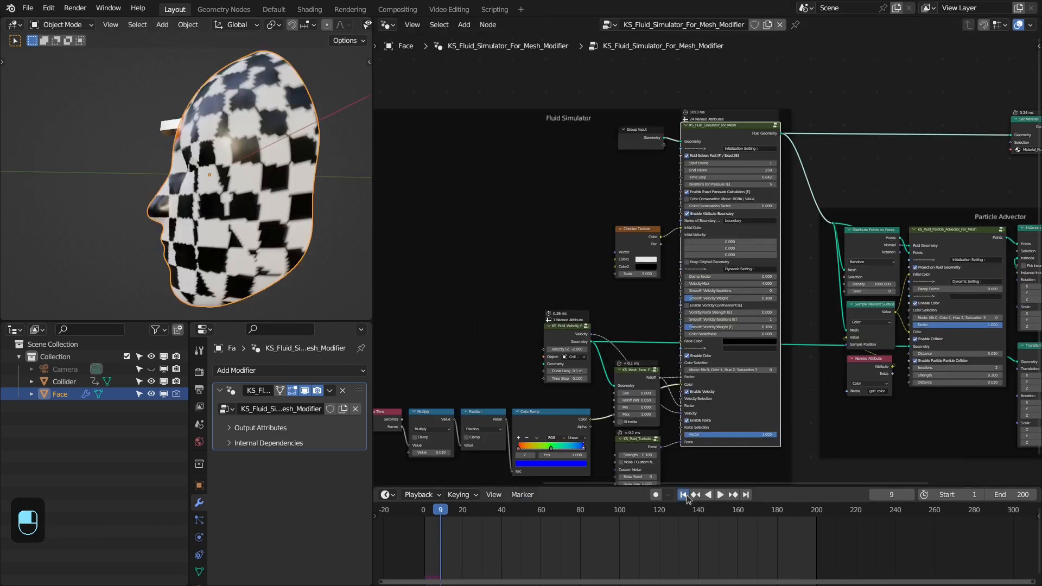
left_click(683, 495)
scroll(583, 224, "up", 2)
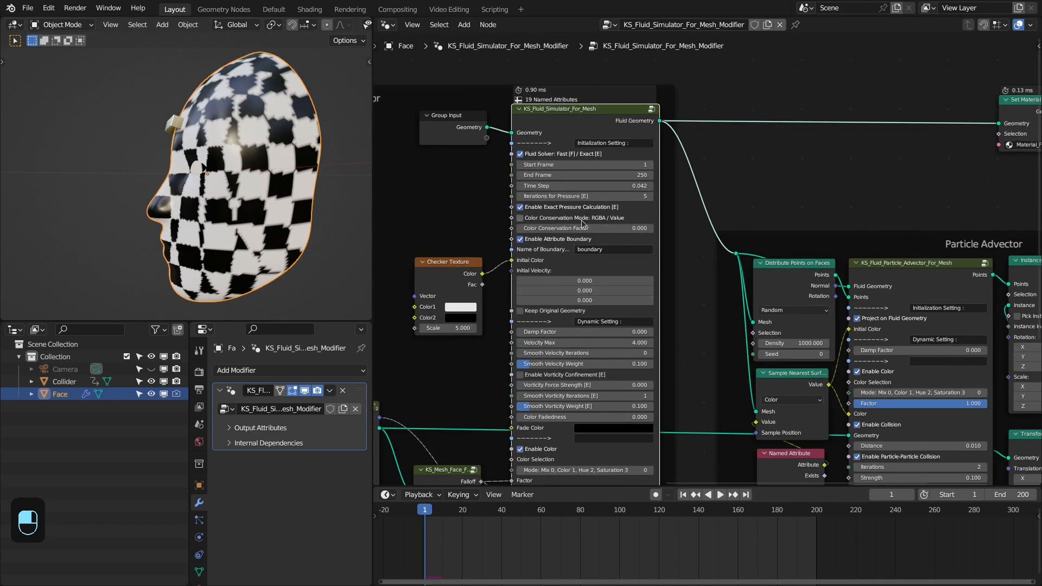
scroll(582, 223, "up", 1)
left_click(646, 187)
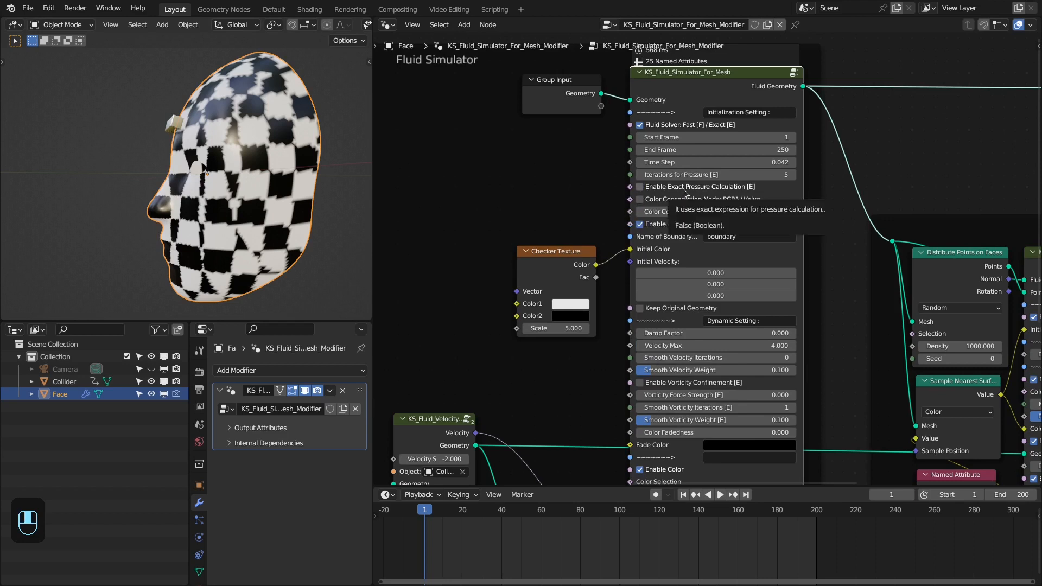
scroll(795, 191, "down", 3)
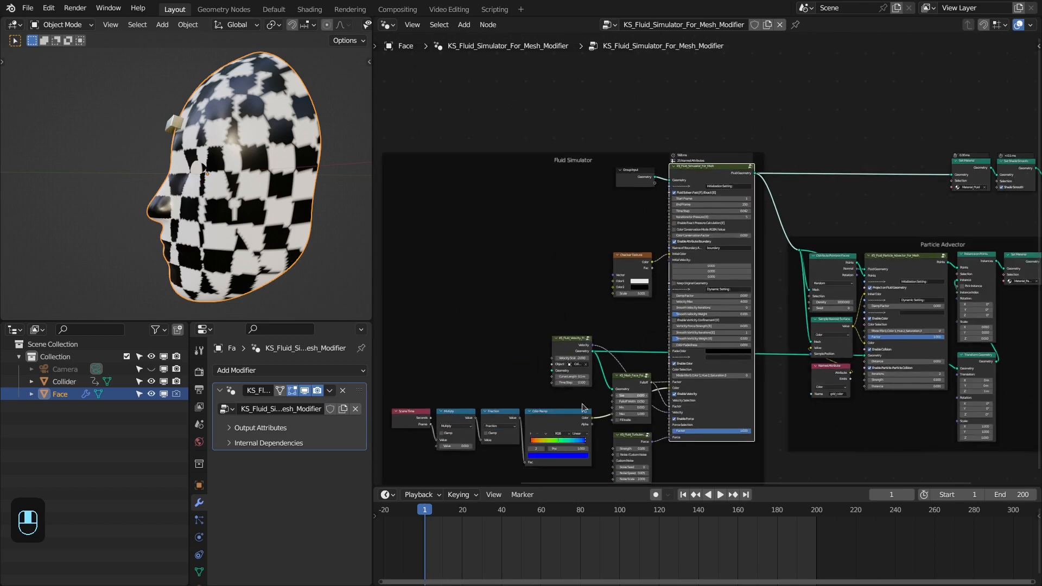
Play the fluid simulation to frame 33 and examine how the checker pattern flows on the face from several angles
key("space")
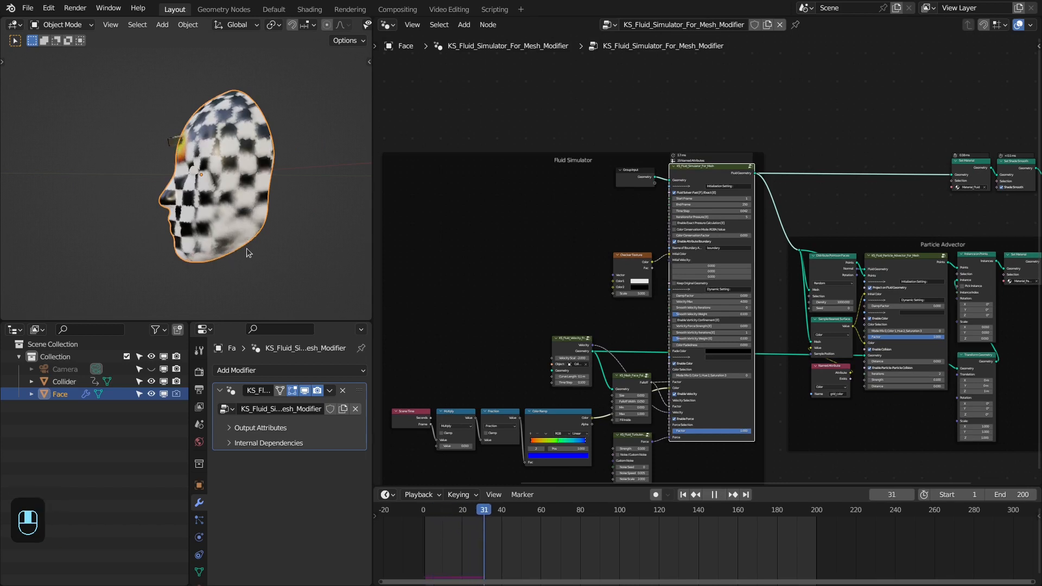
key("space")
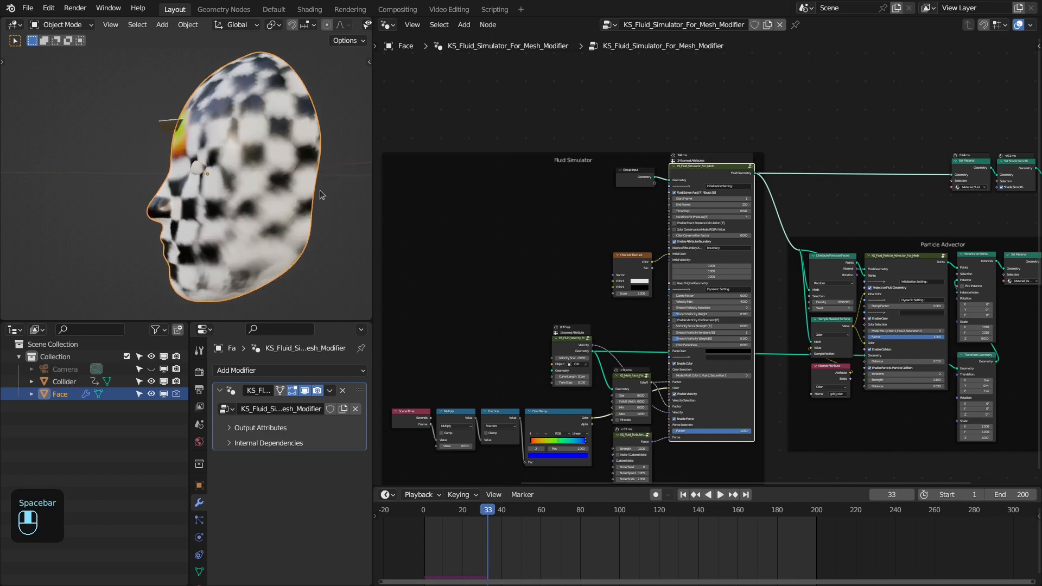
middle_click_drag(218, 307, 291, 175)
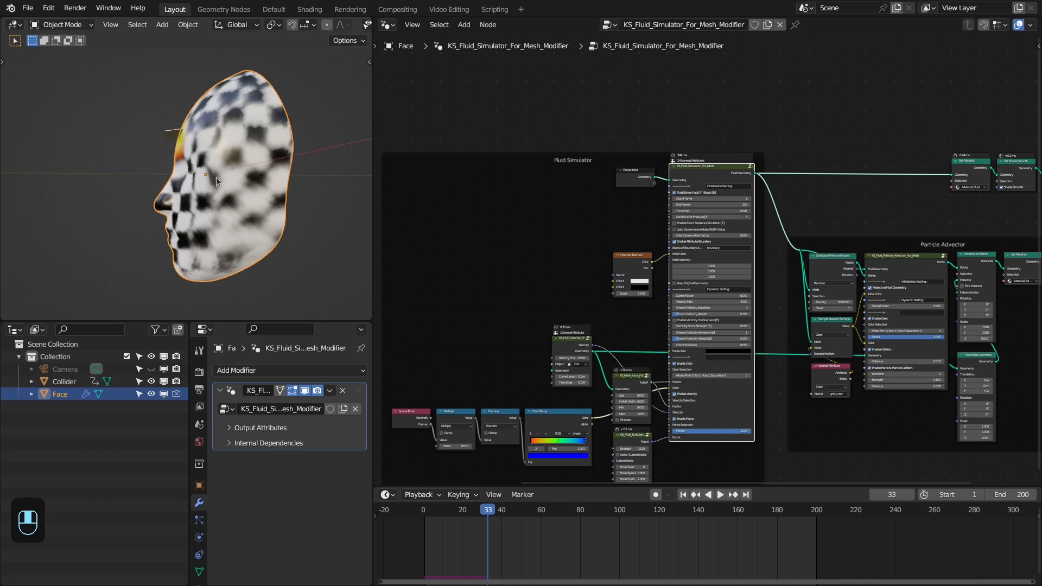
middle_click_drag(216, 177, 299, 129)
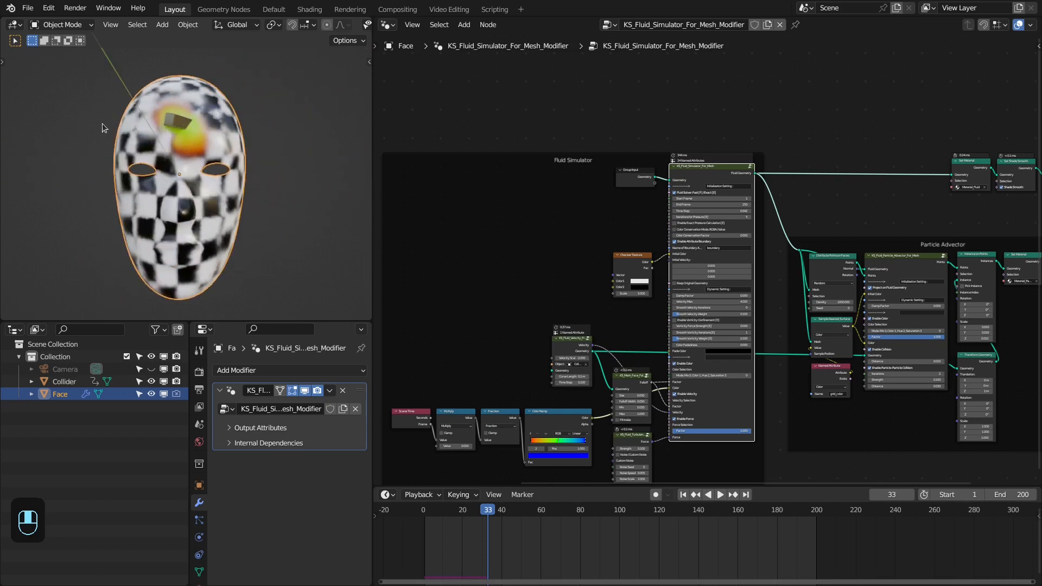
middle_click_drag(102, 122, 289, 210)
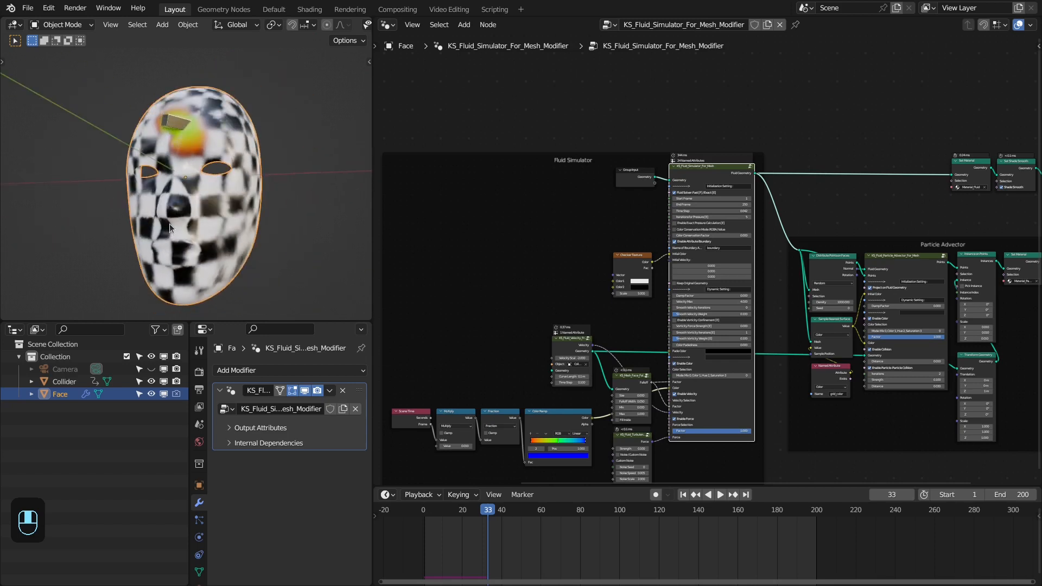
middle_click_drag(180, 226, 222, 222)
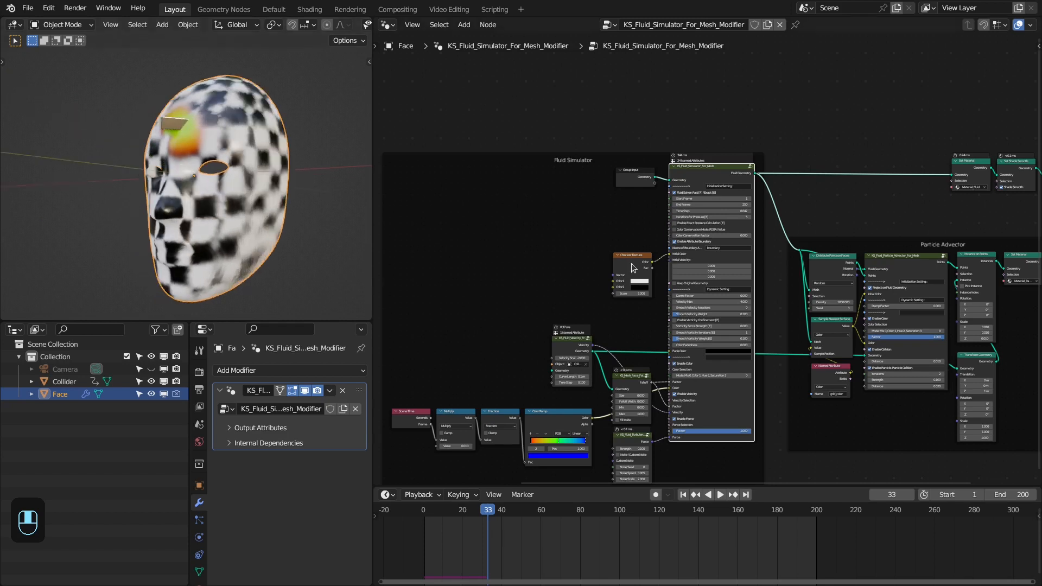
Turn Enable Exact Pressure Calculation back on in the KS_Fluid_Simulator_For_Mesh node
scroll(659, 203, "up", 4)
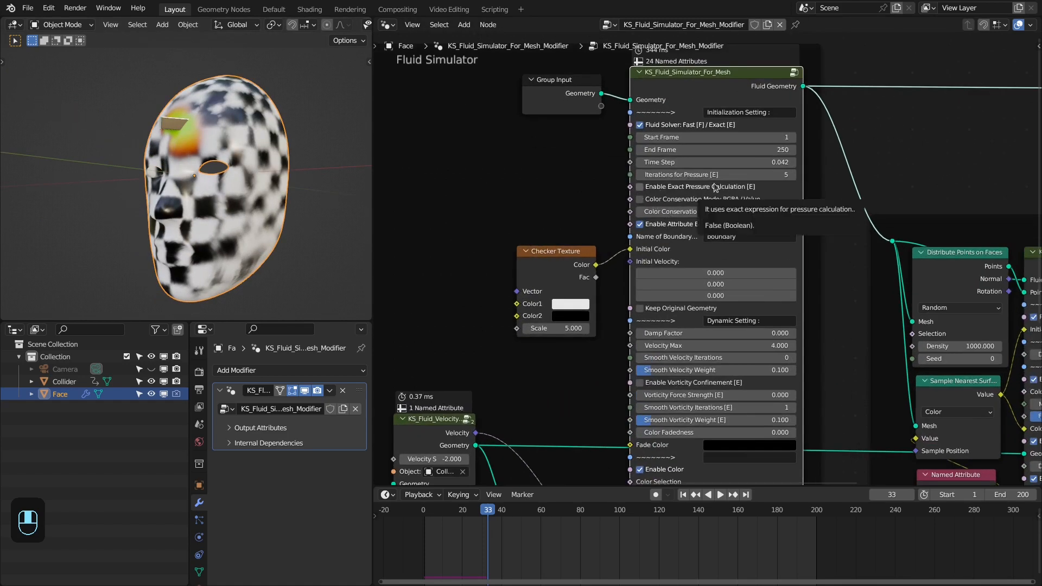
left_click(643, 188)
scroll(536, 296, "down", 4)
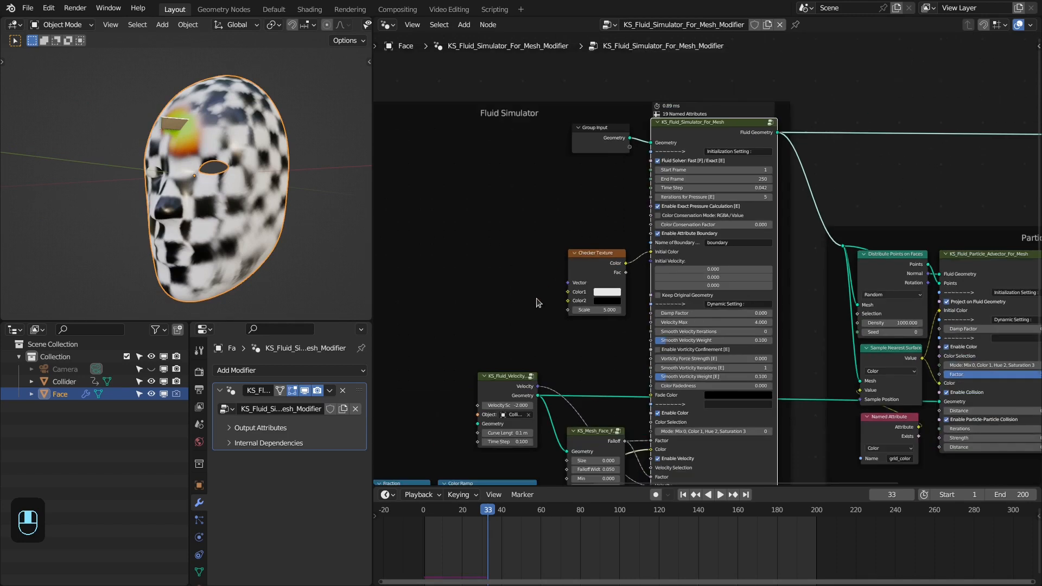
In Edit Mode with edge selection and wireframe display, select the Face's open boundary edges around the outer rim and eye holes
middle_click_drag(536, 296, 594, 204)
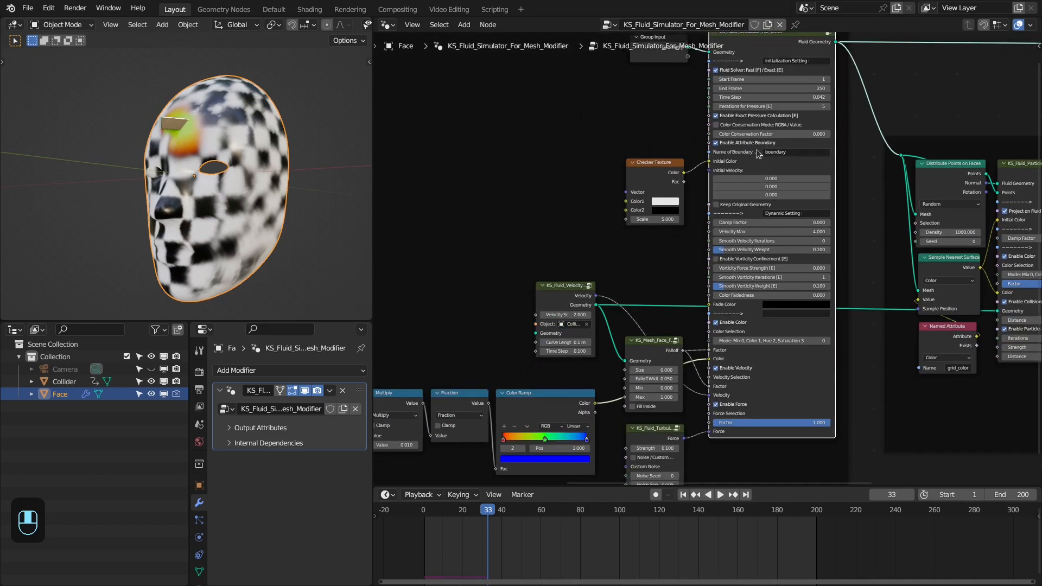
middle_click_drag(234, 163, 248, 162)
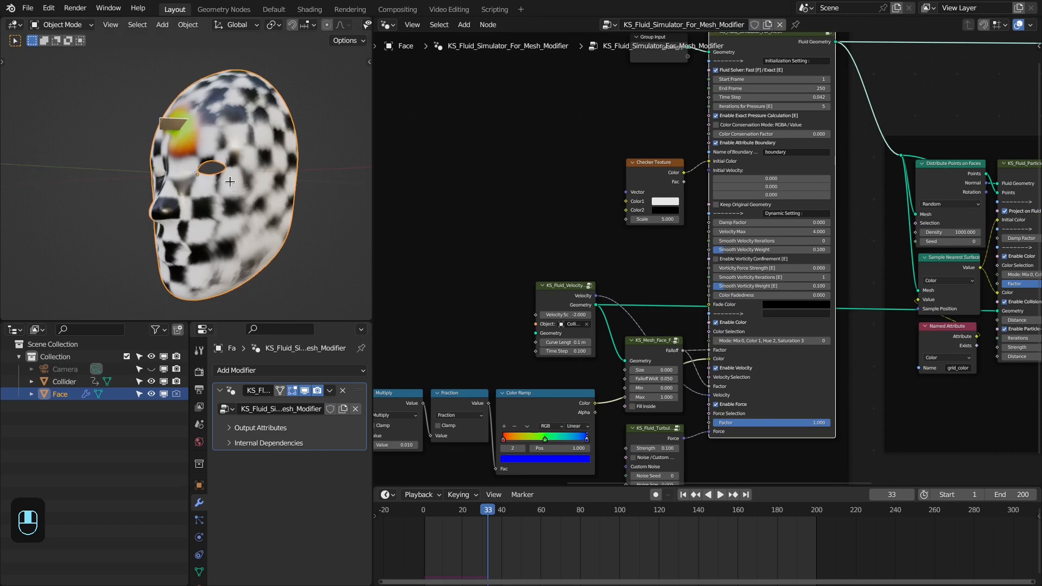
key("Tab")
left_click(117, 25)
middle_click_drag(237, 176, 293, 179)
left_click(96, 88)
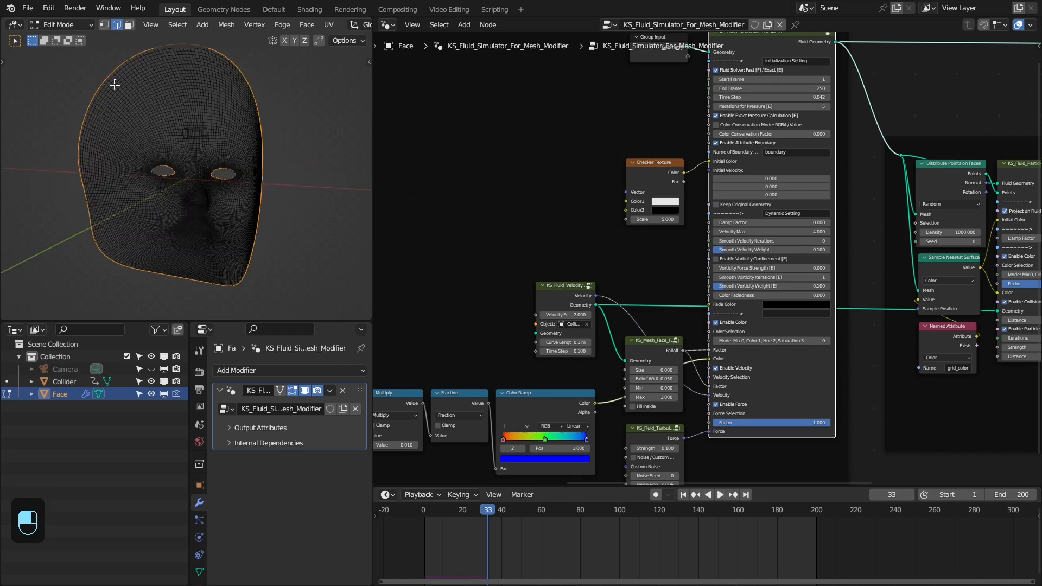
middle_click_drag(115, 84, 179, 172)
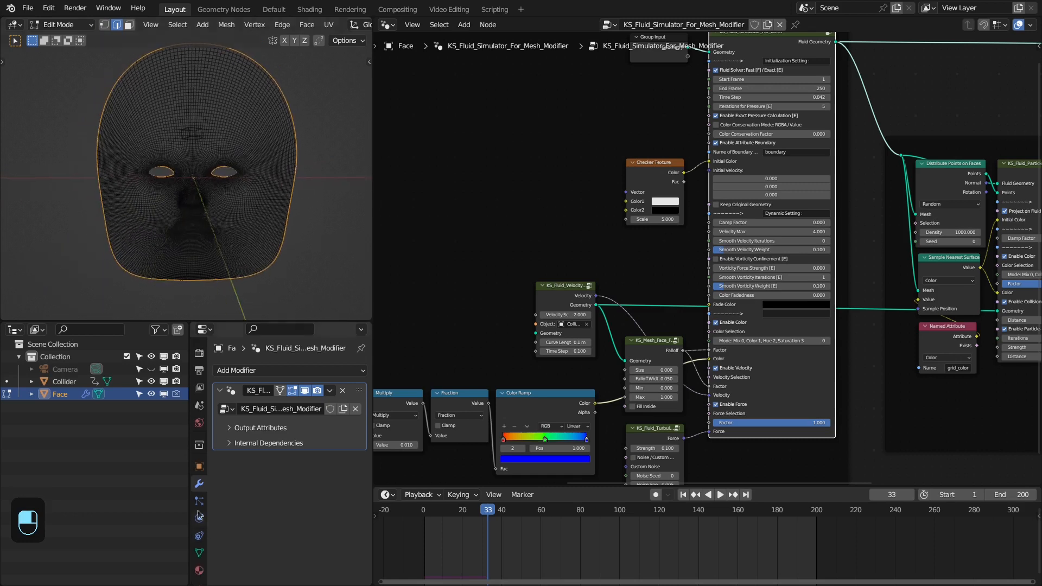
Add a mesh attribute named boundary to the Face, with the Edge domain and Boolean data type
left_click(199, 552)
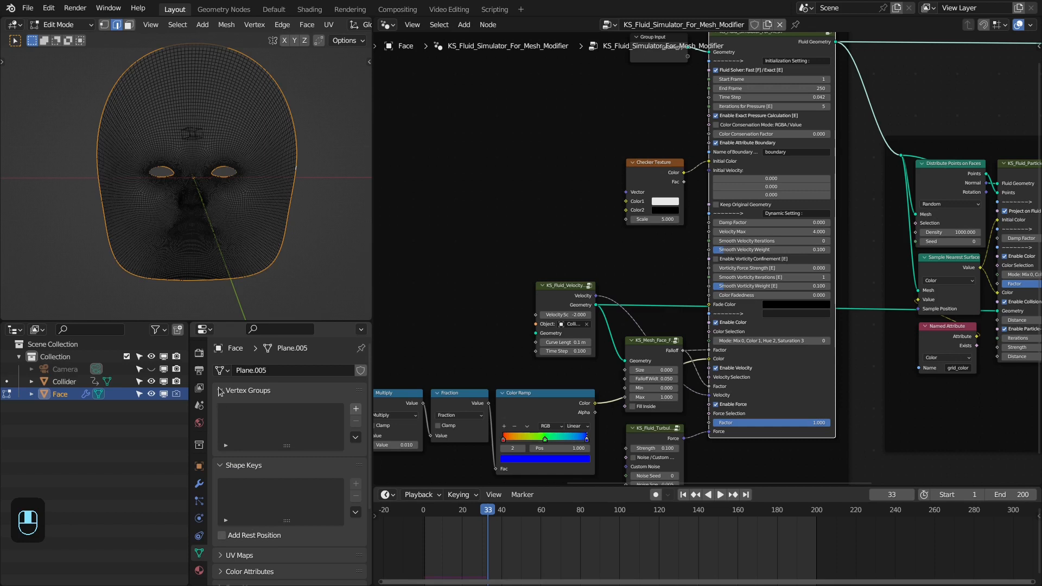
left_click_drag(219, 391, 223, 411)
left_click(248, 475)
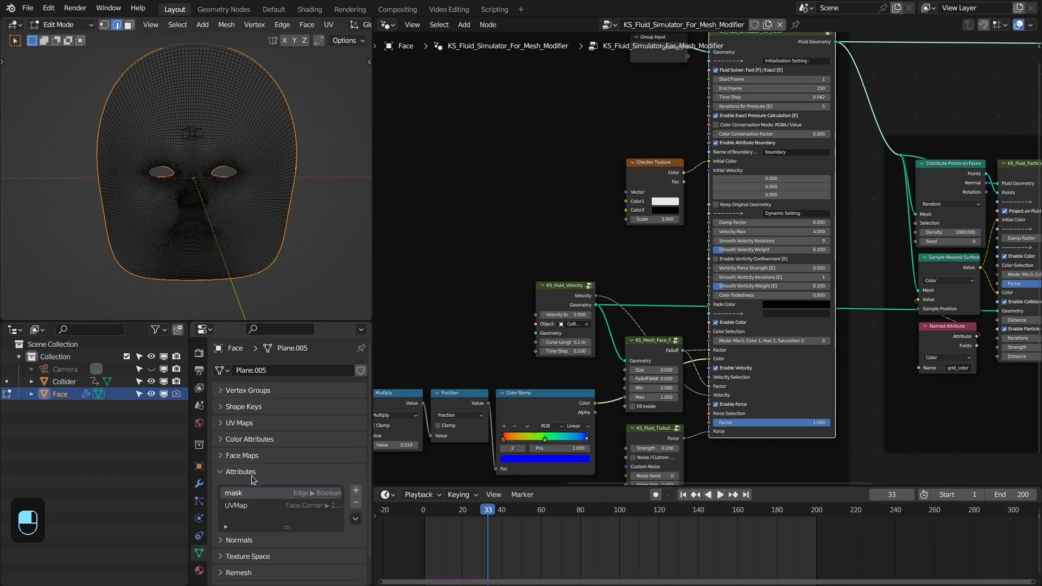
left_click(355, 490)
left_click(355, 513)
type("b")
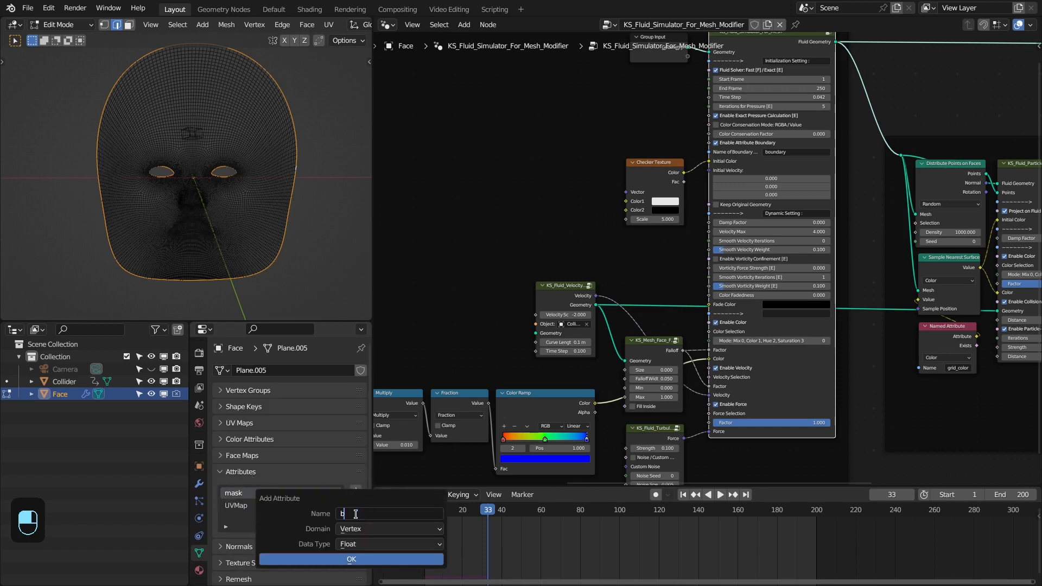
type("oundary")
key("Return")
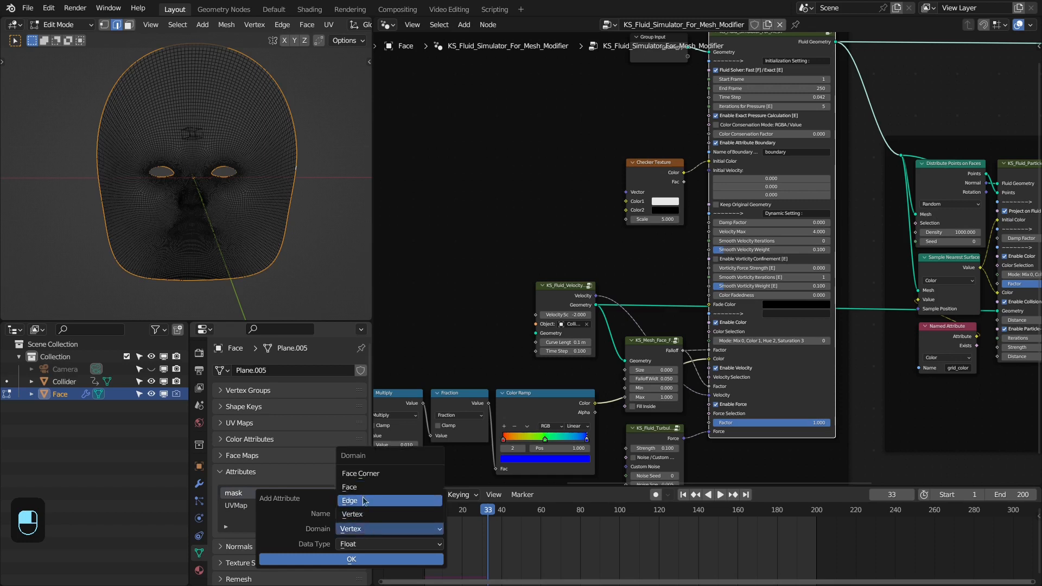
left_click(364, 501)
left_click(360, 544)
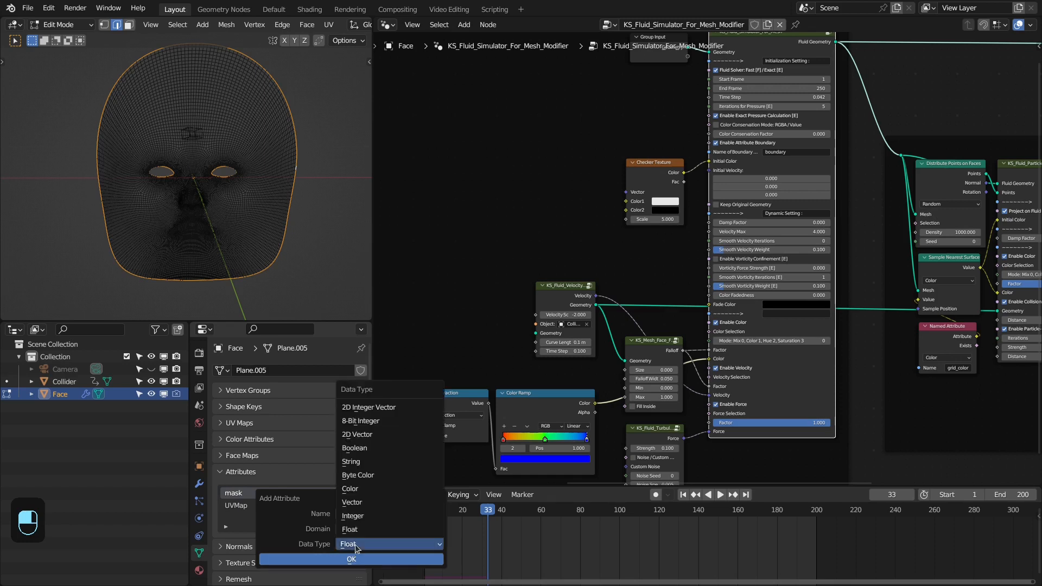
left_click(359, 448)
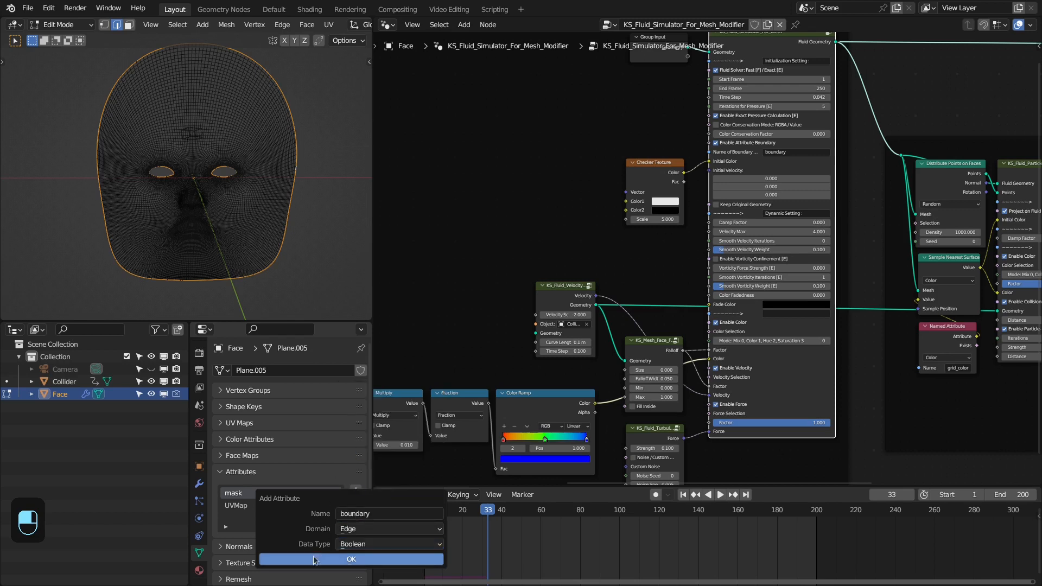
left_click(320, 559)
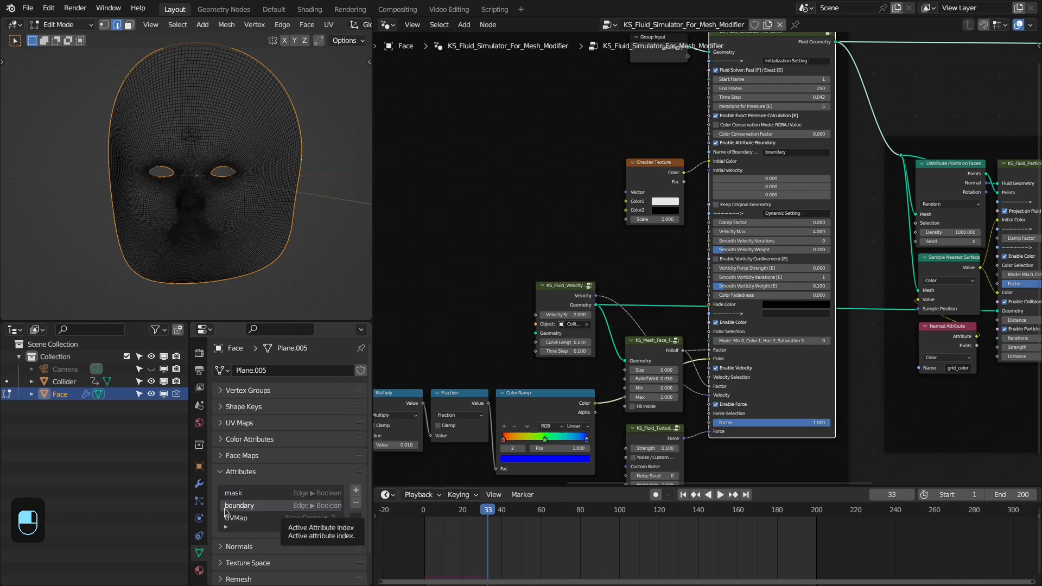
Set the boundary attribute on the selected edges and return to Object Mode
left_click(225, 34)
left_click(266, 298)
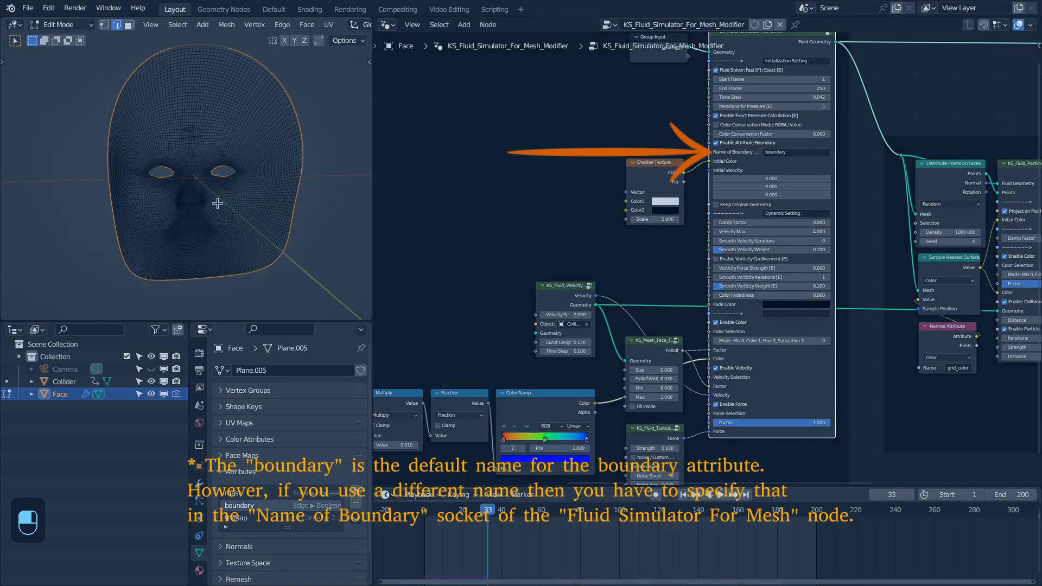
key("Tab")
mouse_move(216, 202)
middle_mouse_down()
mouse_move(150, 199)
mouse_move(206, 171)
middle_mouse_up()
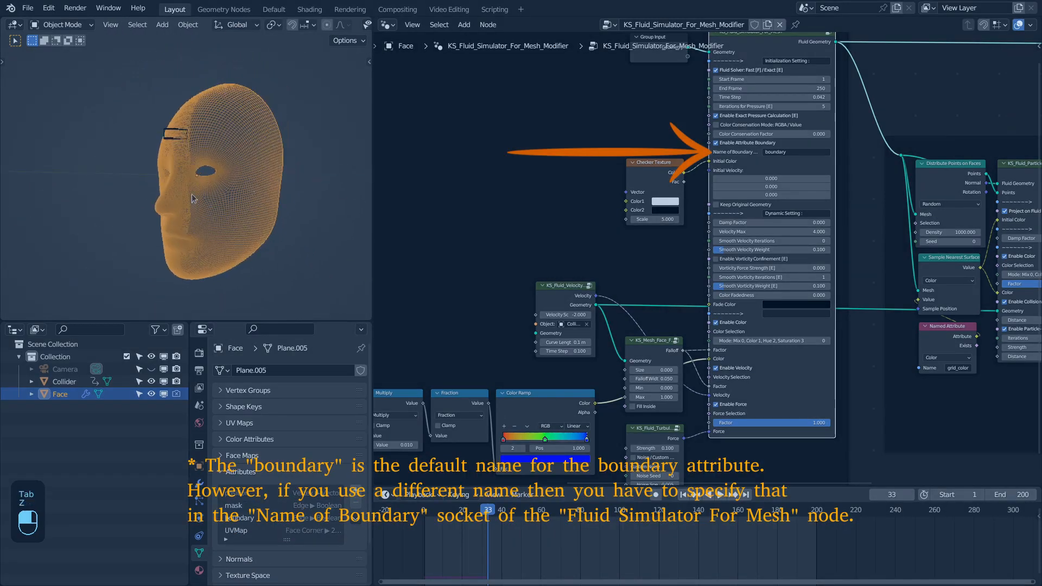
Switch the viewport from wireframe back to the material display and return the timeline to frame 1
key("z")
key("z")
key("KP_1")
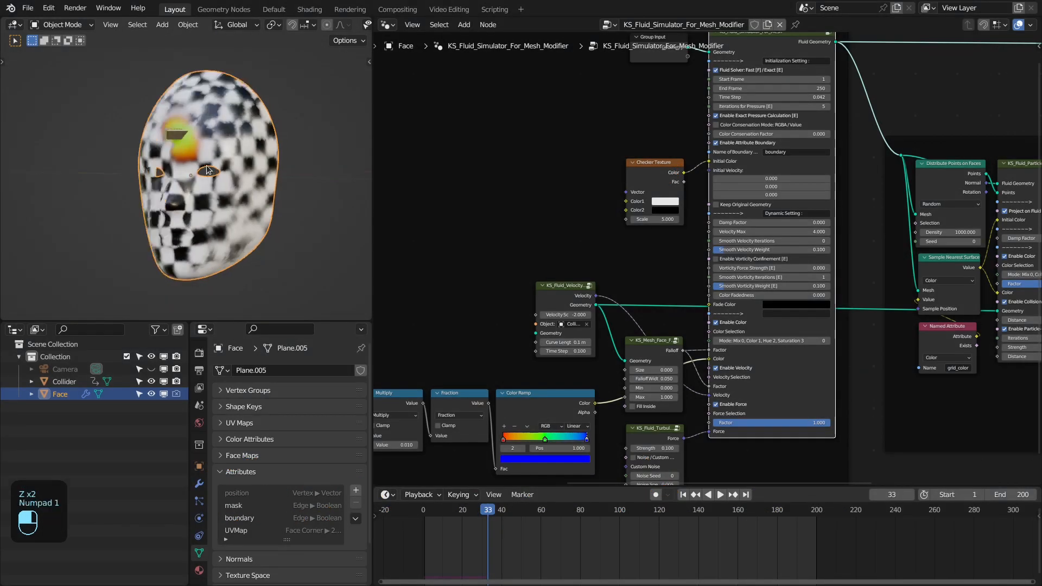
key("shift+Left")
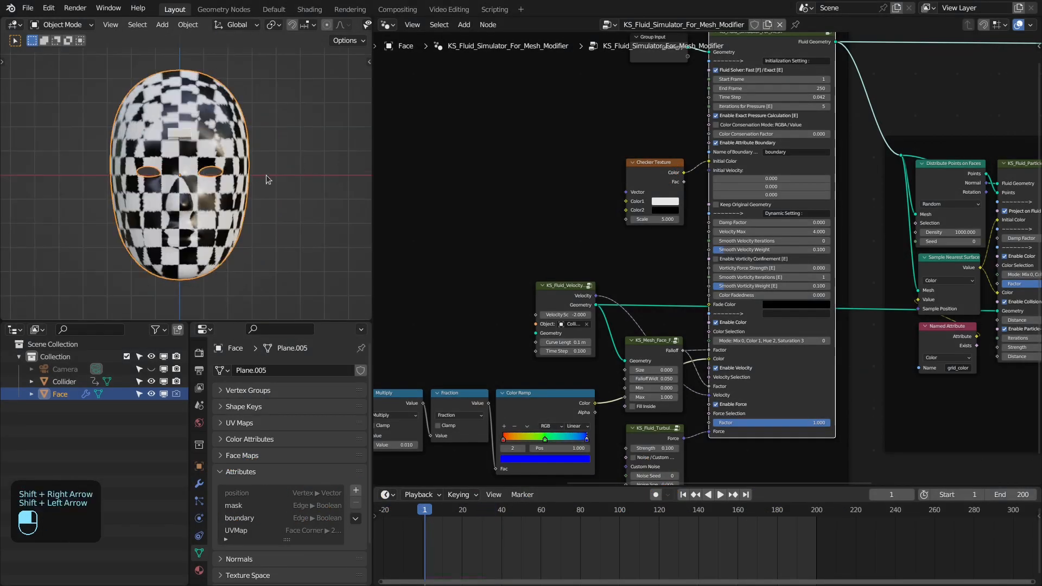
middle_click_drag(267, 179, 247, 201)
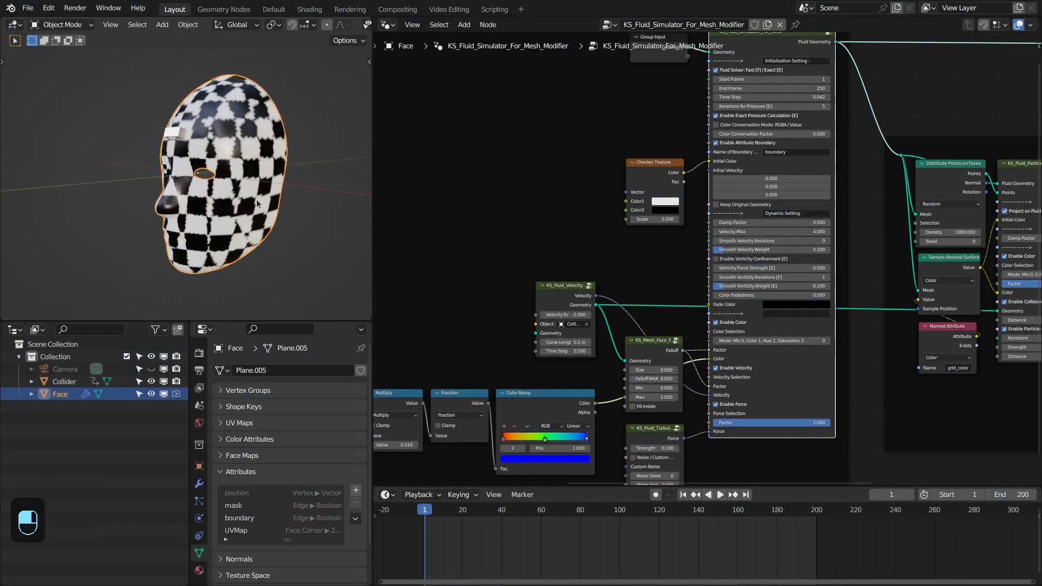
Play the simulation to about frame 25, scrub back to frame 23, and examine the fluid on the face from the side
key("space")
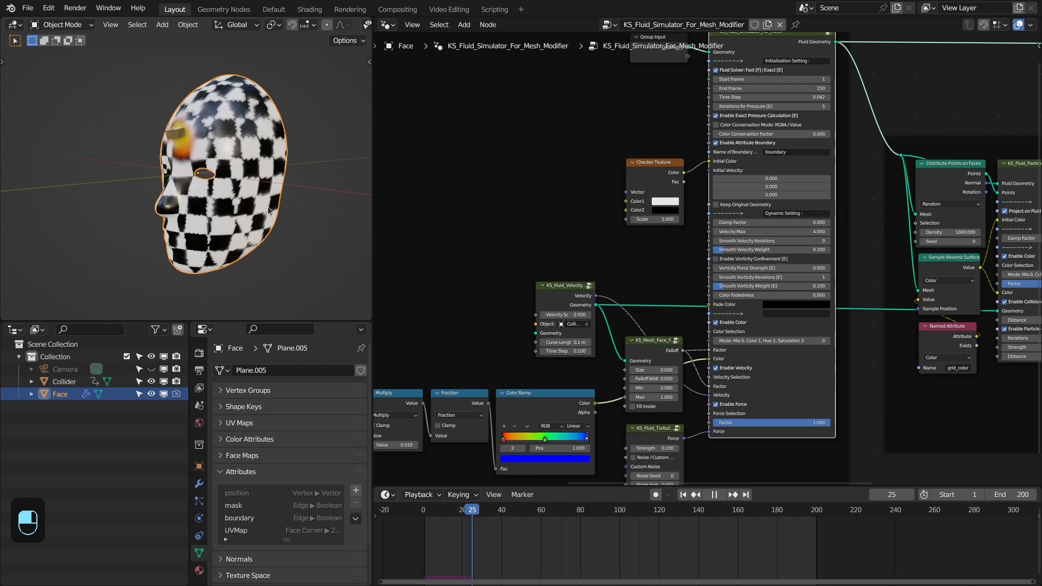
key("space")
mouse_move(461, 542)
left_mouse_down()
mouse_move(435, 544)
mouse_move(479, 545)
mouse_move(423, 539)
mouse_move(458, 540)
left_mouse_up()
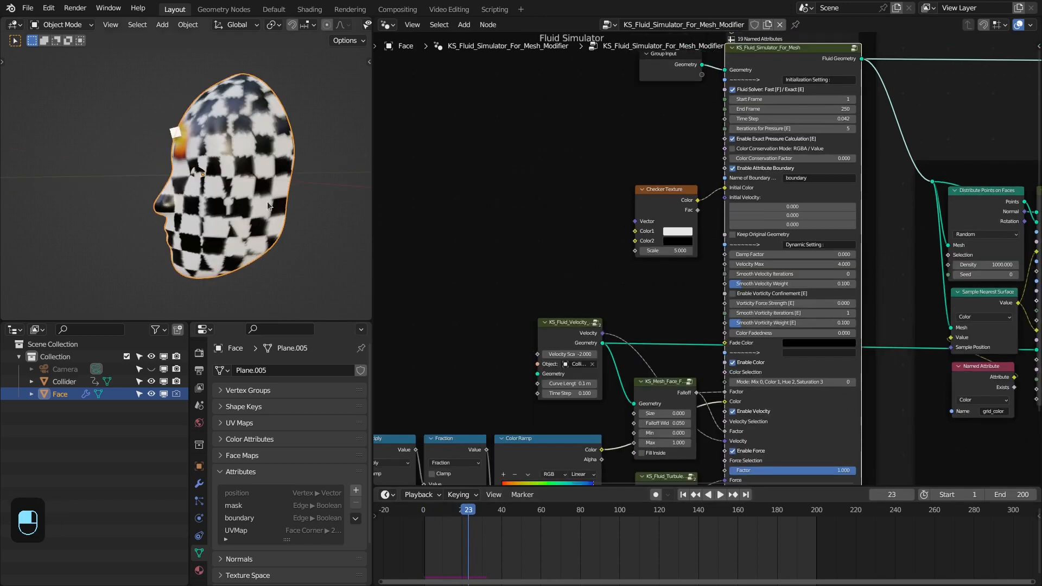
mouse_move(231, 174)
middle_mouse_down()
mouse_move(254, 178)
mouse_move(225, 180)
middle_mouse_up()
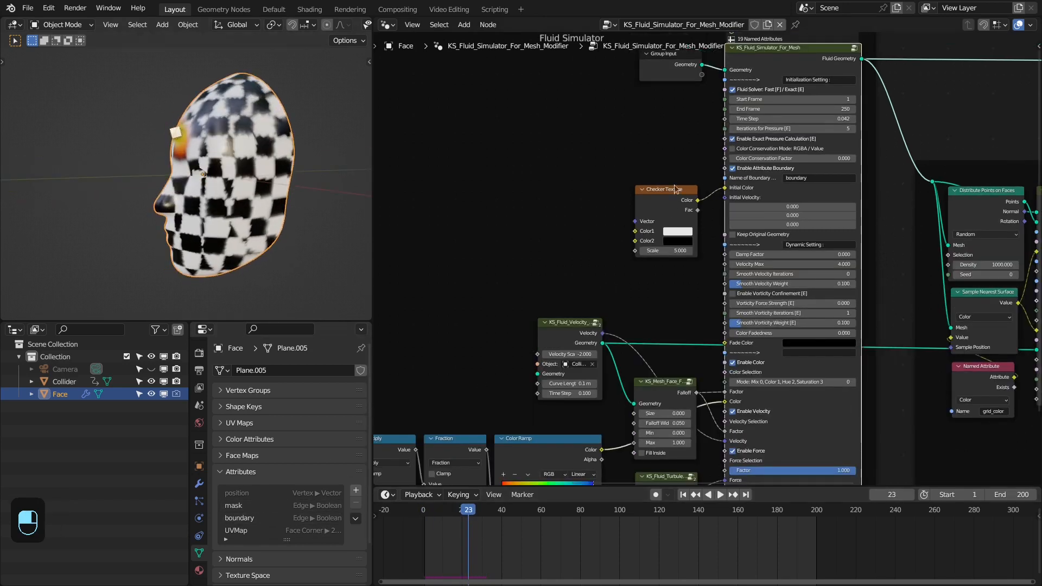
Delete the Checker Texture node feeding the simulator's Initial Color and return the timeline to frame 1
middle_click_drag(658, 181, 542, 267)
scroll(540, 267, "up", 1)
middle_click_drag(283, 175, 205, 160)
scroll(599, 232, "up", 1)
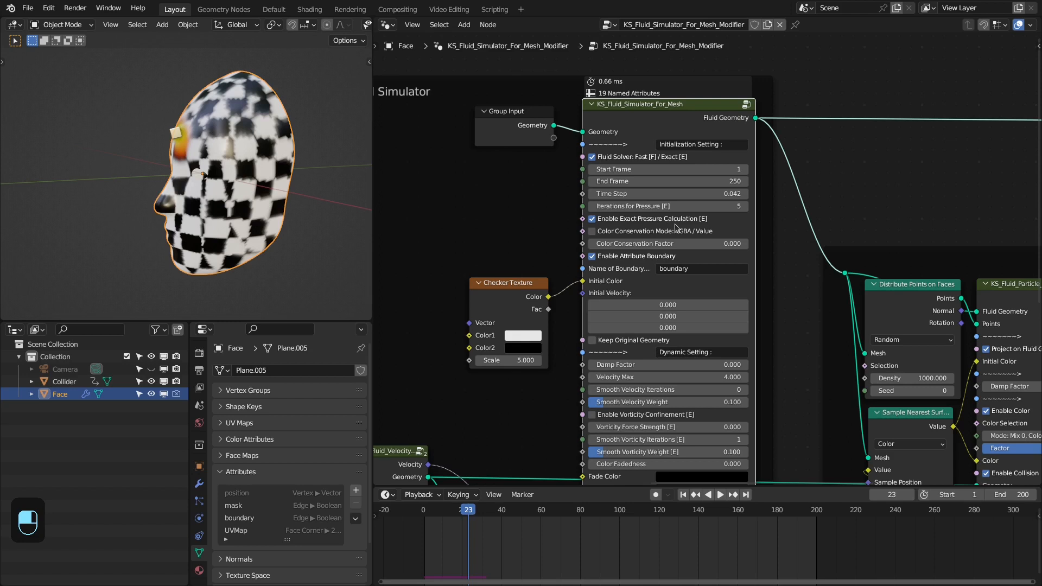
middle_click_drag(652, 228, 737, 165)
left_click_drag(601, 243, 570, 237)
key("x")
middle_click_drag(632, 219, 607, 241)
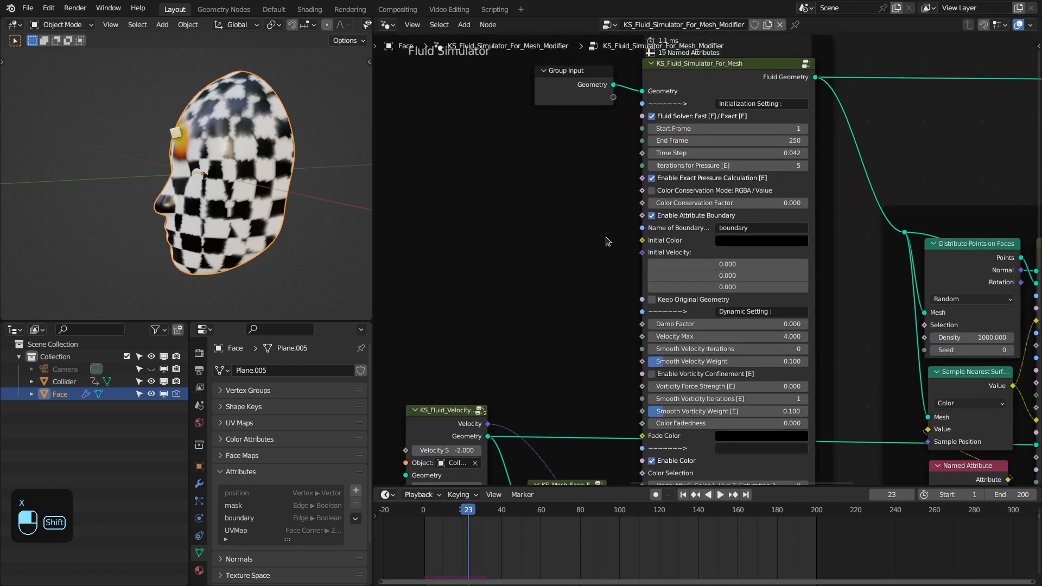
key("shift+Left")
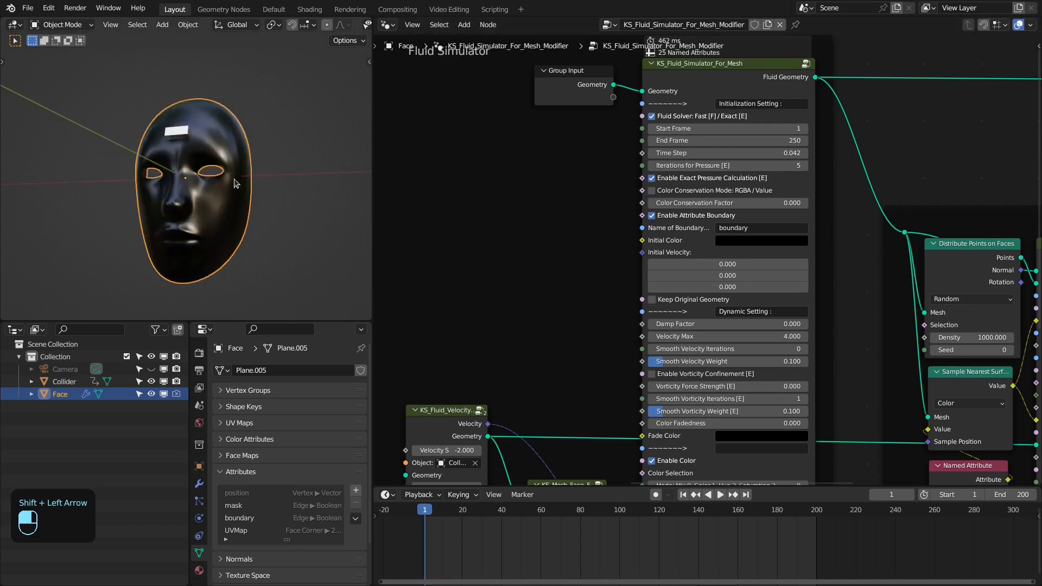
Duplicate the noise velocity node from the Velocity frame, place the copy above the collider's velocity node, and detach it from its frame
middle_click_drag(234, 180, 188, 208)
middle_click_drag(604, 464, 744, 302)
scroll(744, 301, "up", 1)
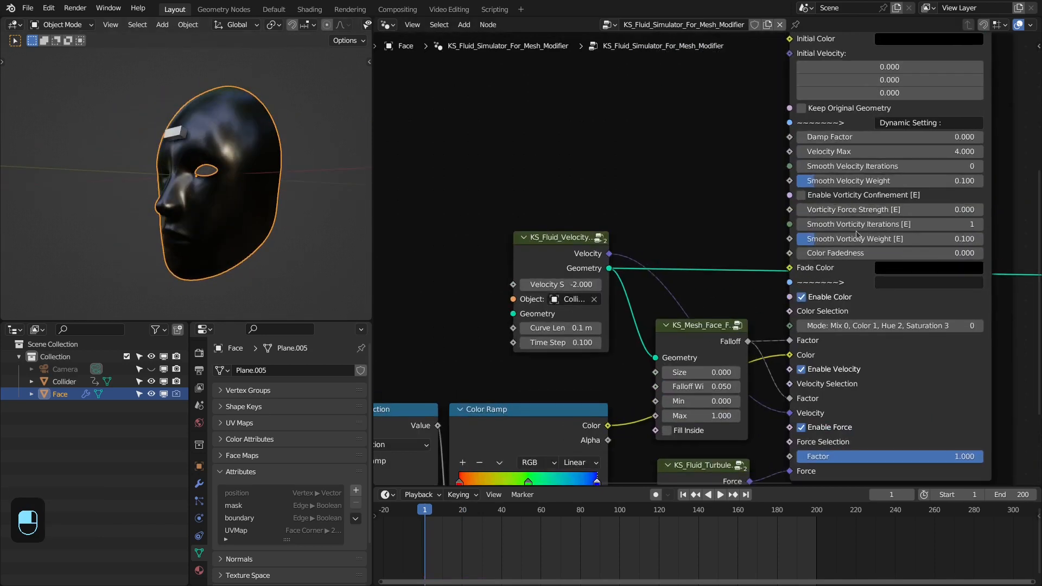
scroll(741, 355, "down", 2)
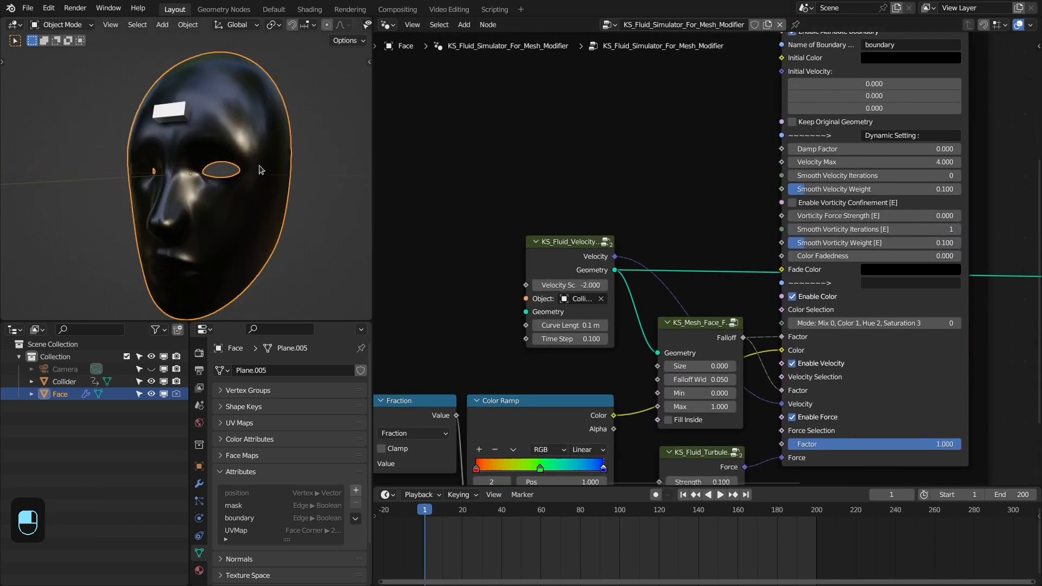
middle_click_drag(260, 170, 171, 125)
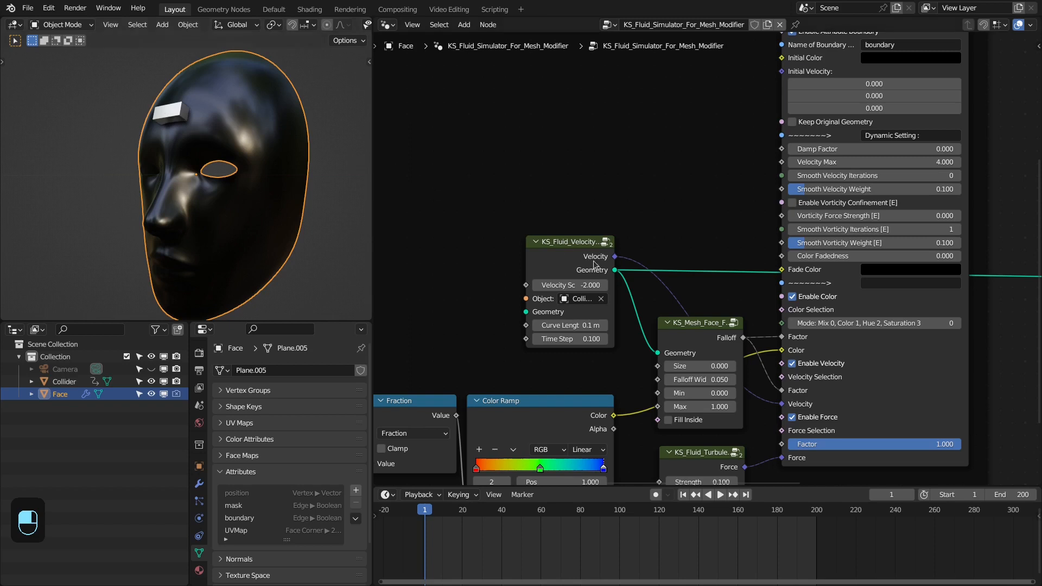
scroll(609, 237, "down", 1)
middle_click_drag(604, 220, 743, 352)
scroll(744, 351, "down", 7)
middle_click_drag(491, 229, 618, 226)
key("shift+d")
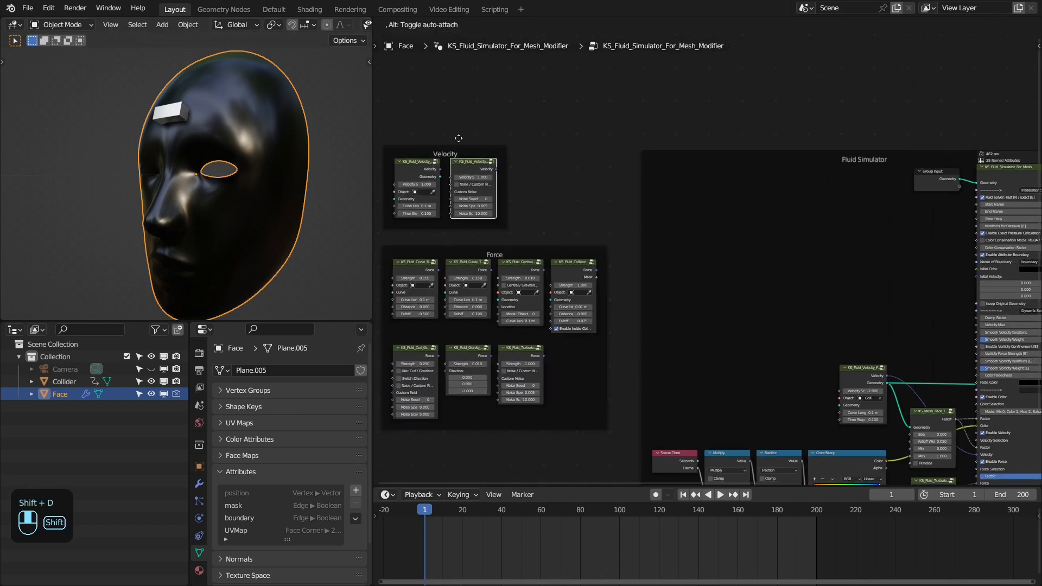
left_click(847, 294)
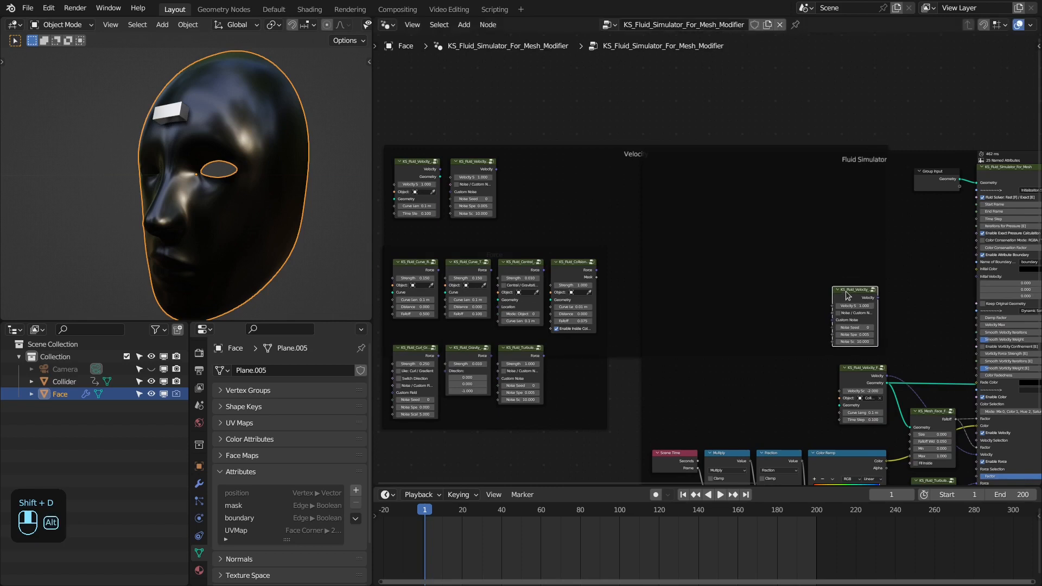
key("alt+p")
Align the copied noise velocity node and connect its Velocity output to the fluid simulator's Velocity input, replacing the collider velocity link
scroll(847, 294, "up", 3)
middle_click_drag(847, 294, 553, 175)
scroll(554, 163, "up", 6)
left_click_drag(553, 137, 565, 156)
scroll(590, 190, "up", 1)
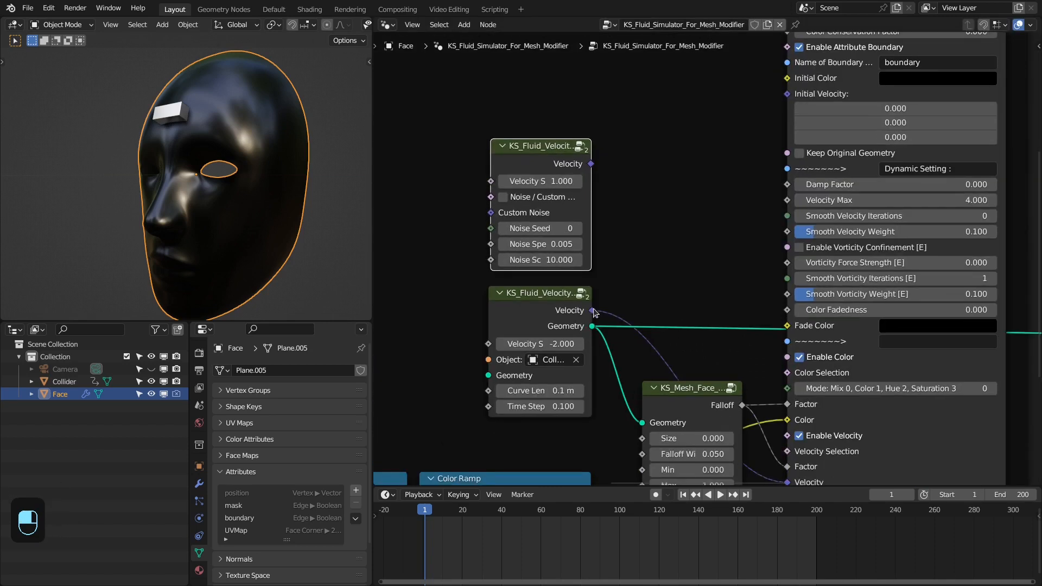
left_click_drag(590, 163, 790, 401)
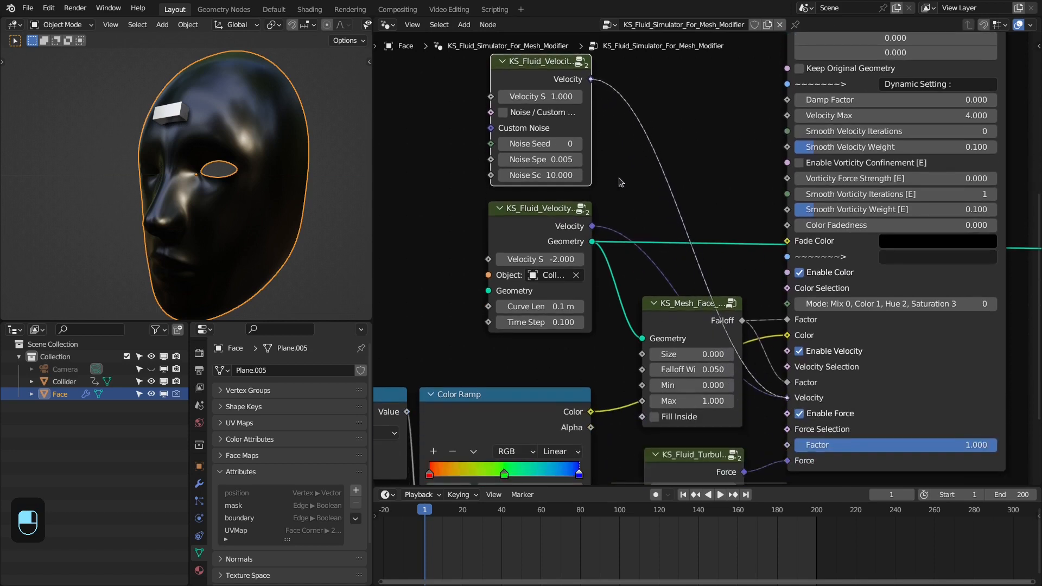
scroll(575, 174, "up", 3, "shift")
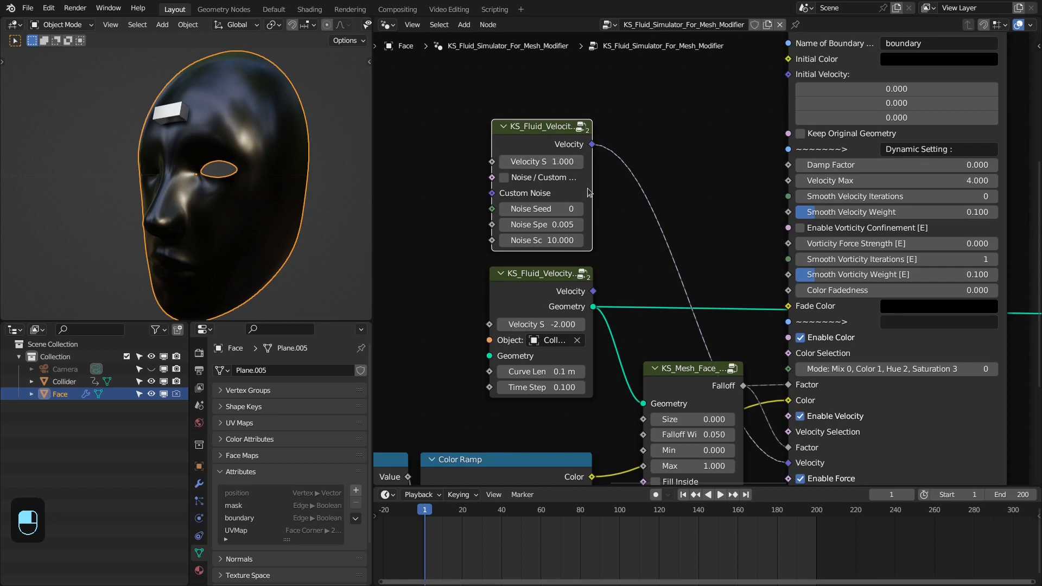
Set the noise velocity node's Velocity Scale to 3 and its Noise Speed to 0.01
left_click(541, 159)
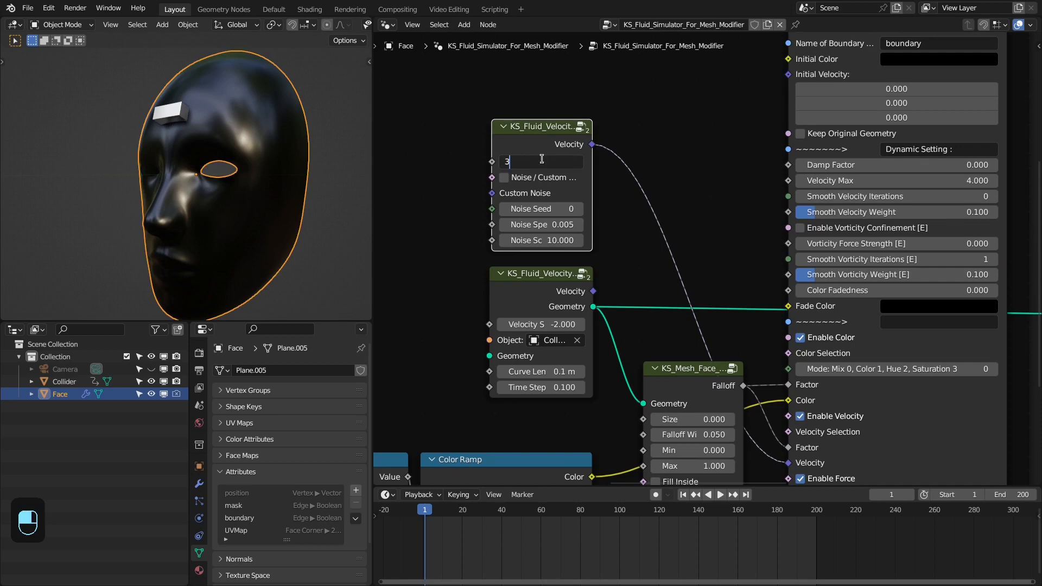
type("3")
key("Return")
left_click(553, 224)
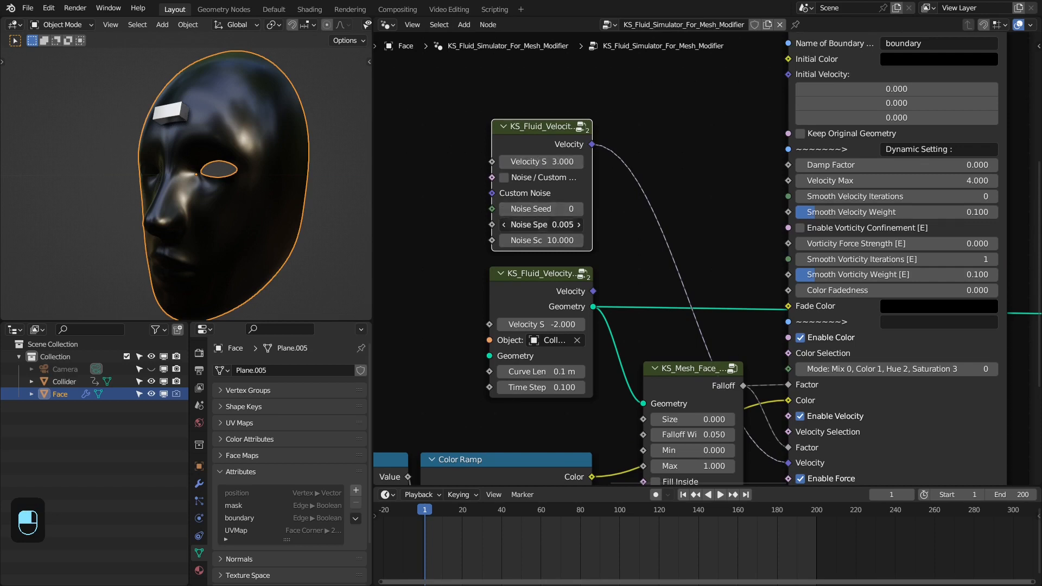
type("0.01")
key("Return")
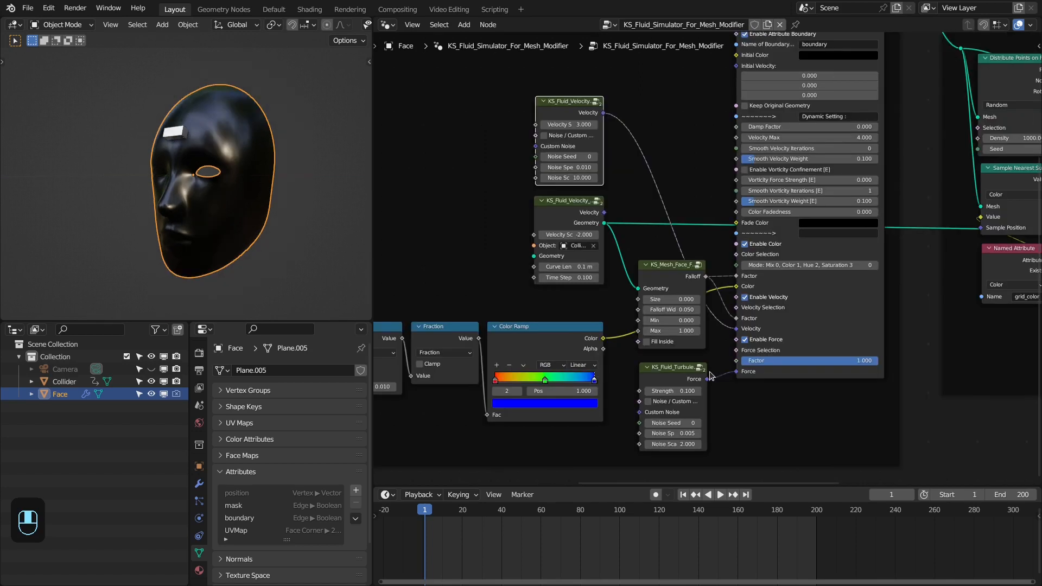
Disable Enable Force on the fluid simulator node, play the simulation to frame 28, and scrub back to frame 18
scroll(737, 352, "up", 1)
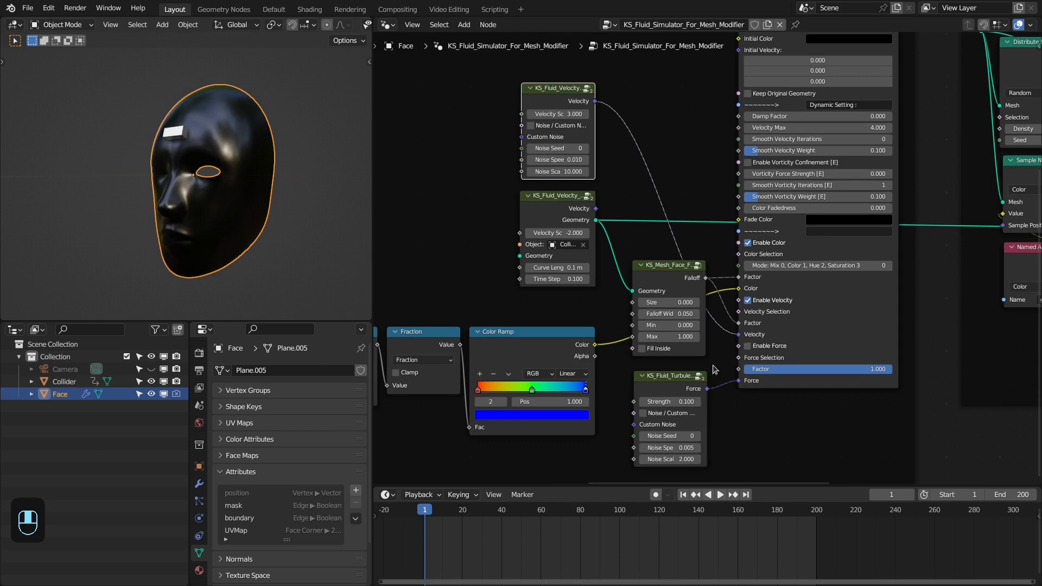
scroll(747, 348, "down", 3)
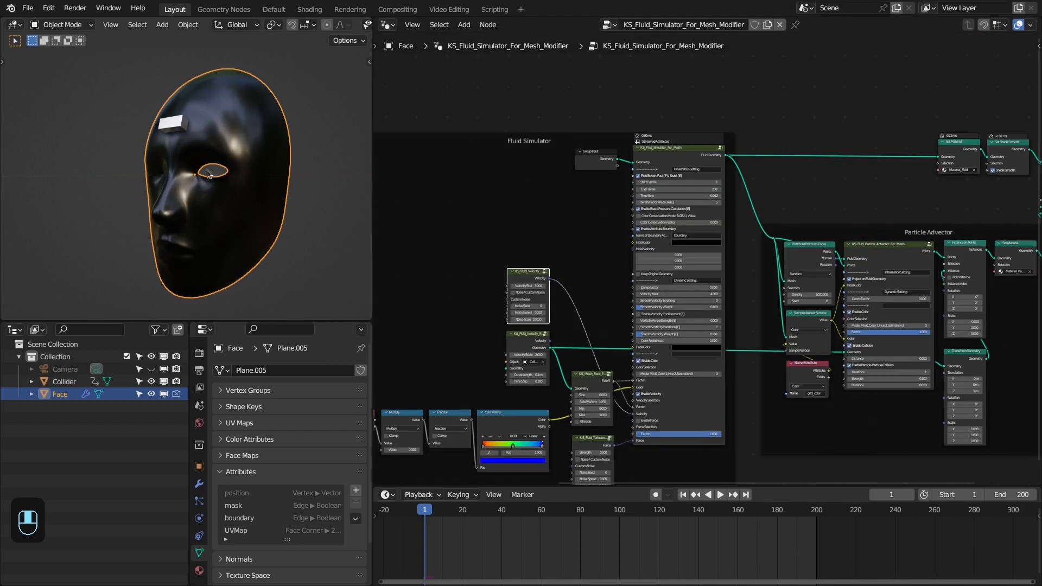
middle_click_drag(208, 170, 253, 171)
key("space")
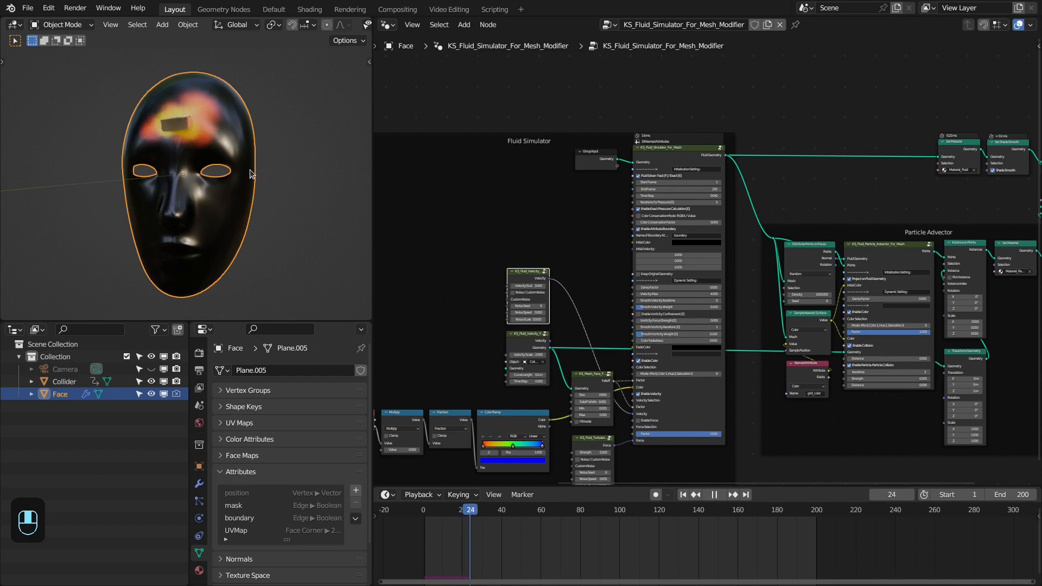
key("space")
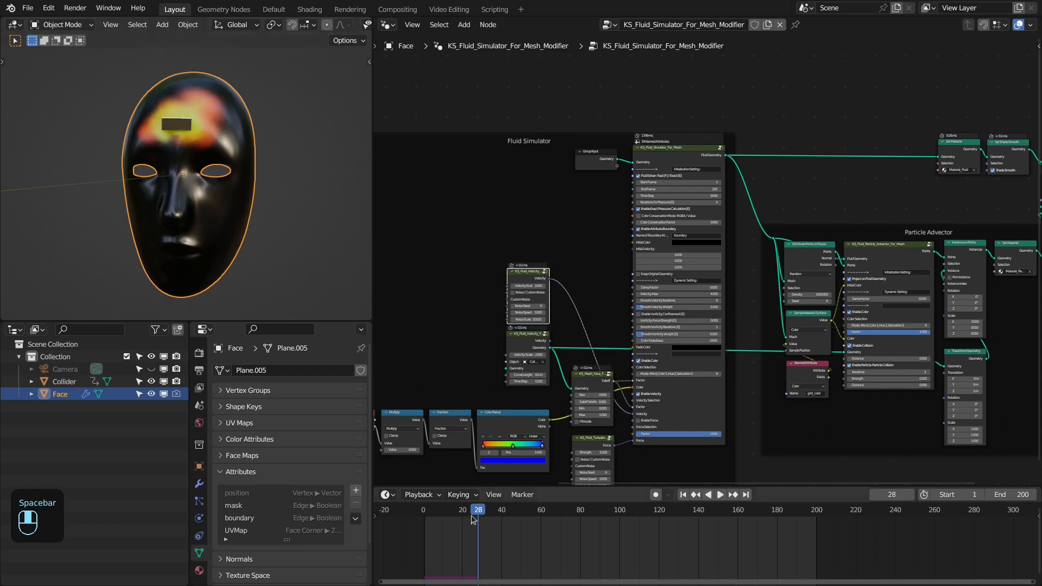
mouse_move(470, 519)
left_mouse_down()
mouse_move(421, 519)
mouse_move(469, 525)
mouse_move(423, 519)
mouse_move(461, 525)
left_mouse_up()
middle_click_drag(140, 181, 193, 164)
middle_click_drag(766, 130, 671, 120)
Switch to the Shading workspace, assign Material_Fluid to the Face, and frame its node tree
left_click(309, 10)
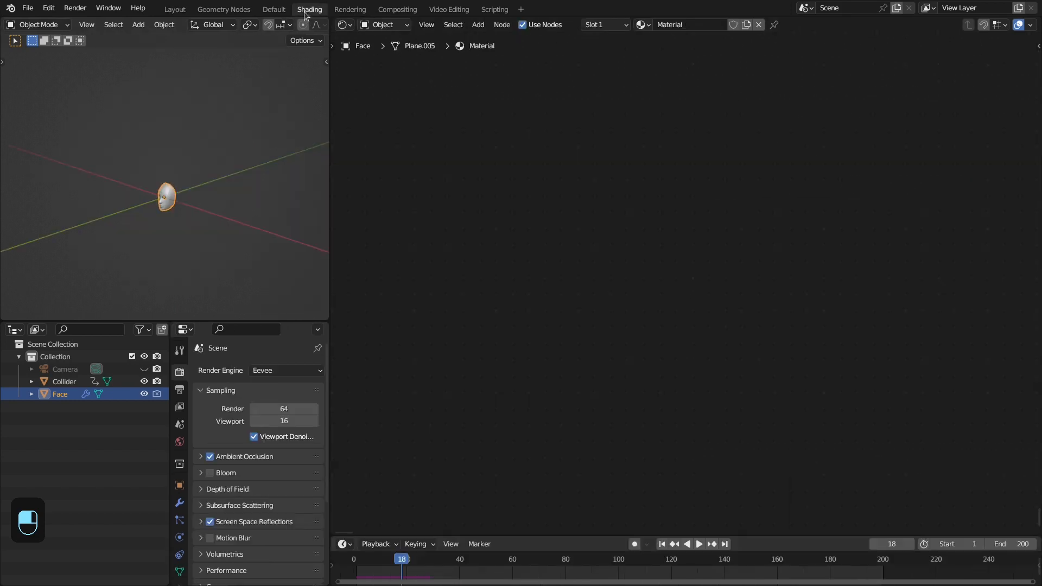
left_click(643, 25)
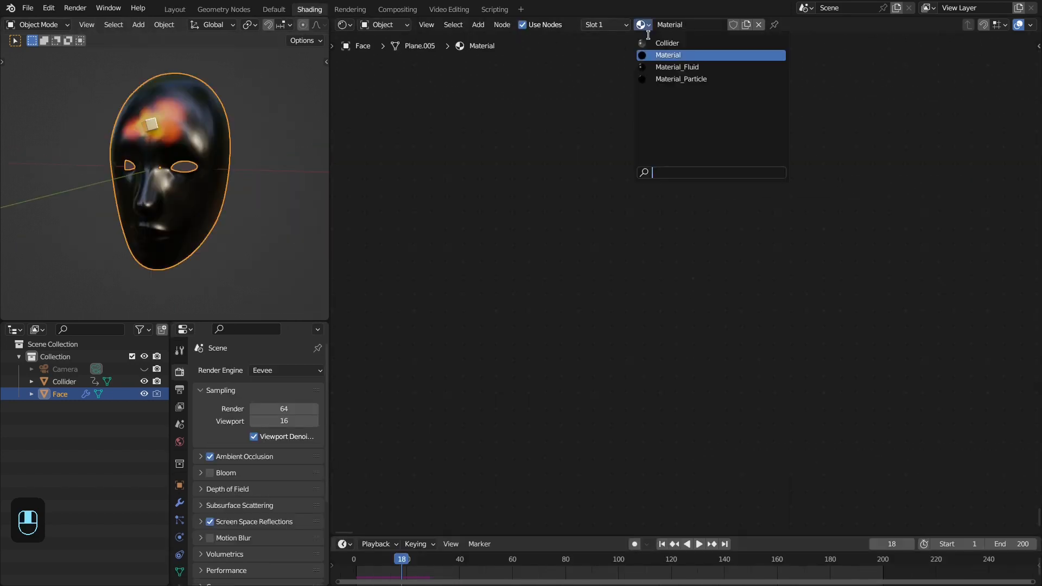
left_click(656, 67)
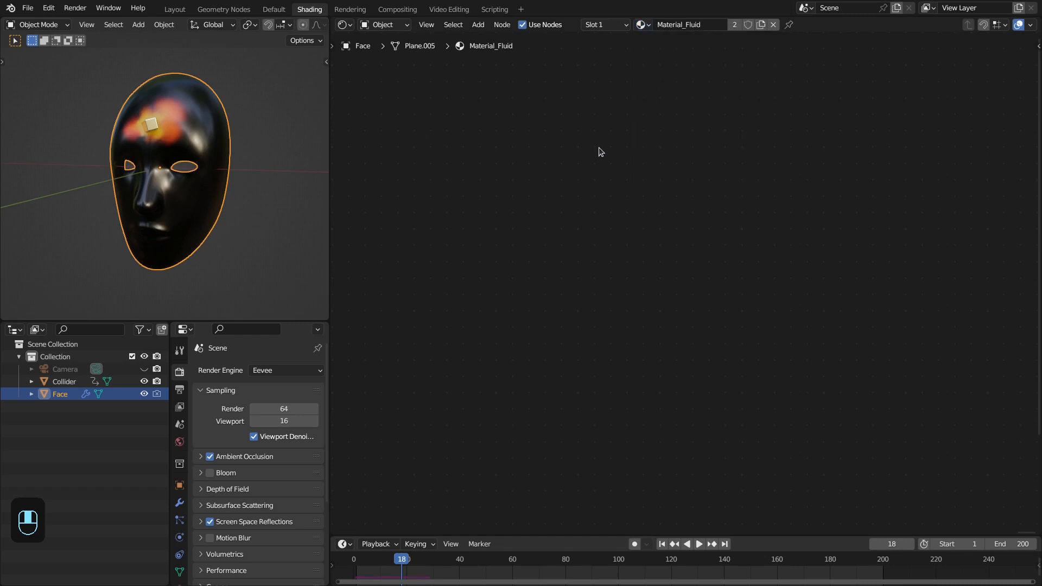
key("Home")
Spread out the material nodes and cut the link from the grid_color Attribute's Color output to the Principled BSDF's Base Color
left_click_drag(590, 114, 403, 127)
left_click_drag(746, 120, 739, 101)
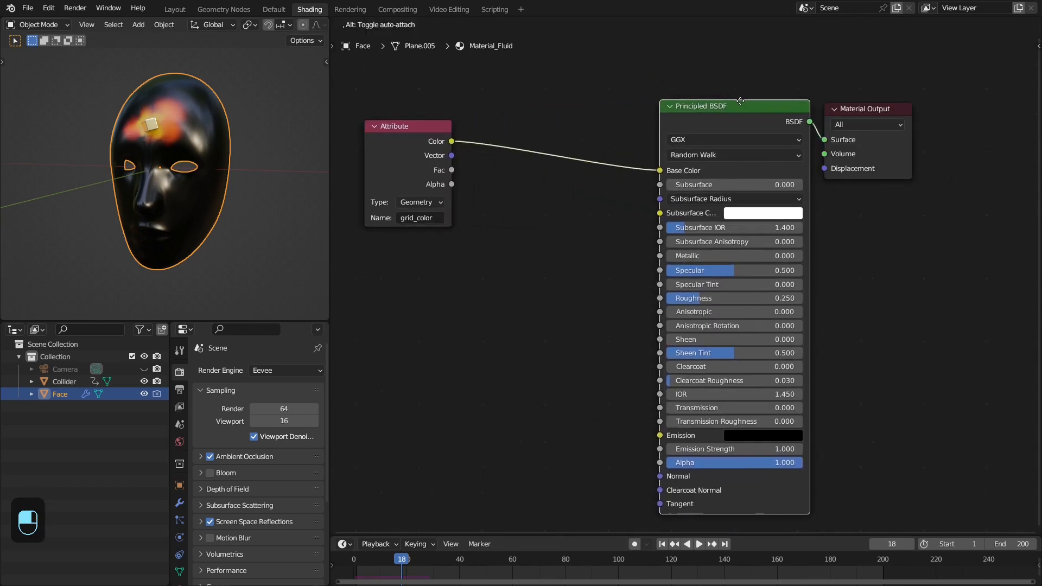
middle_click_drag(645, 120, 779, 84)
scroll(780, 84, "up", 1)
scroll(779, 87, "down", 2)
left_click_drag(553, 128, 521, 99)
right_click_drag(588, 79, 583, 162, "ctrl")
left_click_drag(519, 102, 472, 98)
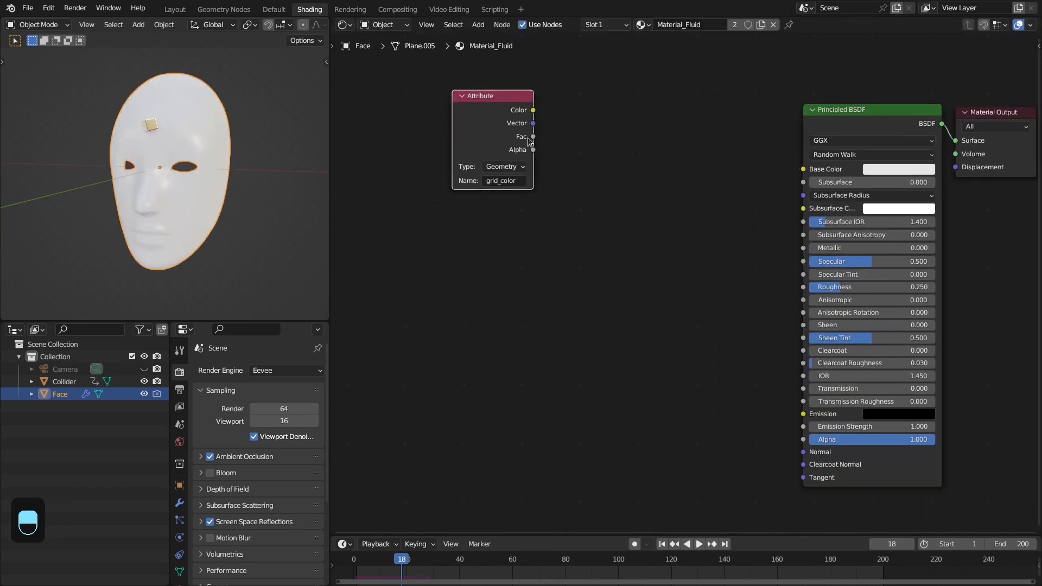
Add a Color Ramp node beside the grid_color Attribute node, driven by the attribute's Fac output
left_click_drag(577, 123, 577, 123)
type("ranp")
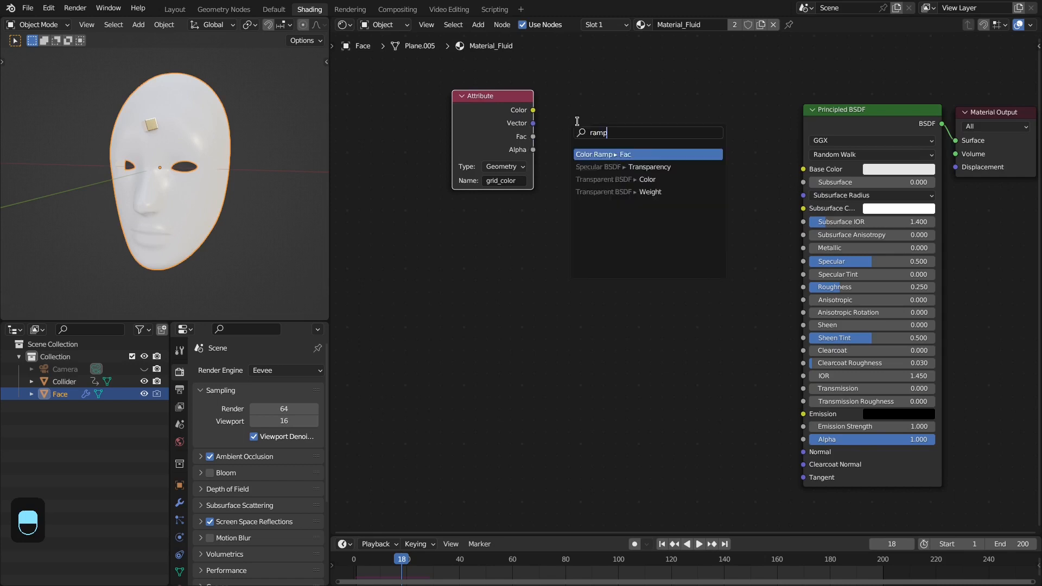
key("Return")
left_click(550, 99)
Move the Material Output away to make room and duplicate the Principled BSDF, placing the copy beside the original
left_click_drag(913, 158, 1009, 168)
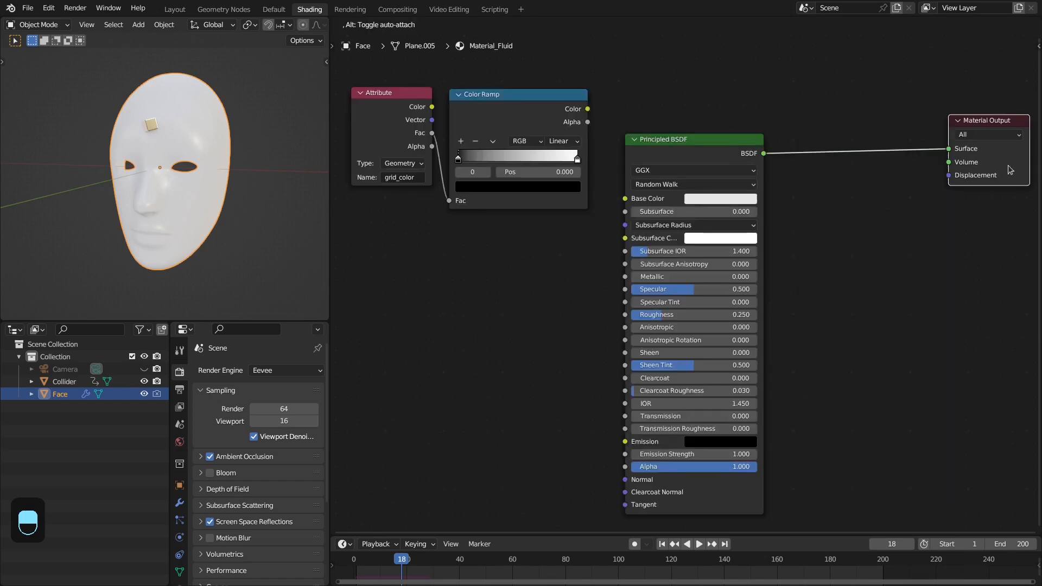
scroll(827, 162, "down", 1)
middle_click_drag(827, 162, 763, 179)
scroll(667, 196, "up", 1)
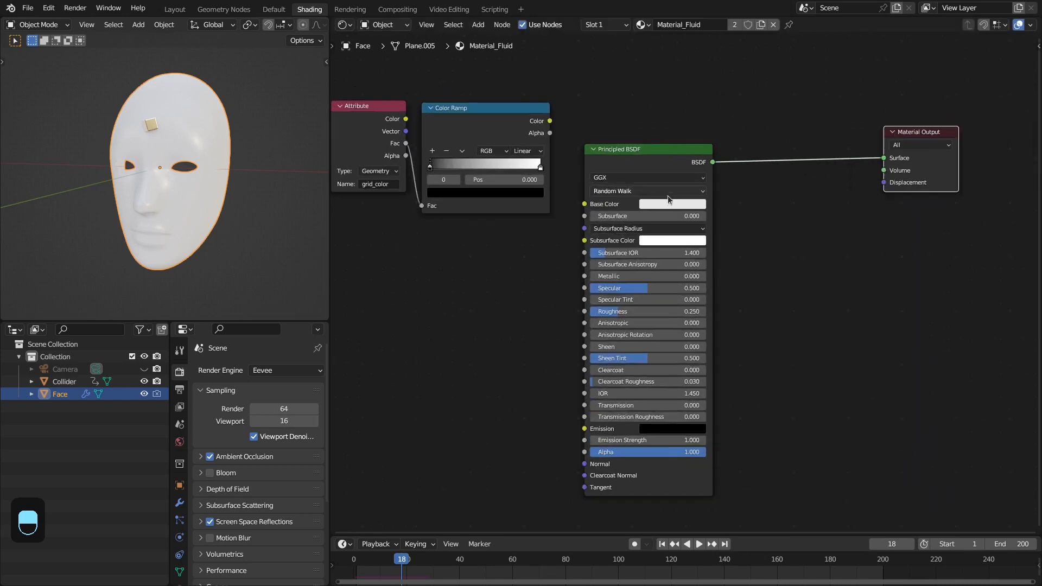
left_click(630, 150)
key("shift+d")
left_click(767, 234)
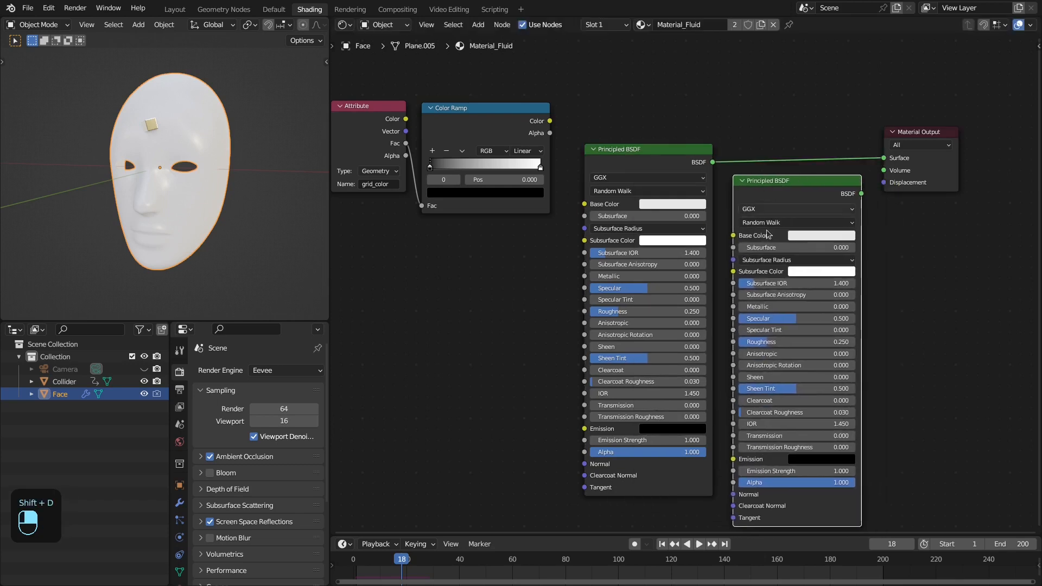
Set the duplicated Principled BSDF's Metallic to 1.000 and its Base Color to a light orange
middle_click_drag(768, 234, 758, 218)
left_click_drag(748, 291, 822, 291)
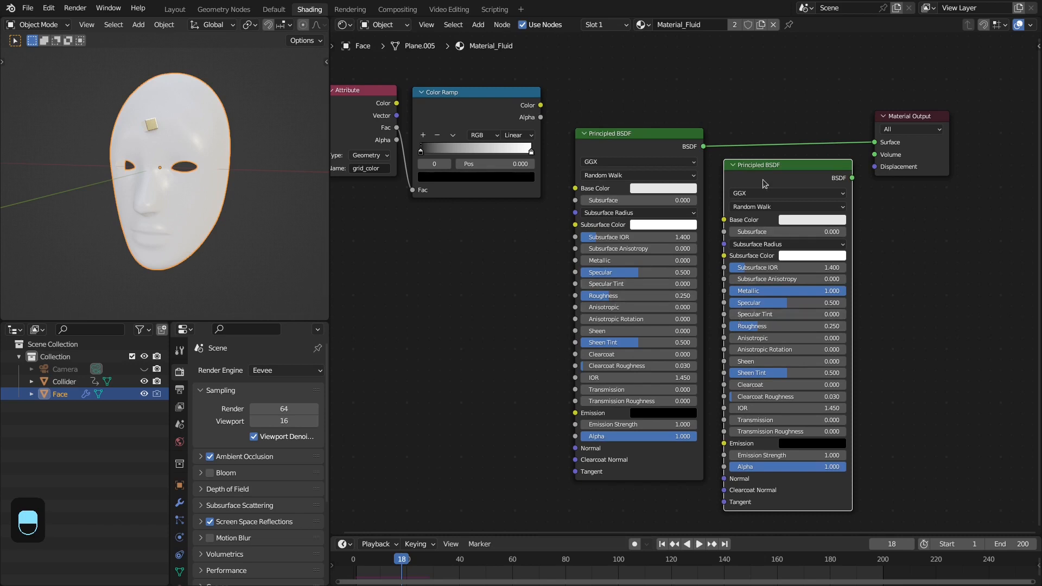
left_click_drag(765, 179, 771, 179)
left_click(806, 222)
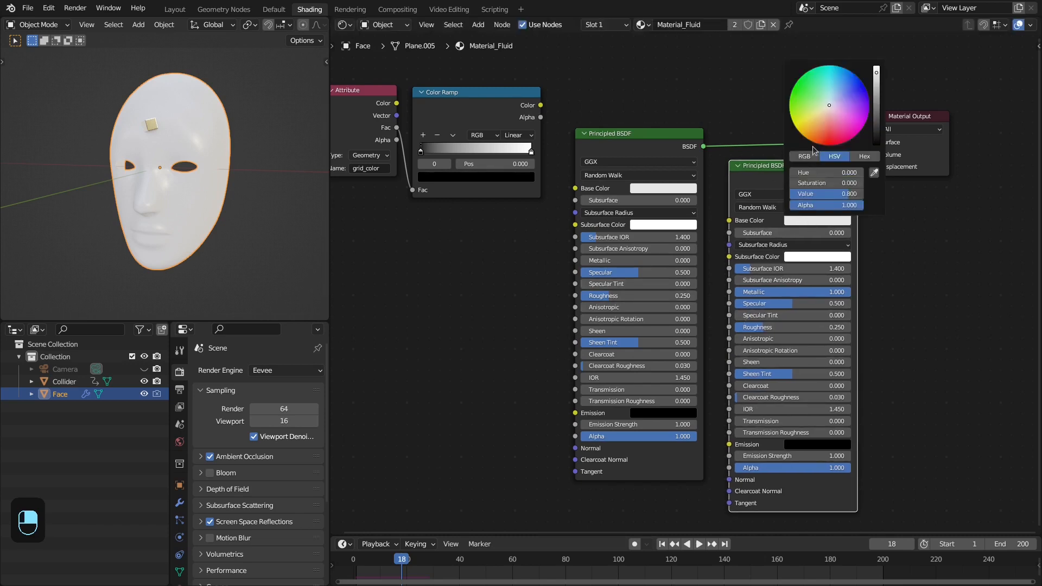
left_click_drag(818, 127, 817, 129)
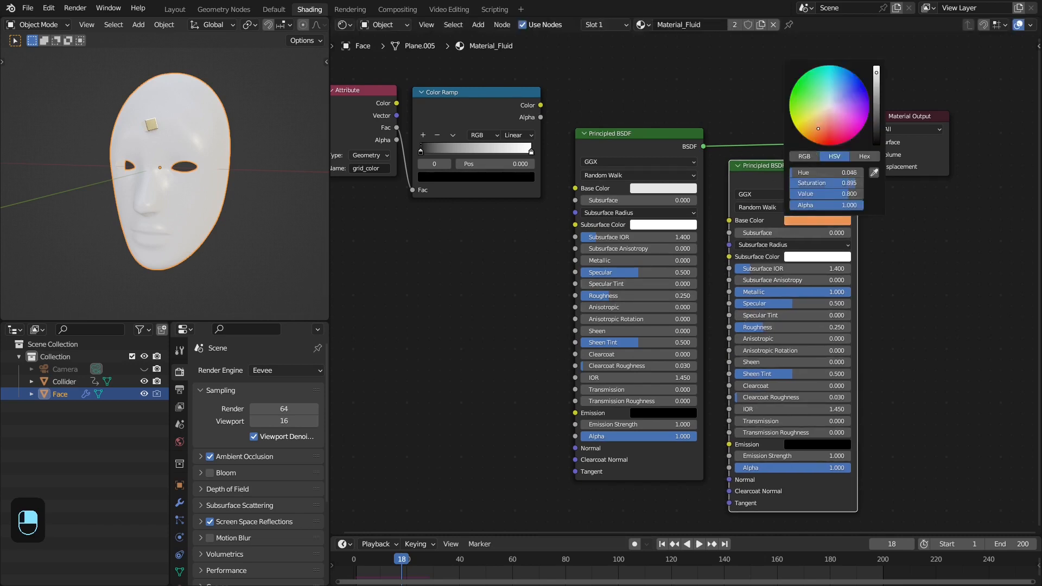
Combine the two Principled BSDF nodes with a Mix Shader feeding the Material Output, and arrange both nodes above the metallic shader
middle_click_drag(813, 163, 705, 157)
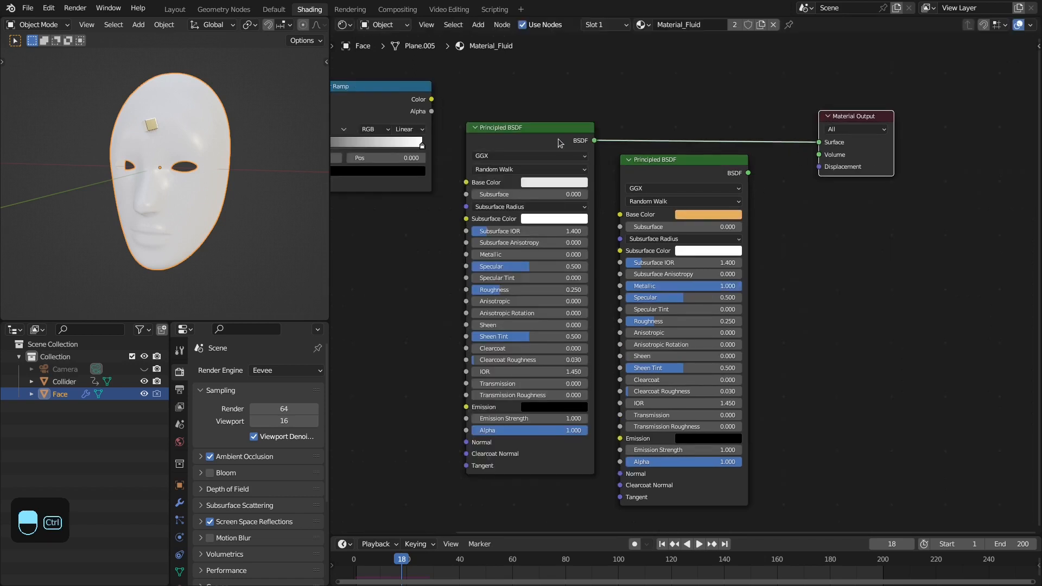
right_click_drag(575, 142, 701, 168, "ctrl+shift")
left_click_drag(836, 148, 706, 92)
left_click_drag(855, 116, 805, 85)
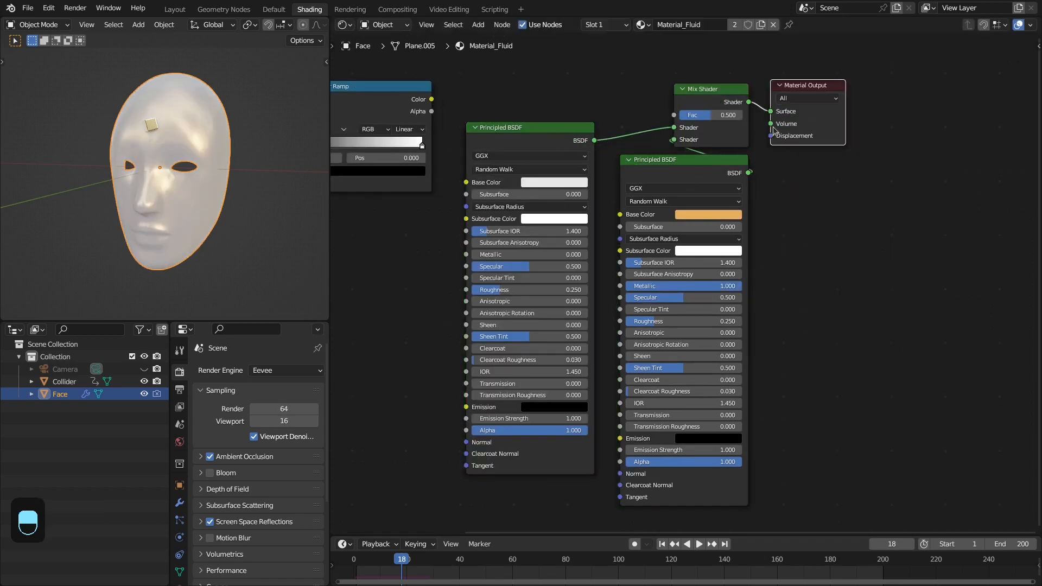
Connect the Color Ramp's Color output to the Mix Shader's Fac input
scroll(577, 119, "down", 1)
middle_click_drag(575, 119, 673, 142)
left_click(386, 100)
left_click_drag(386, 99, 528, 140)
left_click_drag(527, 140, 769, 150)
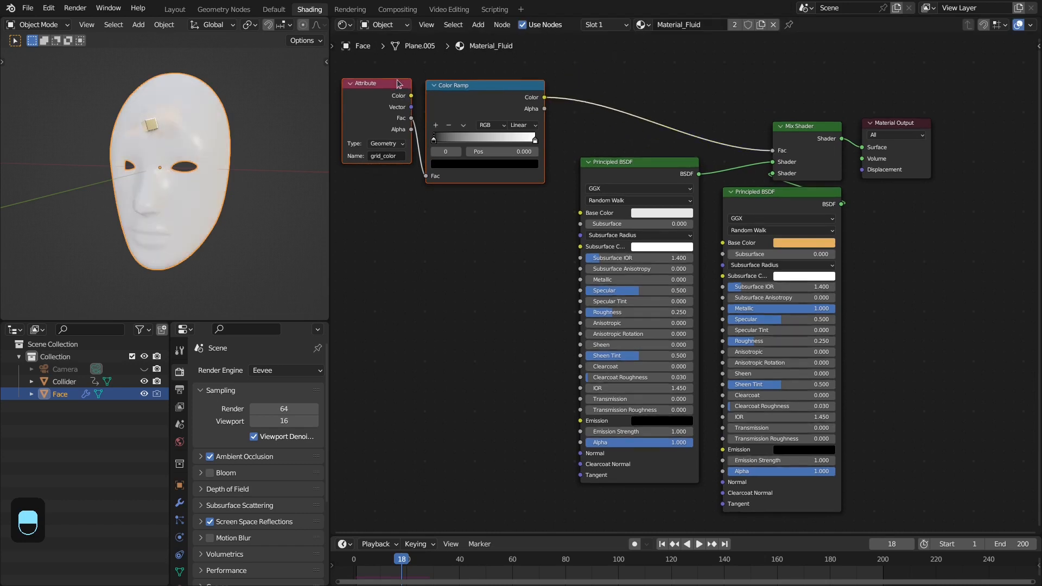
Tighten the Color Ramp with the white stop at 0.17 and the black stop at 0.152, and show the face in rendered shading
left_click_drag(487, 102, 496, 123)
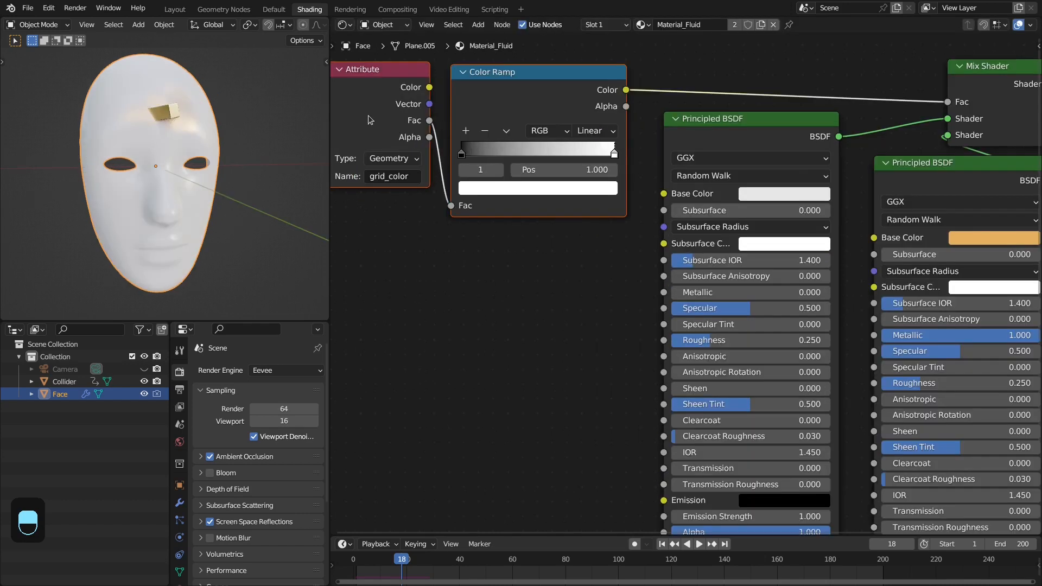
mouse_move(613, 155)
left_mouse_down()
mouse_move(511, 156)
mouse_move(568, 170)
left_mouse_up()
left_click(554, 168)
type(".17")
key("Return")
left_click(461, 154)
key("z")
mouse_move(170, 124)
middle_mouse_down()
mouse_move(216, 104)
mouse_move(171, 122)
mouse_move(188, 123)
middle_mouse_up()
scroll(505, 177, "down", 1)
Set the white Principled BSDF's Roughness to 0.1 and the metallic orange one's Anisotropic to 0.1
middle_click_drag(477, 175, 425, 199)
scroll(483, 212, "down", 1)
left_click(620, 314)
type("0.1")
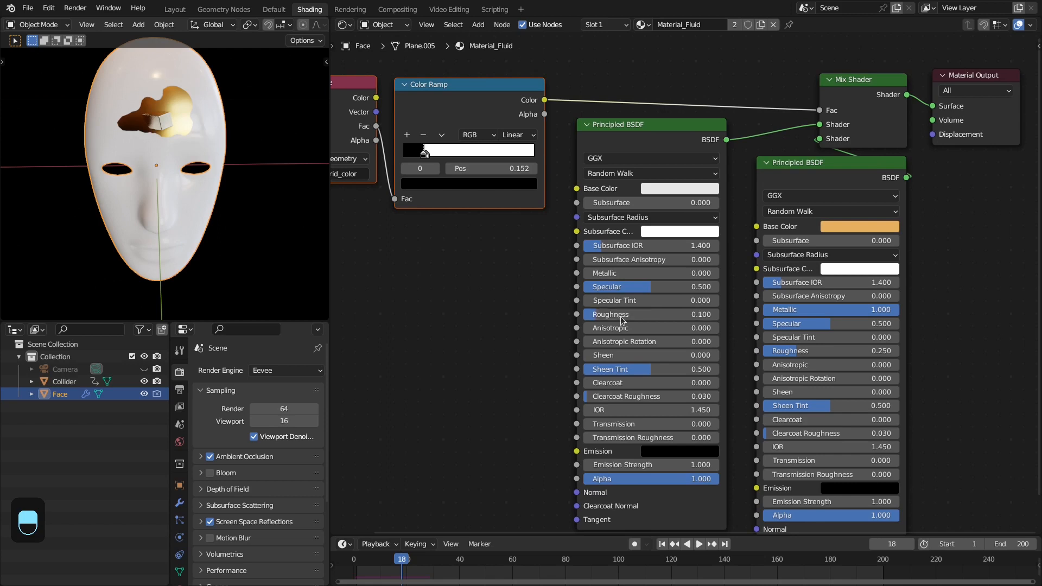
key("Return")
left_click(793, 360)
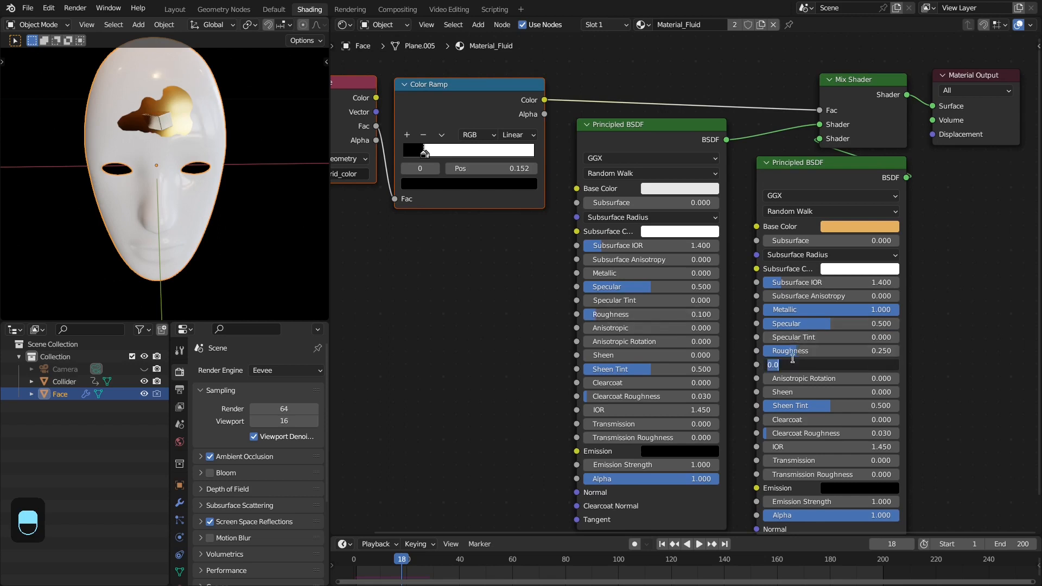
type("0.1")
key("Return")
Add a Displacement node feeding the Material Output's Displacement input
middle_click_drag(199, 206, 135, 206)
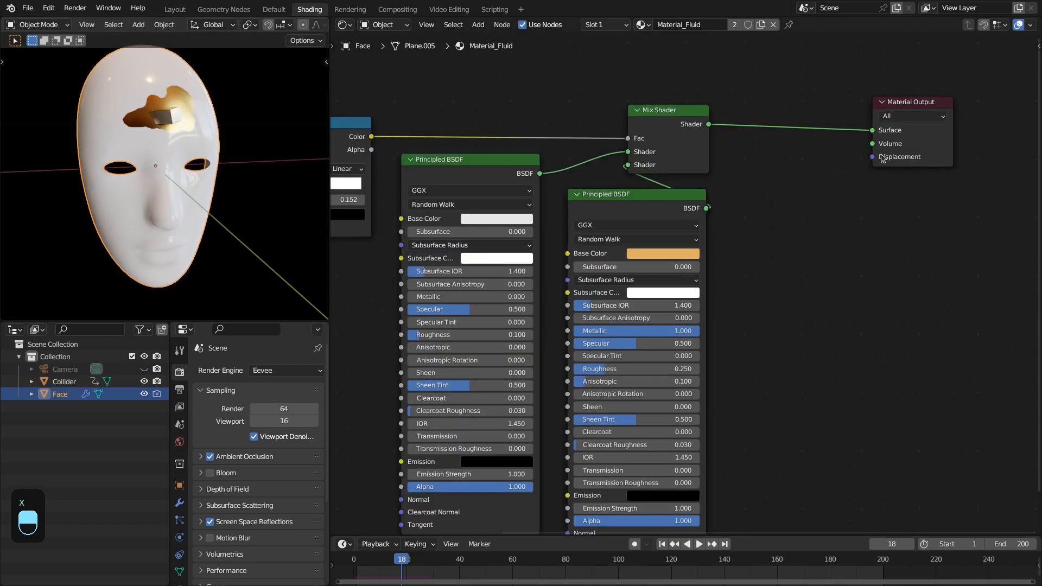
left_click_drag(872, 156, 838, 179)
type("dis")
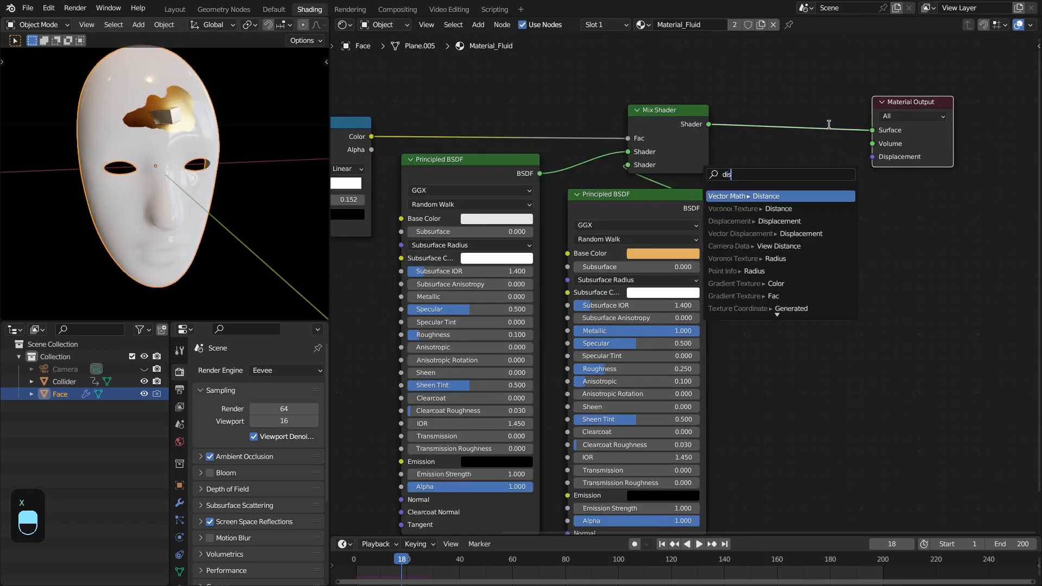
key("Down")
key("Down")
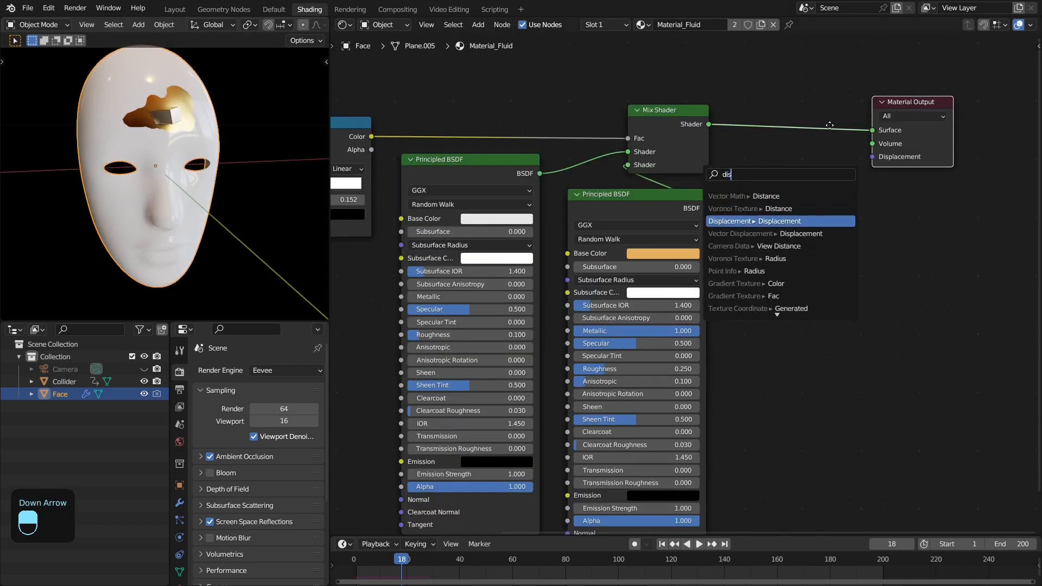
key("Return")
Connect the Color Ramp's Color output to the Displacement node's Height and check the fluid edge on the forehead
scroll(212, 122, "up", 3)
mouse_move(139, 116)
middle_mouse_down()
mouse_move(141, 99)
mouse_move(160, 112)
mouse_move(118, 202)
mouse_move(144, 136)
middle_mouse_up()
scroll(760, 182, "up", 1)
scroll(777, 188, "up", 1)
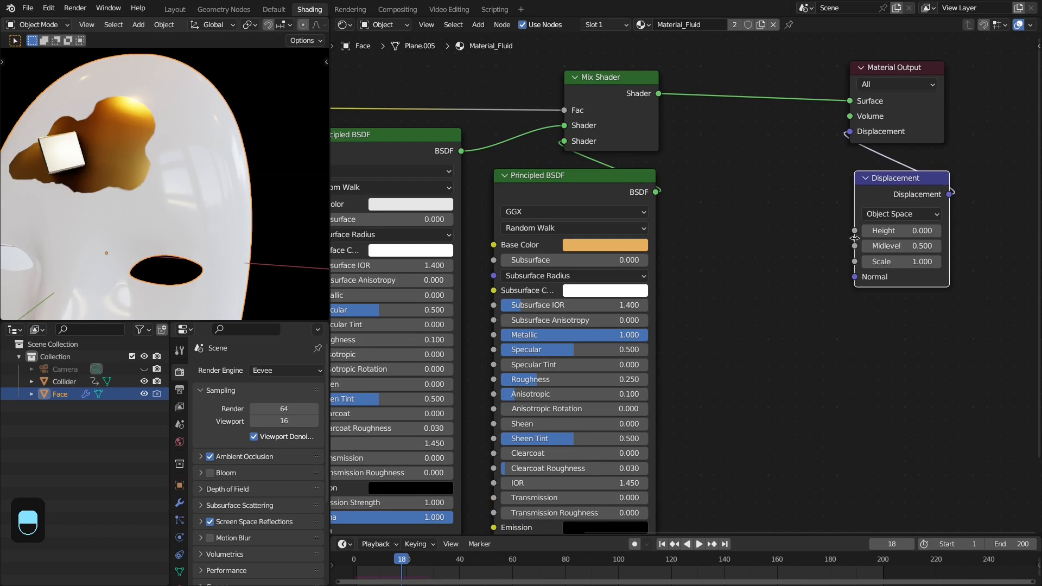
scroll(764, 212, "down", 3)
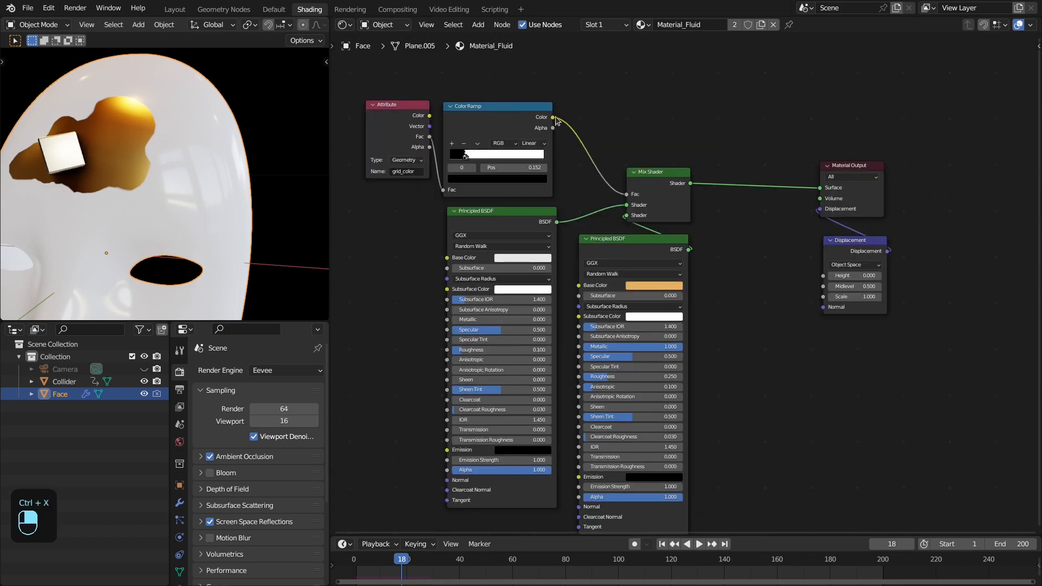
mouse_move(553, 116)
left_mouse_down()
mouse_move(698, 21)
mouse_move(801, 314)
mouse_move(828, 301)
left_mouse_up()
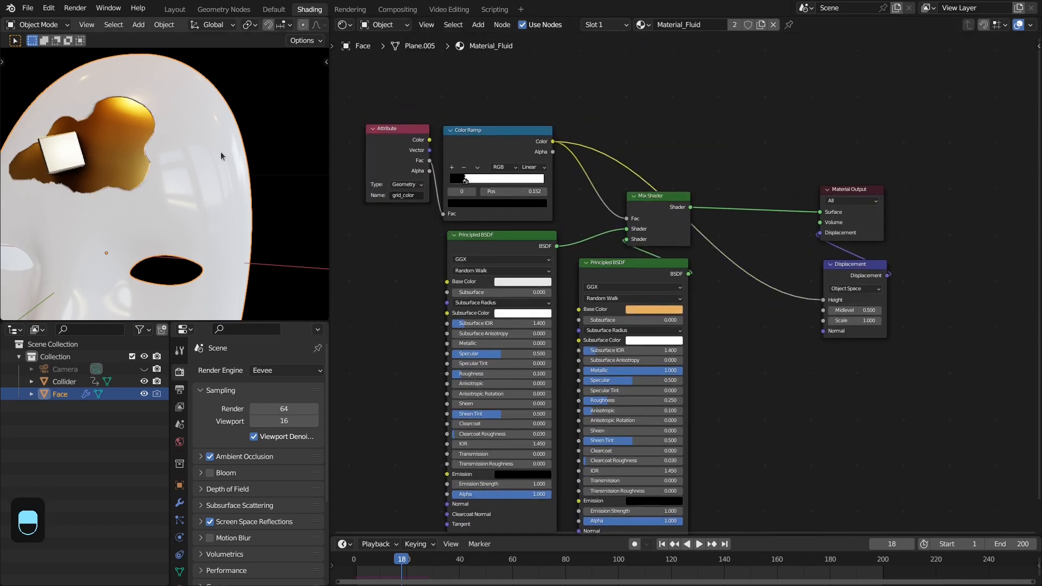
mouse_move(138, 142)
middle_mouse_down()
mouse_move(203, 136)
mouse_move(166, 167)
mouse_move(233, 143)
mouse_move(201, 140)
mouse_move(284, 170)
mouse_move(231, 173)
middle_mouse_up()
scroll(230, 163, "up", 4)
scroll(231, 173, "down", 4)
scroll(823, 272, "up", 1)
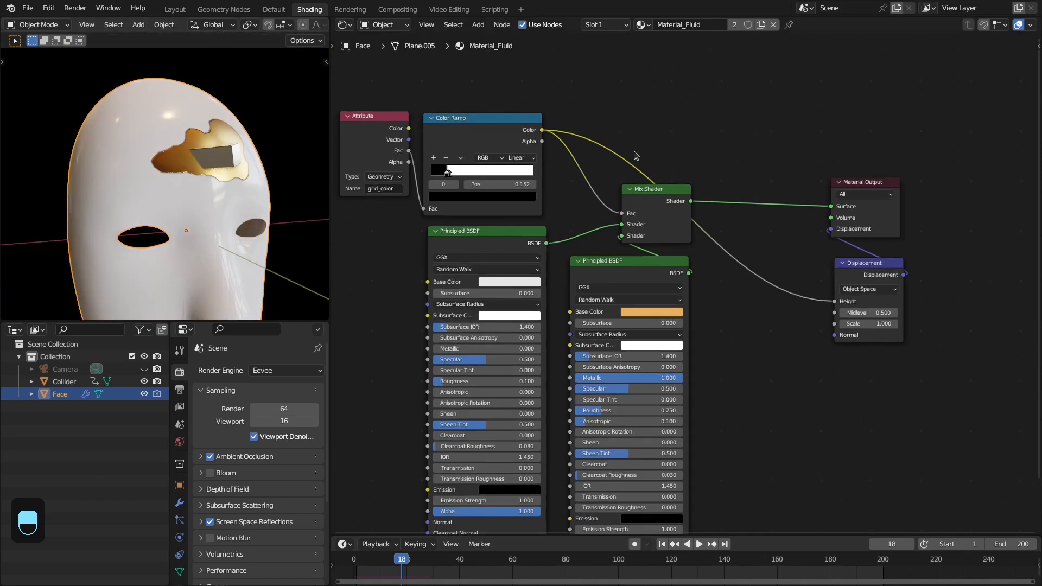
Add a Bump node beside the Displacement node and connect its Normal output to the Displacement's Normal input
left_click_drag(862, 275, 852, 267)
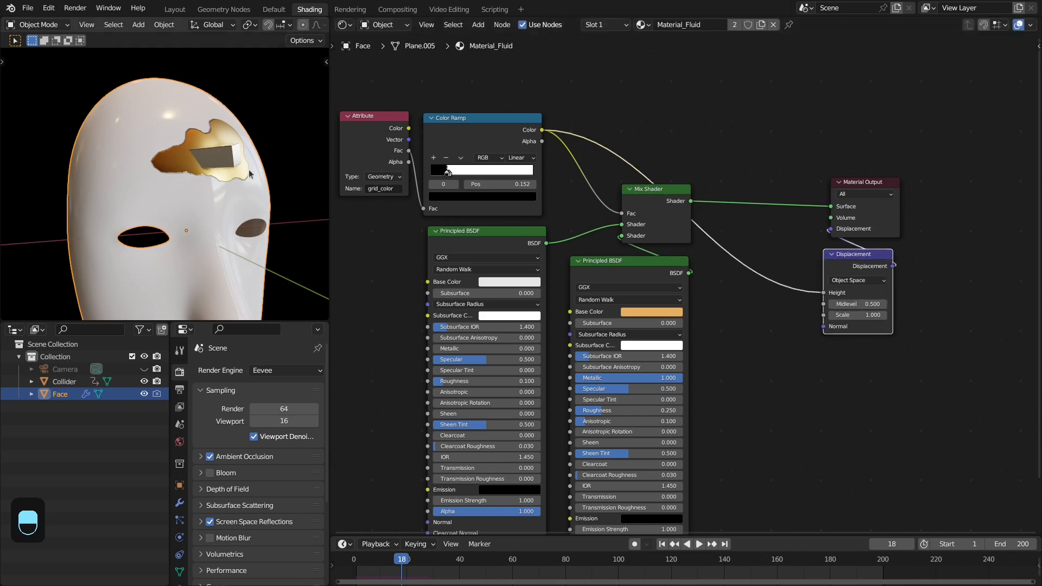
key("shift+a")
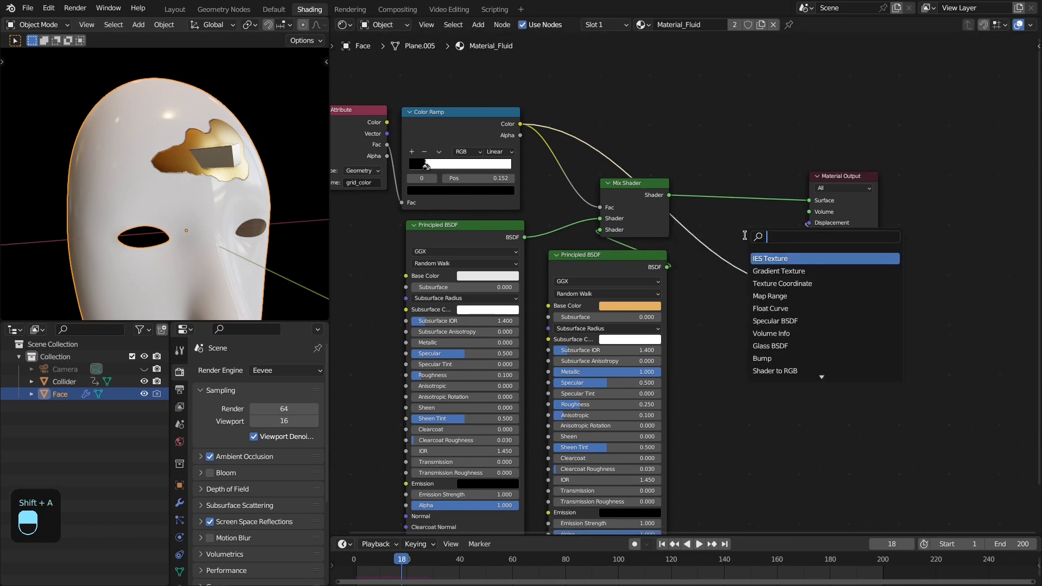
type("bump")
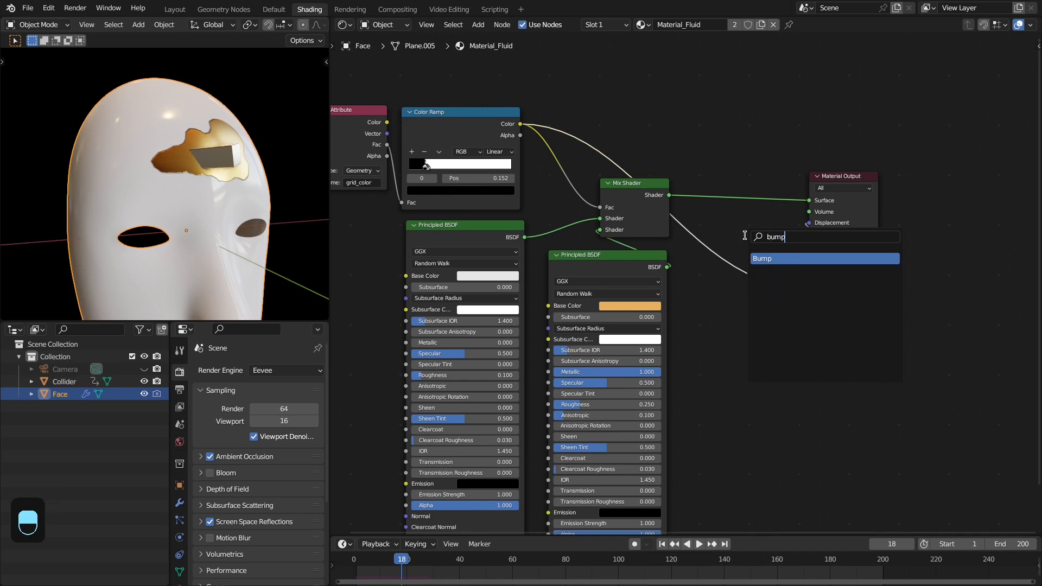
key("Return")
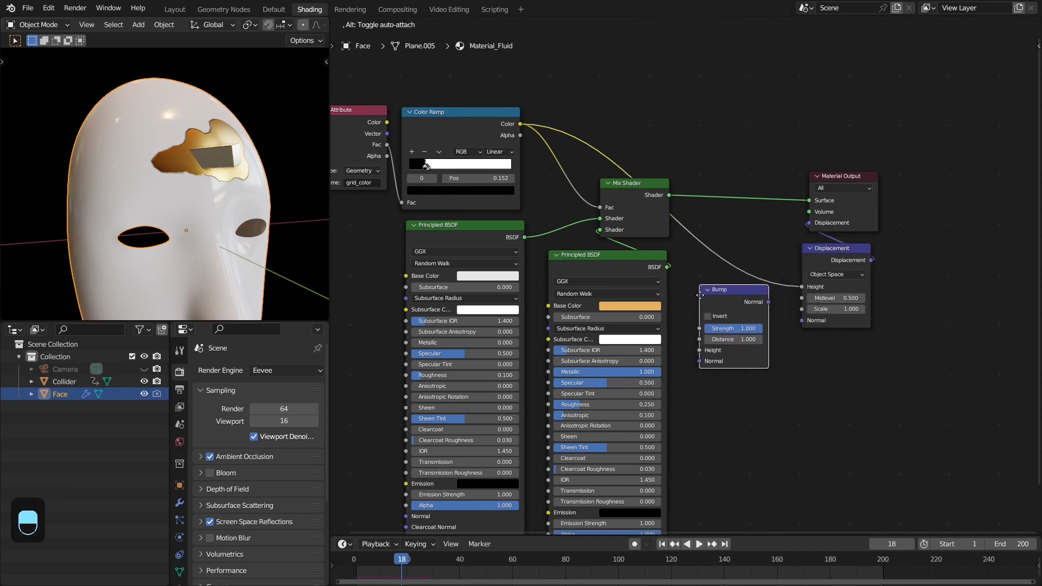
left_click(698, 293)
scroll(754, 308, "up", 3)
left_click_drag(766, 300, 772, 245)
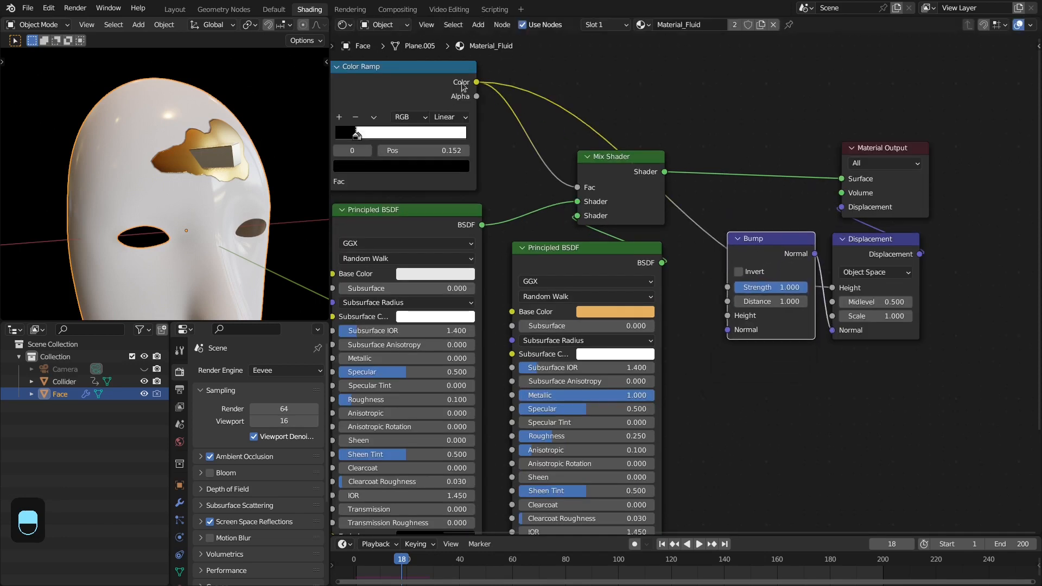
Connect the Color Ramp's Color output to the Bump node's Height and move the Material Output farther from the Mix Shader
left_click_drag(477, 82, 736, 317)
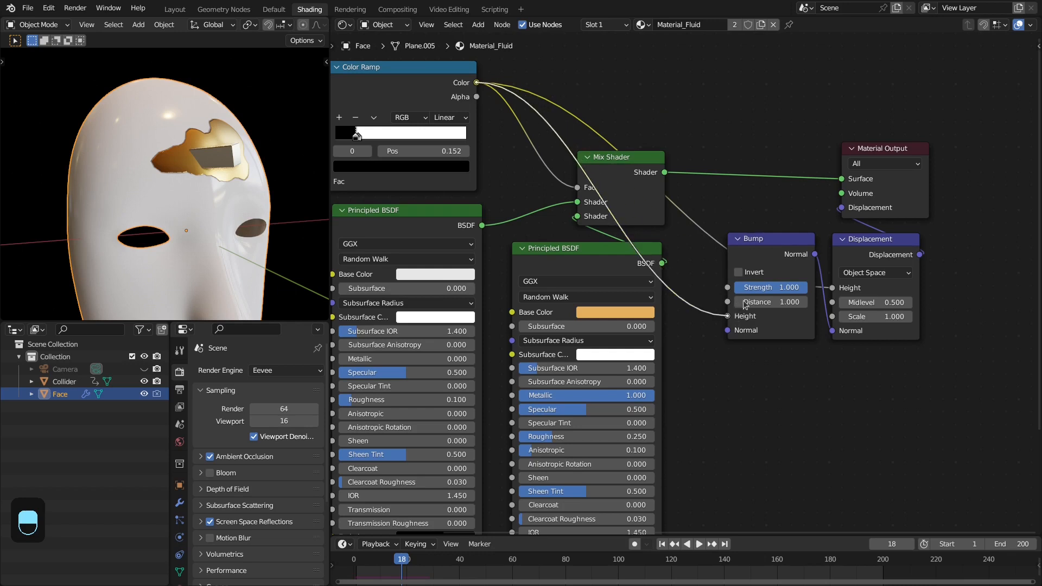
scroll(744, 304, "down", 2)
middle_click_drag(277, 185, 219, 185)
scroll(813, 230, "down", 2)
left_click_drag(828, 226, 894, 224)
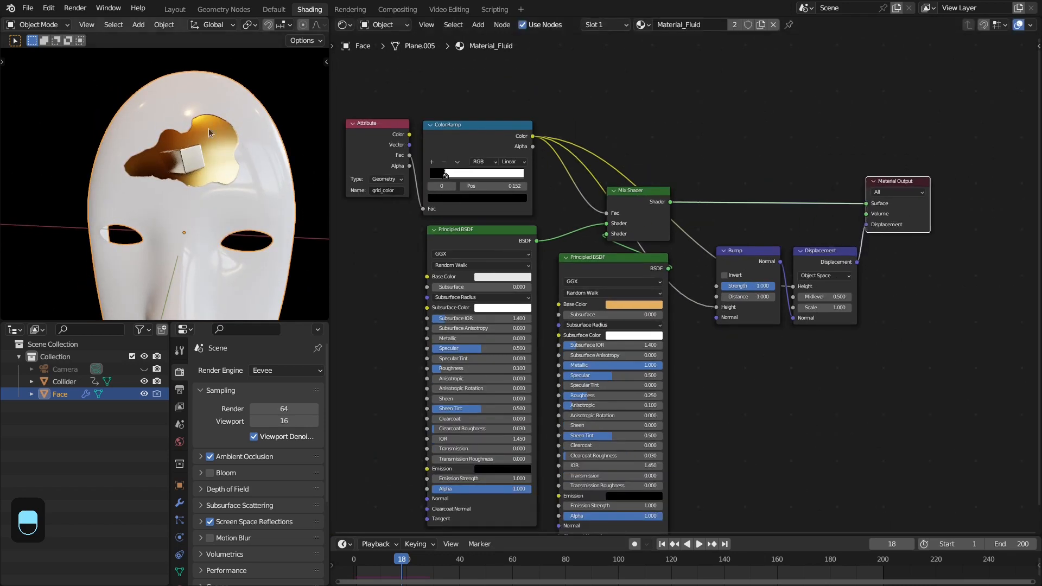
middle_click_drag(239, 228, 271, 242)
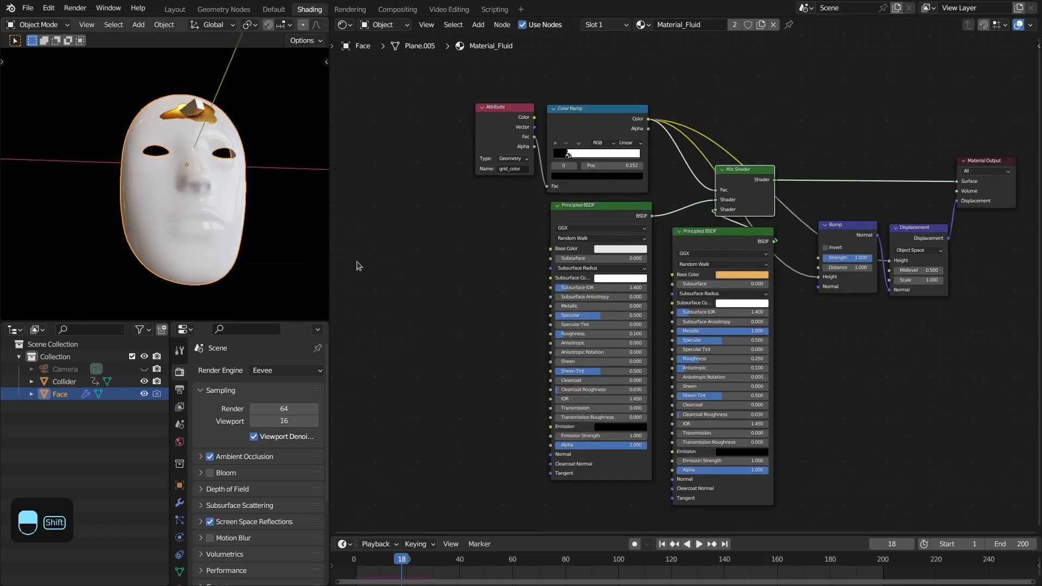
Add a Bump node to the white Principled BSDF's Normal input, with a Voronoi Texture's Distance driving its Height
middle_click_drag(520, 341, 591, 326)
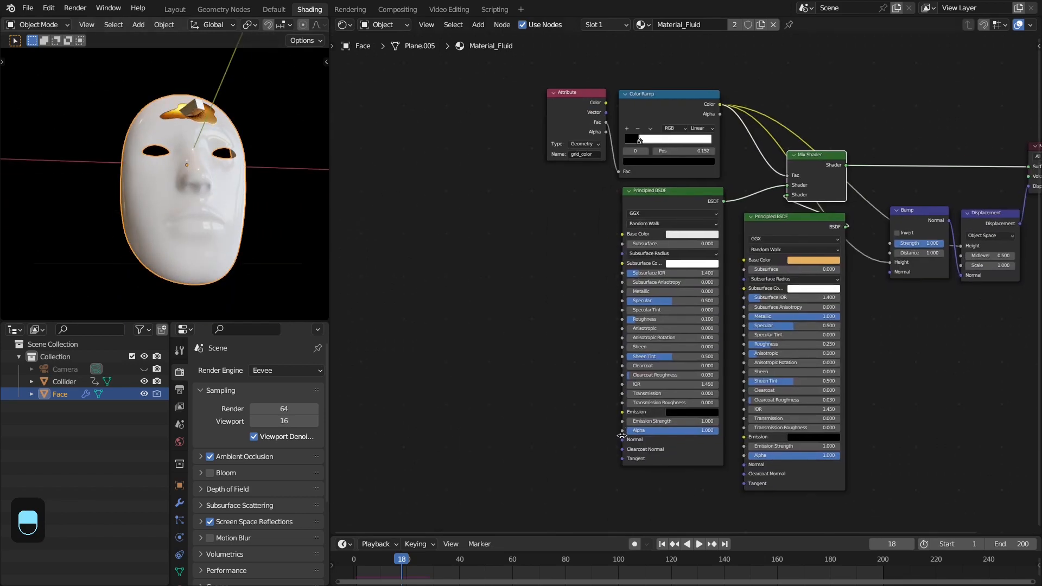
middle_click_drag(224, 205, 204, 243)
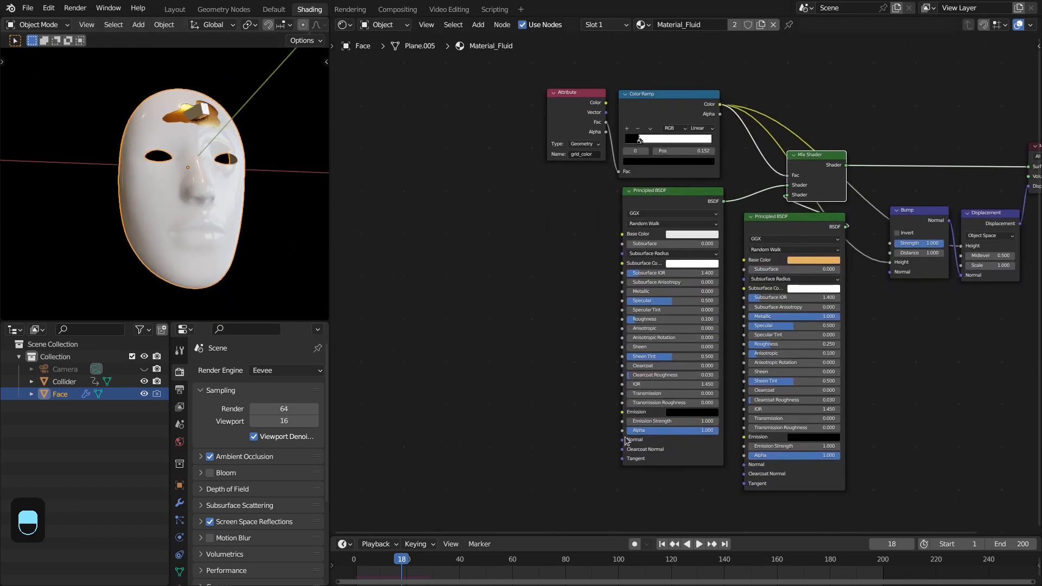
left_click_drag(622, 439, 592, 398)
type("u")
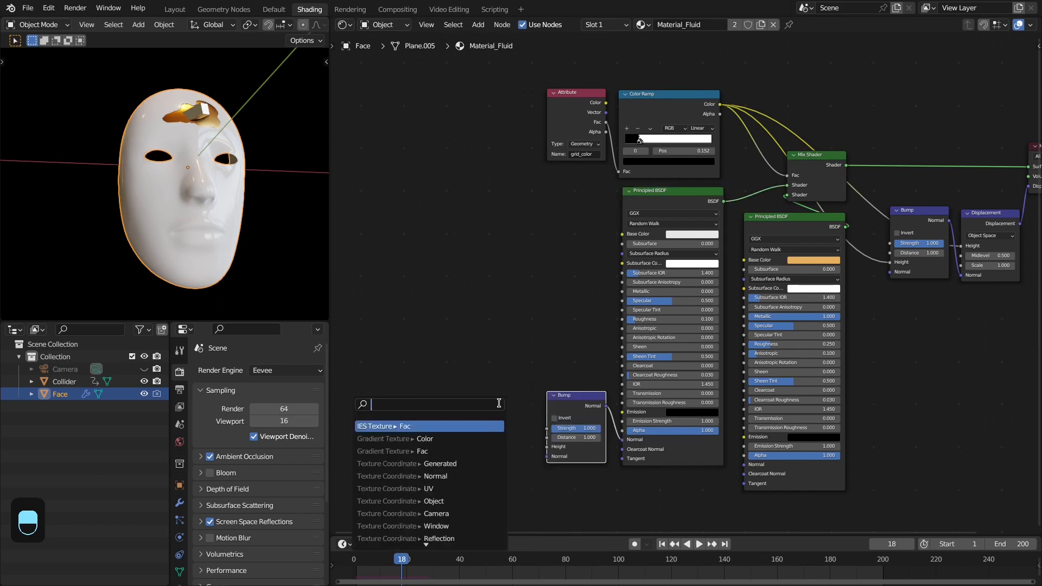
type("vor")
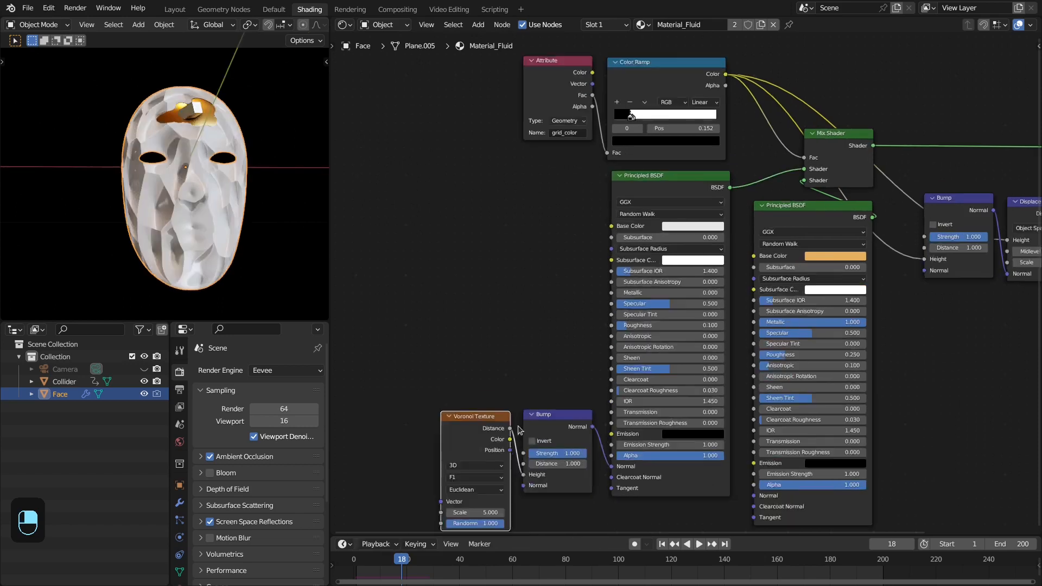
Set the Voronoi Texture's Scale to 250 and the Strength of the Bump node it drives to 0.05
scroll(518, 430, "up", 3)
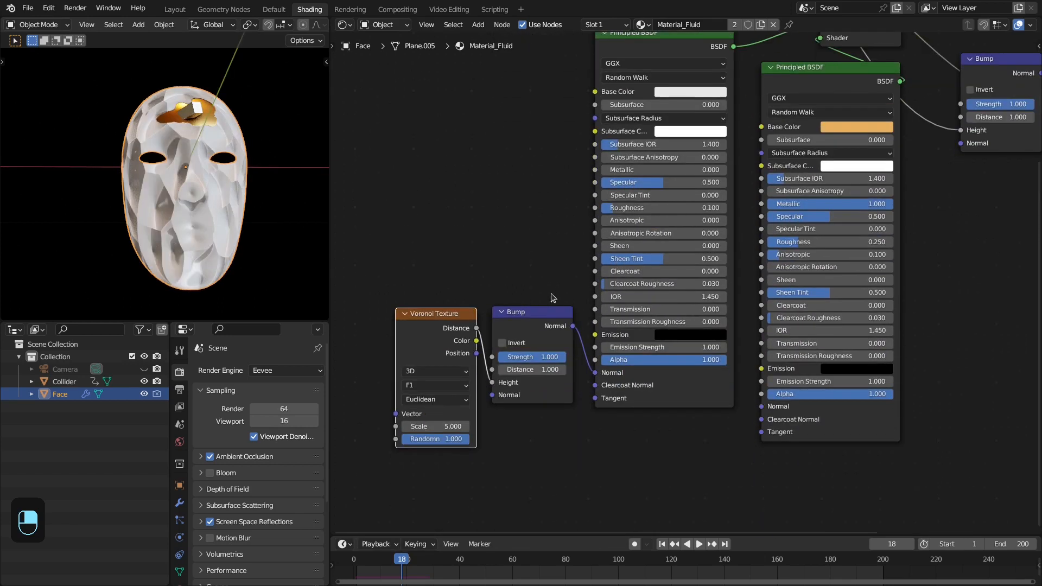
left_click(436, 447)
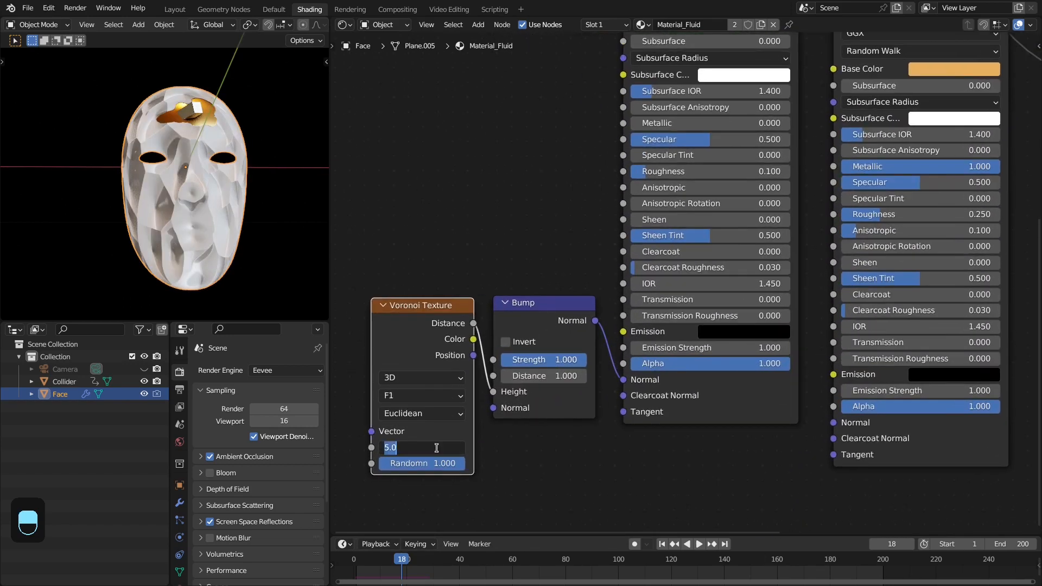
type("250")
key("Return")
left_click(537, 354)
type("0.0")
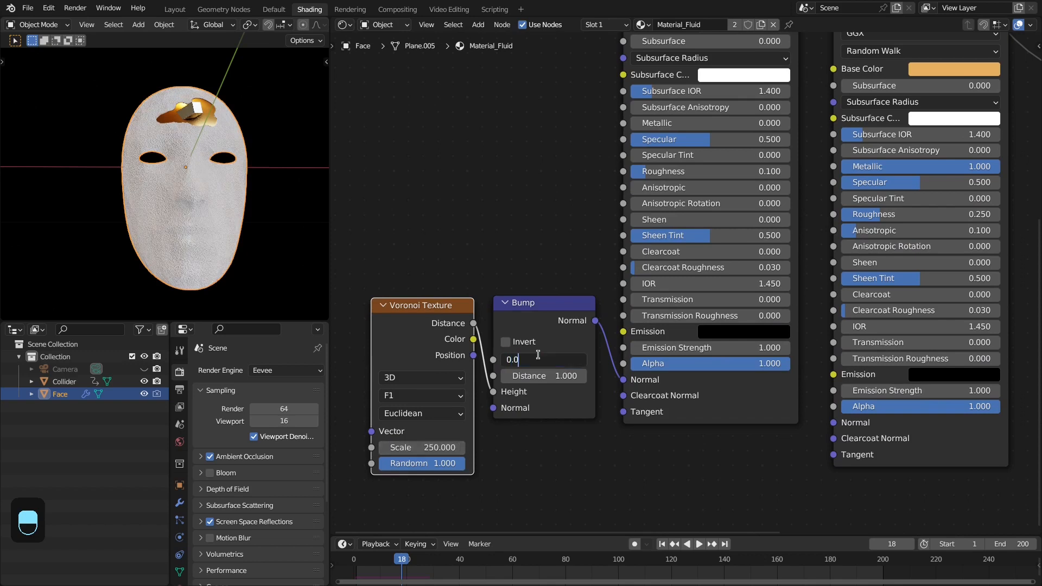
type("1")
key("Return")
left_click(538, 355)
type("0.05")
key("Return")
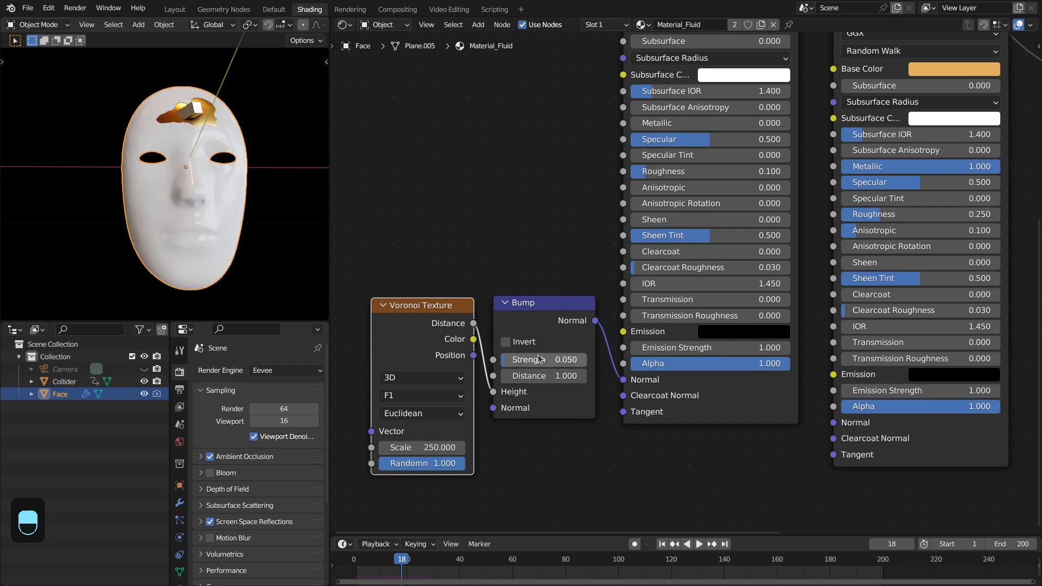
Examine the face's bump texture and the metallic fluid patch from the side and front, at close and far range
middle_click_drag(159, 175, 222, 147)
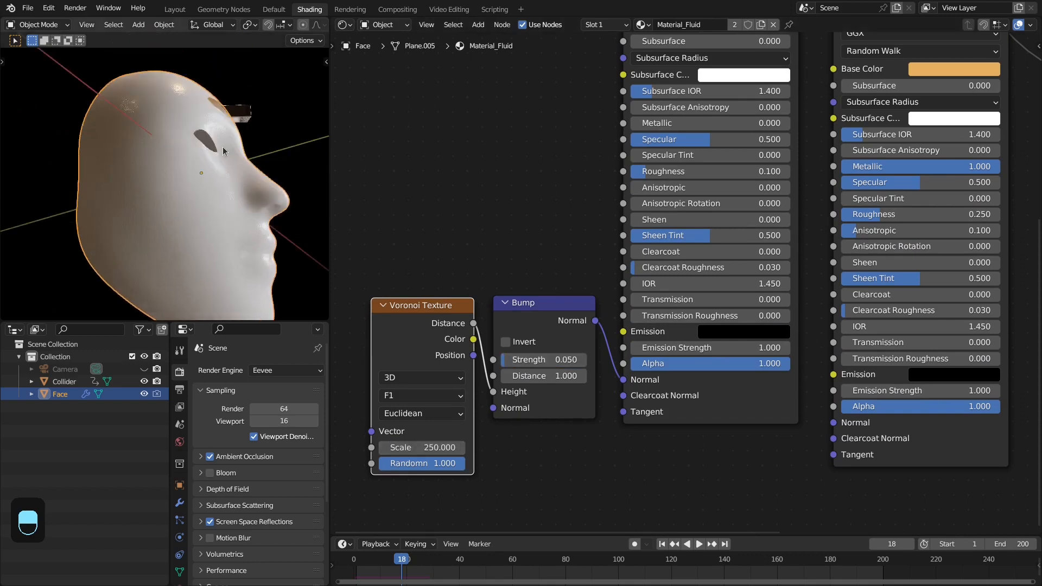
scroll(219, 146, "up", 3)
scroll(213, 145, "up", 3)
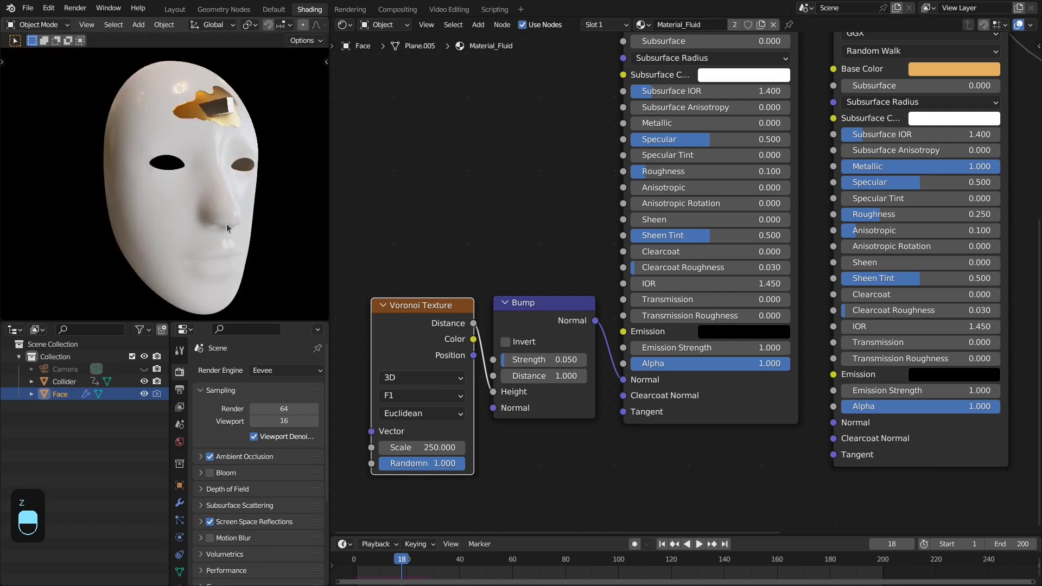
middle_click_drag(226, 224, 185, 210)
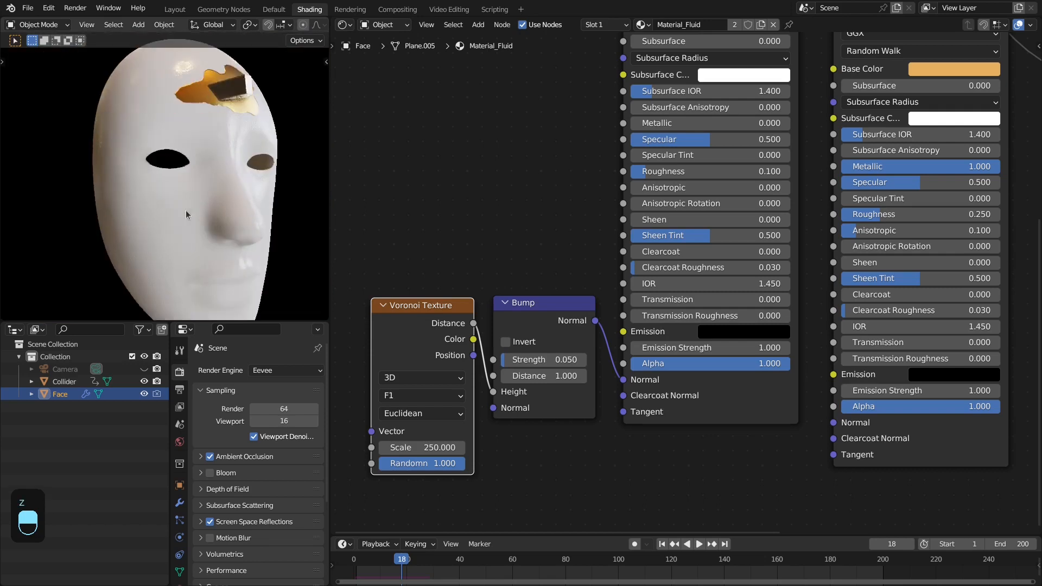
scroll(184, 210, "up", 3)
scroll(184, 210, "down", 3)
scroll(188, 187, "down", 2)
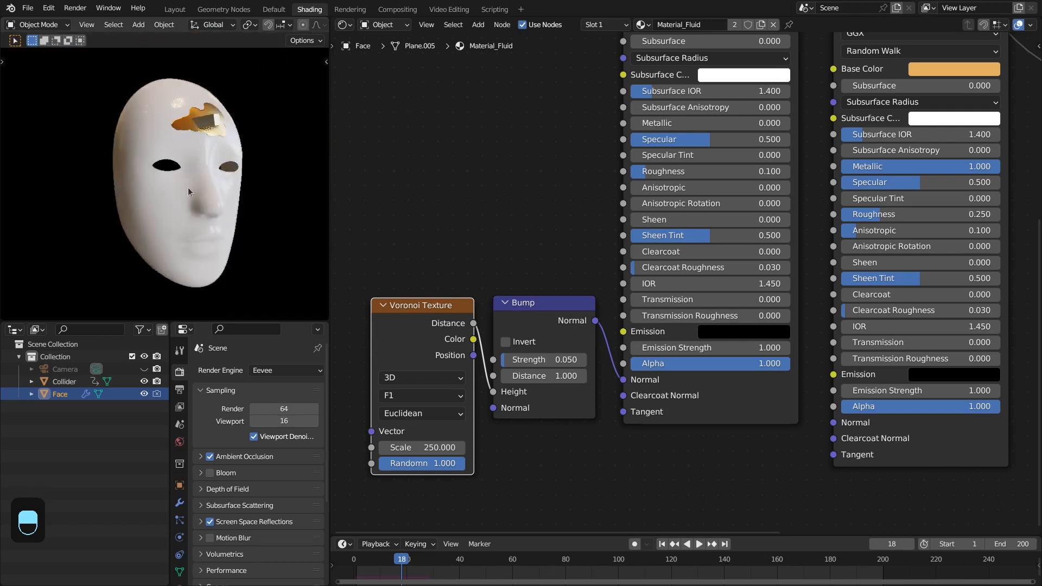
Return the timeline to frame 1, select the metallic orange Principled BSDF, and switch to the Layout workspace
scroll(496, 250, "down", 5)
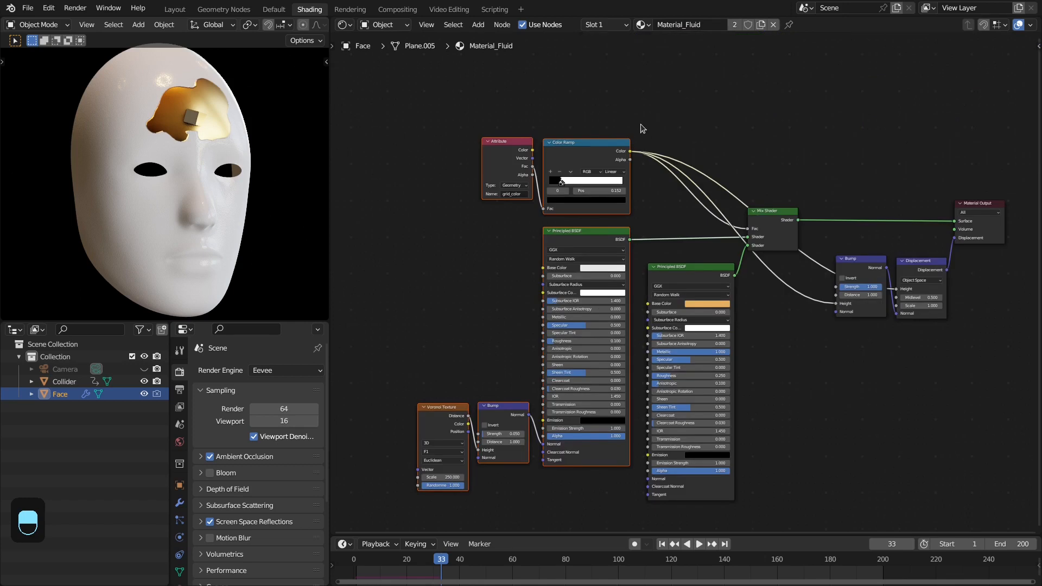
key("shift")
key("shift+Left")
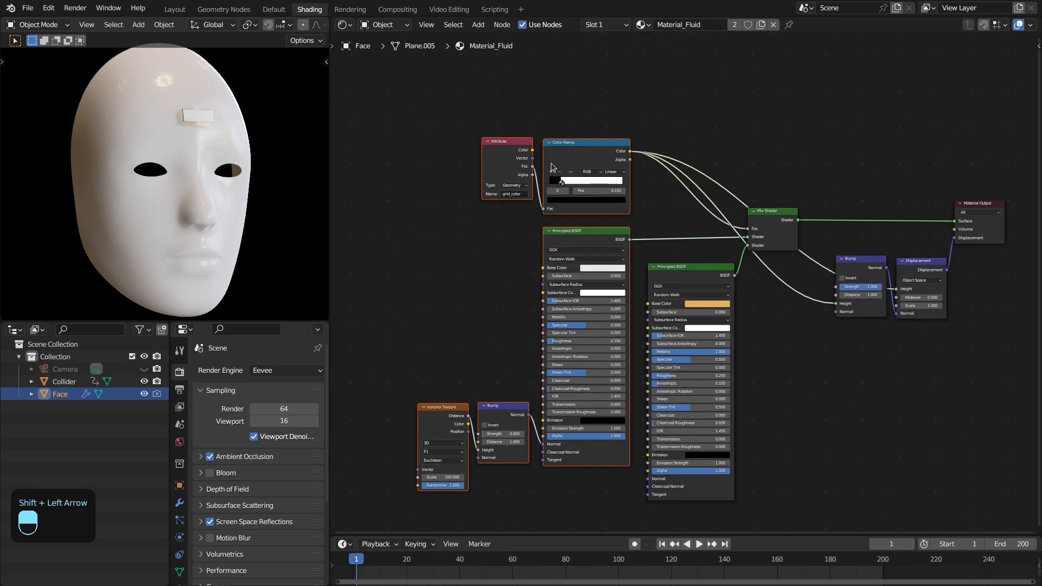
left_click(689, 270)
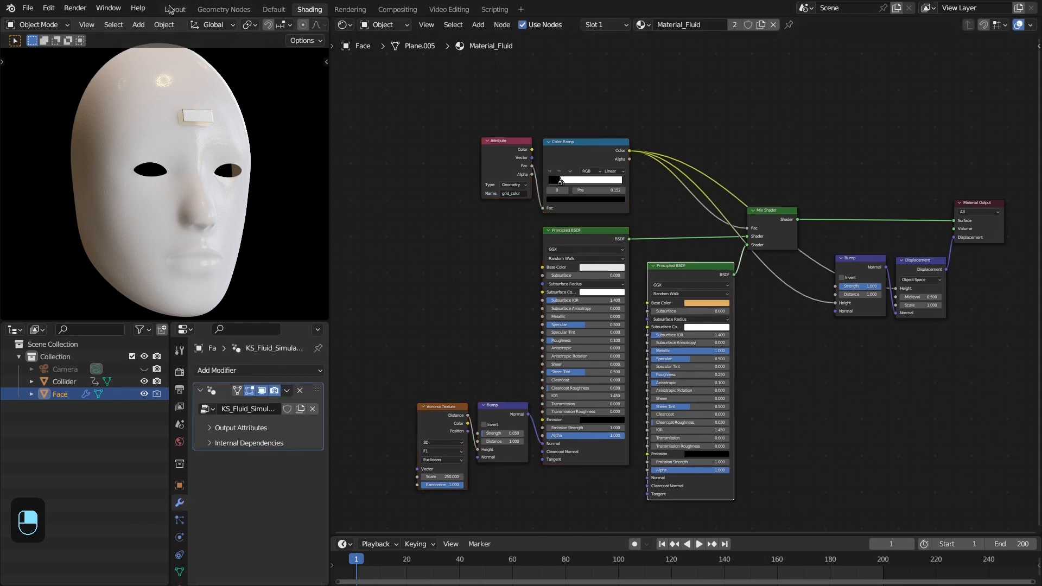
left_click(171, 9)
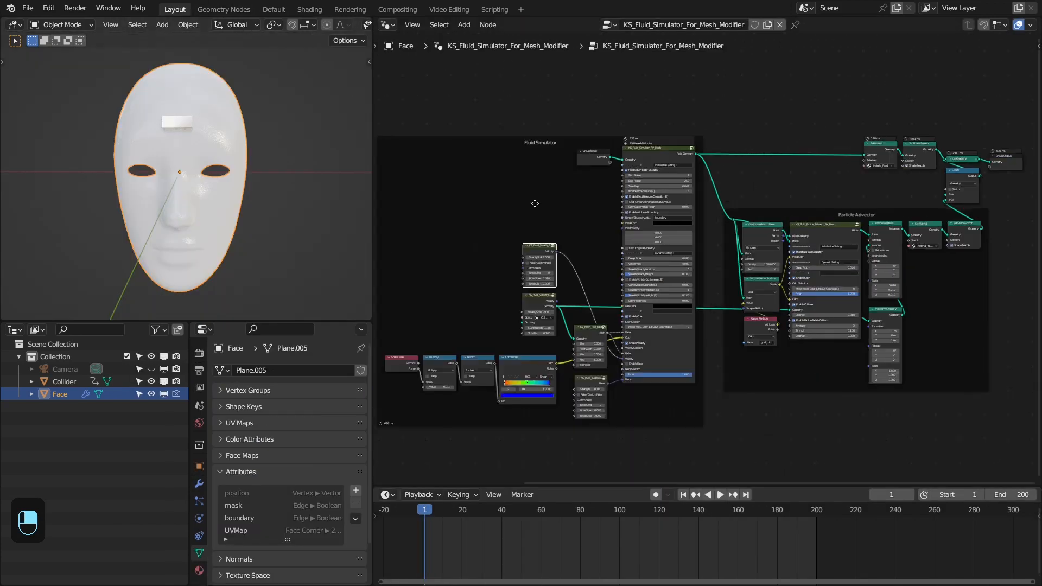
Check the Internal Dependencies and bake directory setting of the Face's fluid simulator modifier
left_click(199, 484)
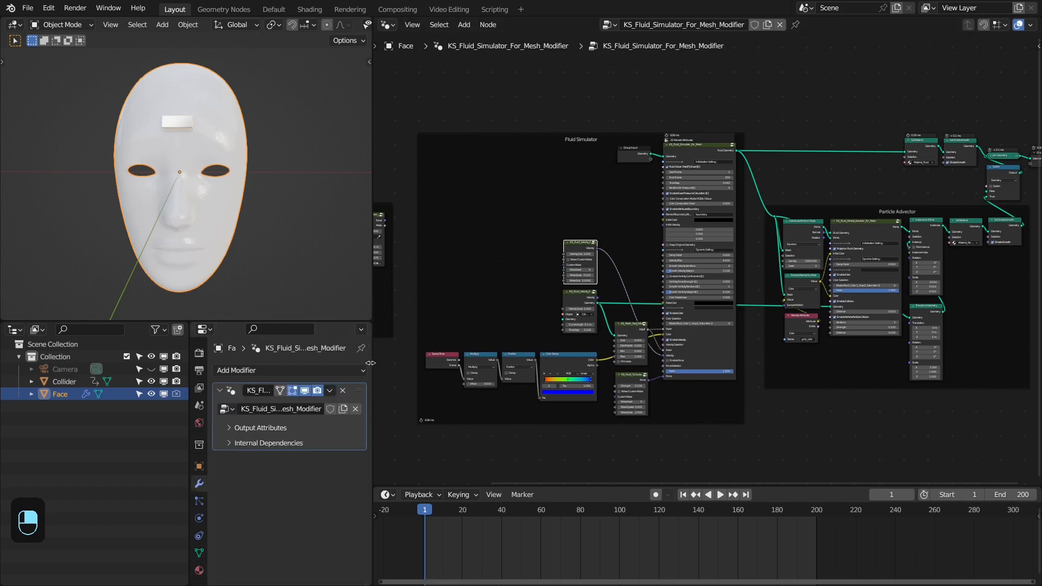
left_click_drag(371, 363, 387, 363)
left_click(268, 443)
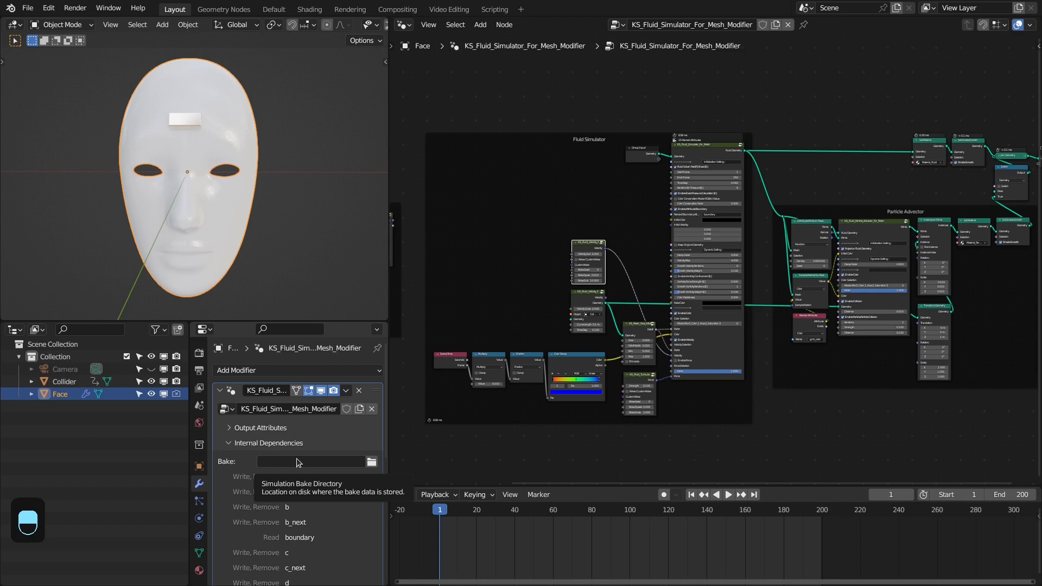
left_click(257, 443)
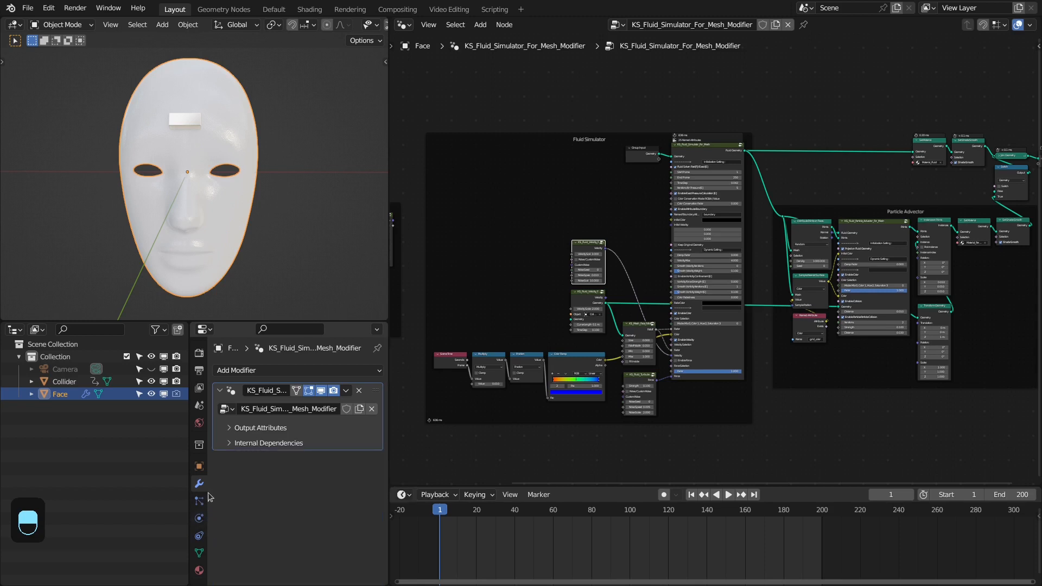
Open the Face's physics properties and show the Simulation Nodes bake settings
scroll(199, 507, "down", 2)
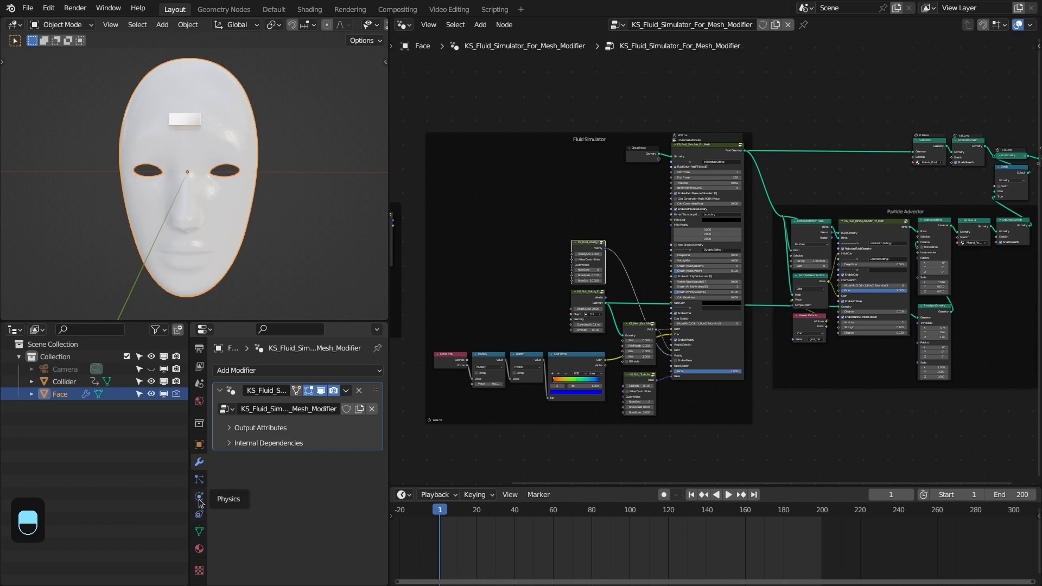
left_click(199, 498)
left_click(242, 432)
left_click(243, 432)
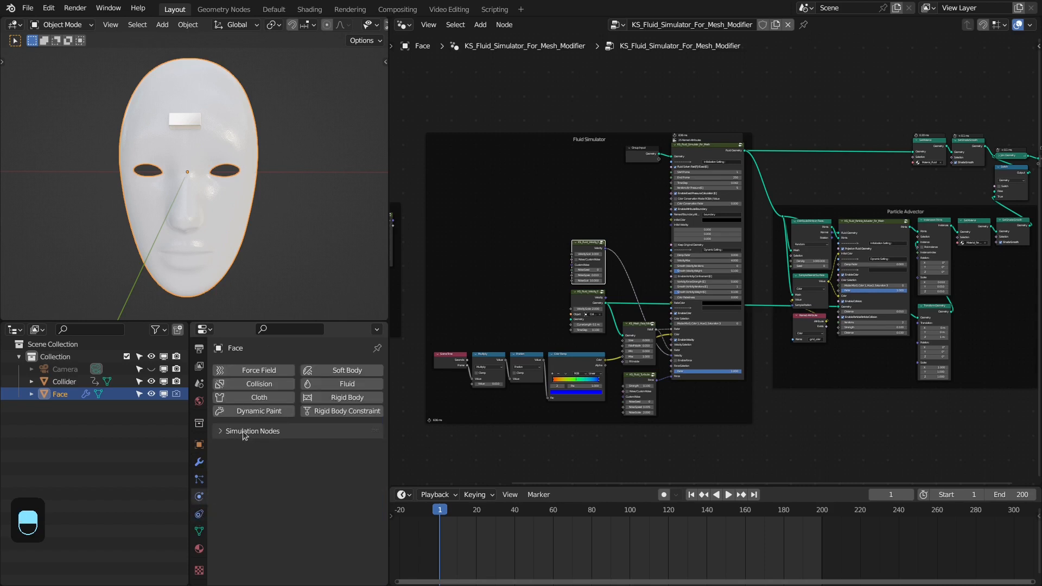
left_click(289, 432)
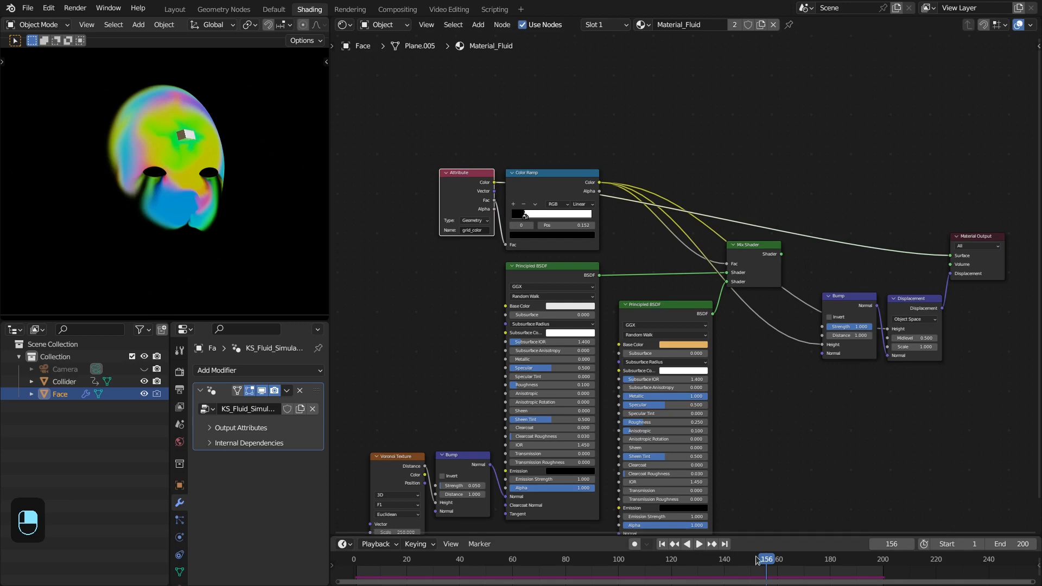
Play the simulation in the Shading workspace, move to frame 190, and return to the Layout workspace
key("space")
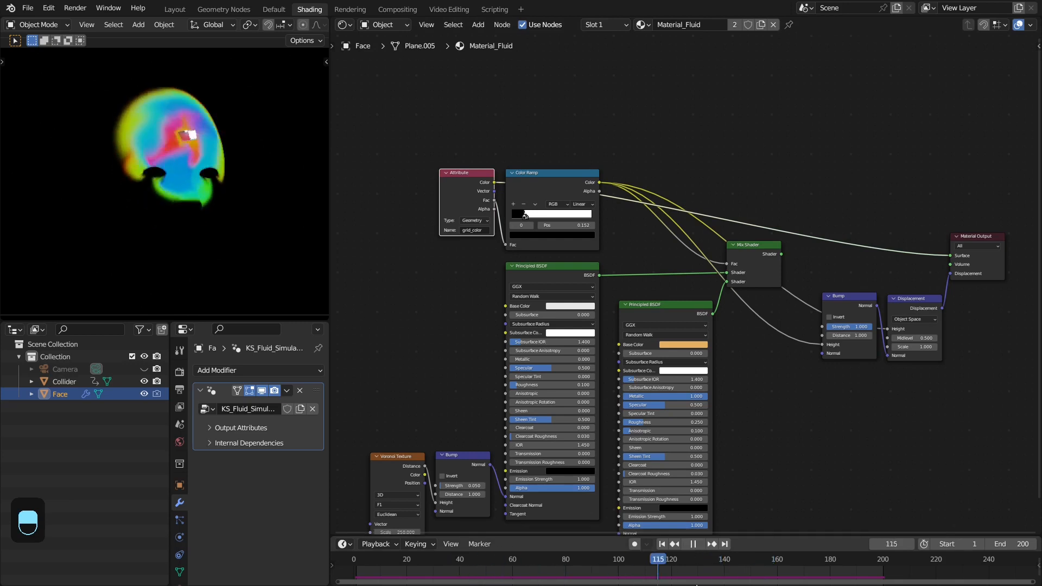
left_click_drag(696, 584, 856, 579)
key("space")
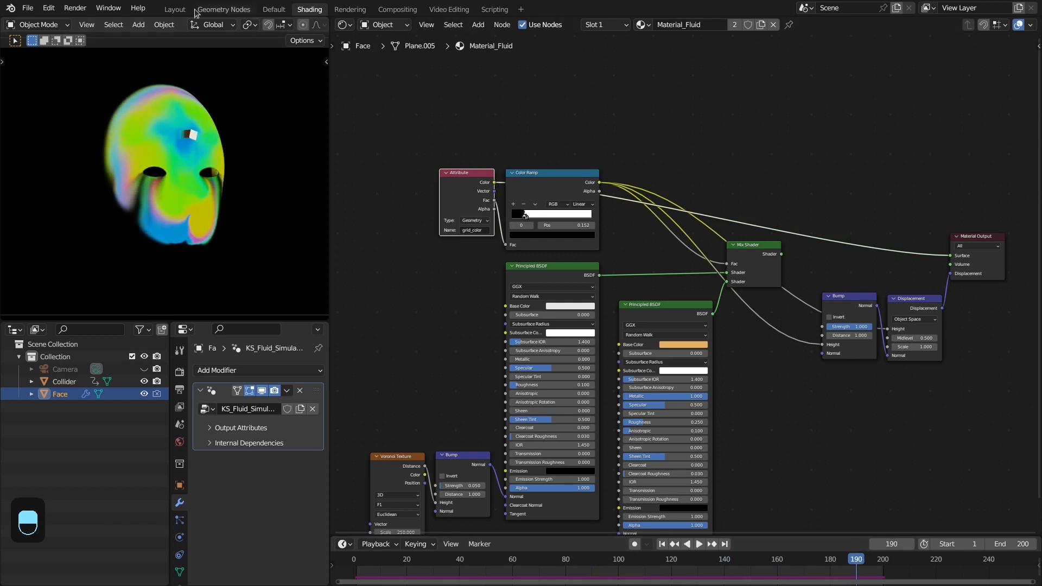
left_click(175, 9)
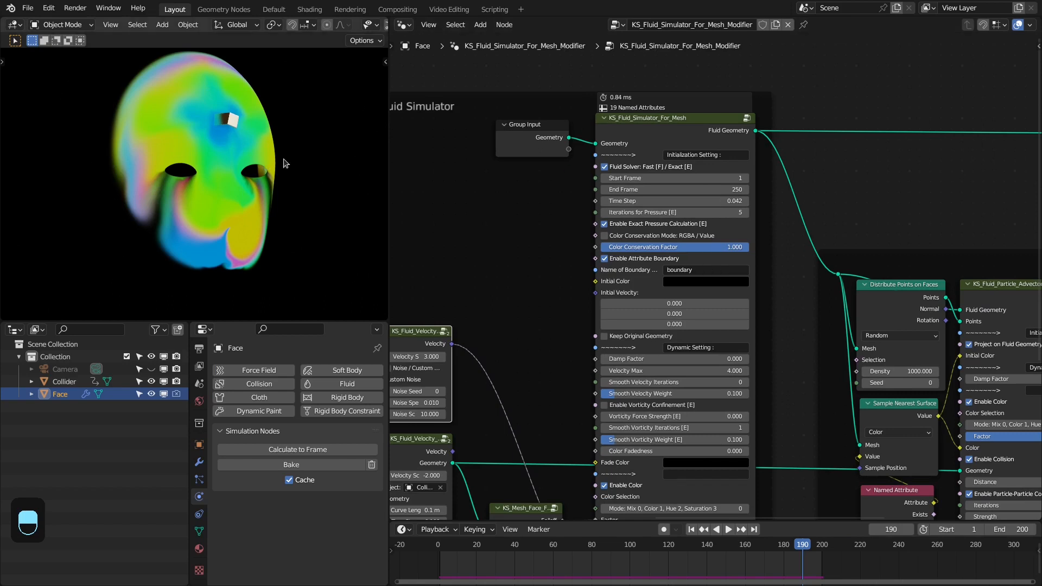
Delete the Face's existing simulation bake and bake the simulation nodes again
scroll(585, 222, "down", 1)
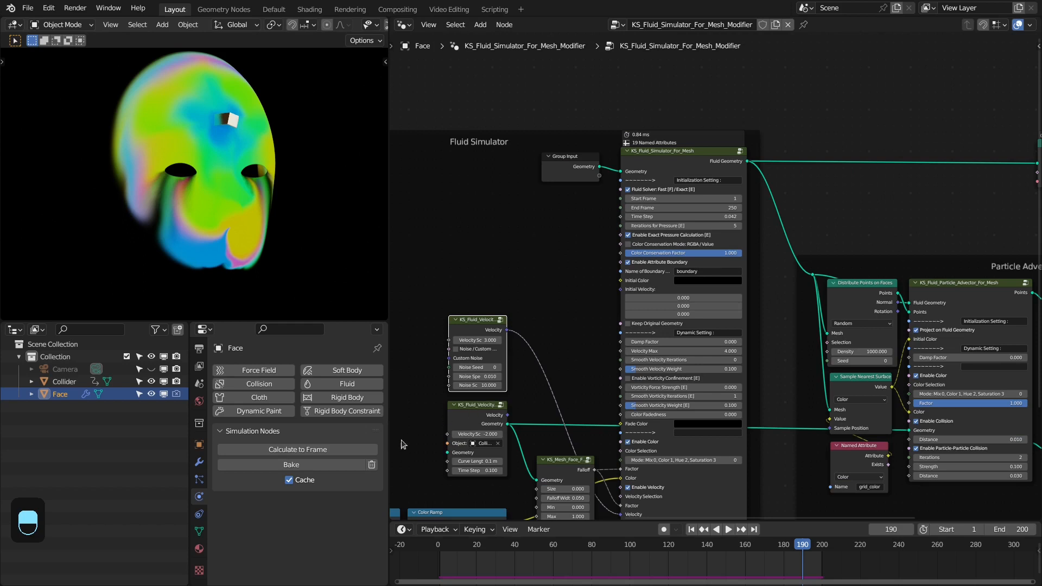
left_click(371, 464)
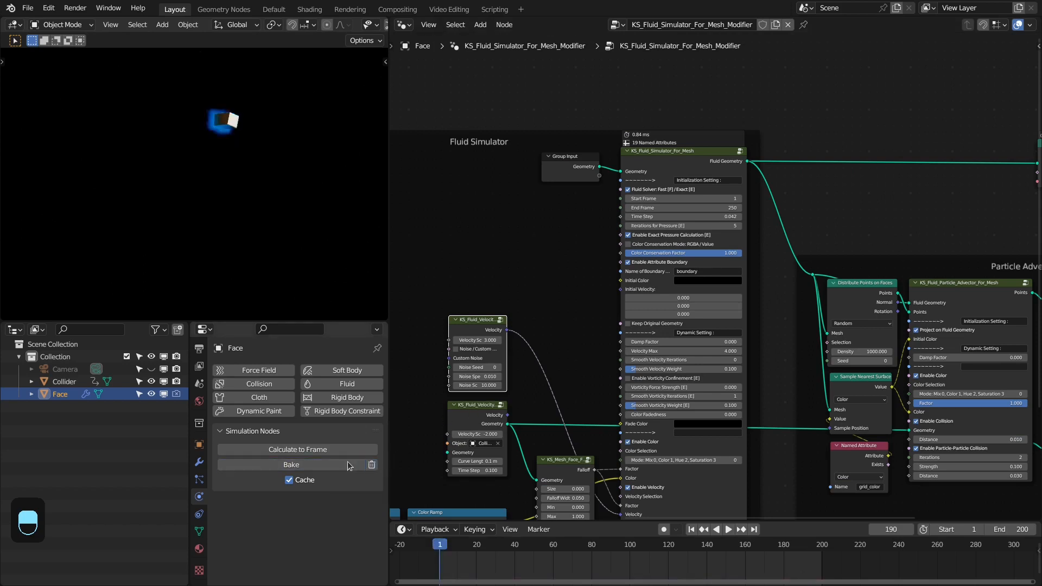
left_click(291, 464)
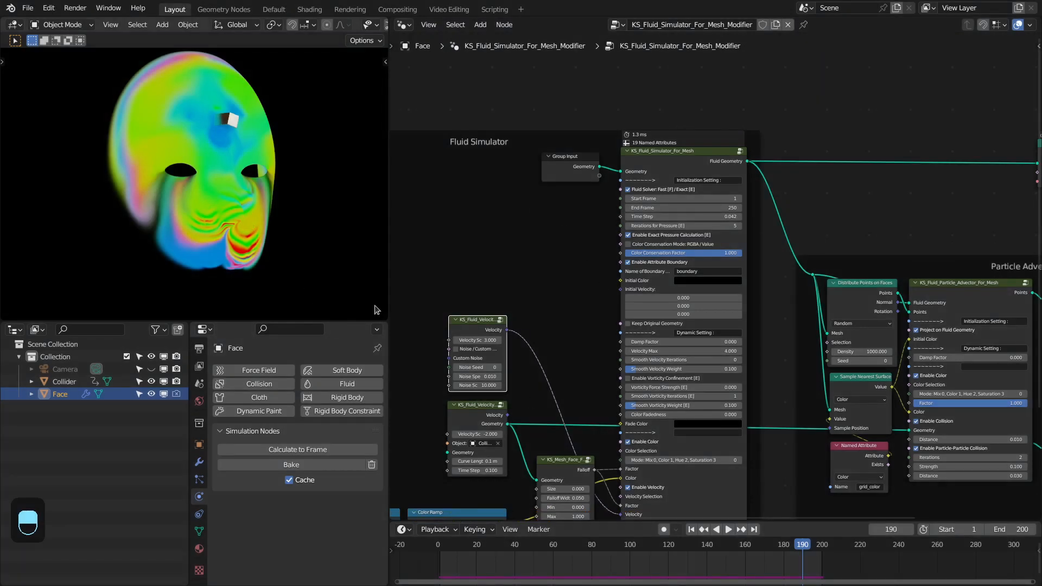
Go to frame 186, switch to the Shading workspace, and connect the Mix Shader to the Material Output's Surface
left_click_drag(787, 571, 794, 551)
left_click(309, 9)
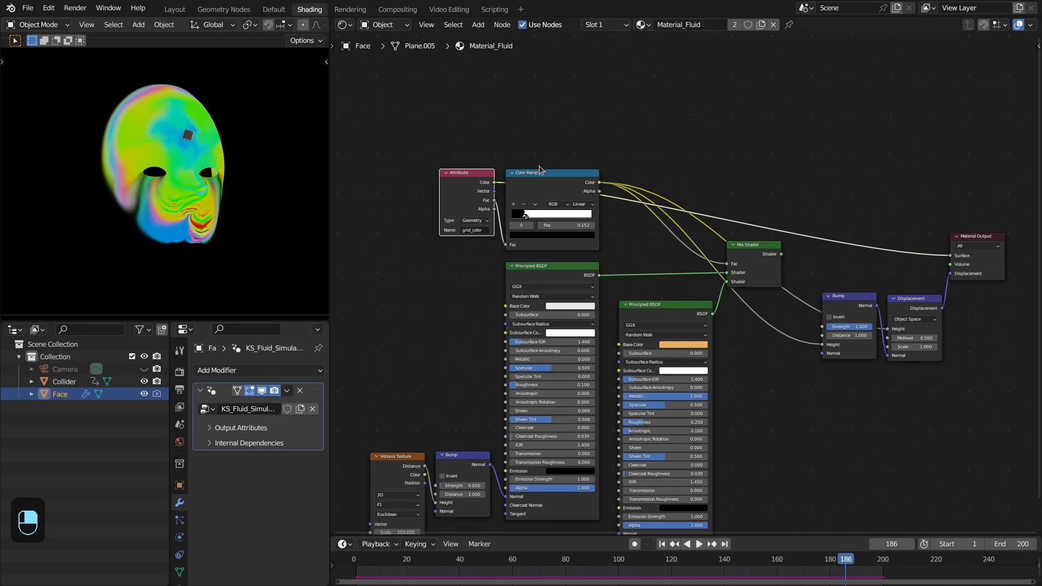
scroll(581, 181, "up", 5)
middle_click_drag(551, 118, 588, 187)
scroll(734, 248, "down", 2)
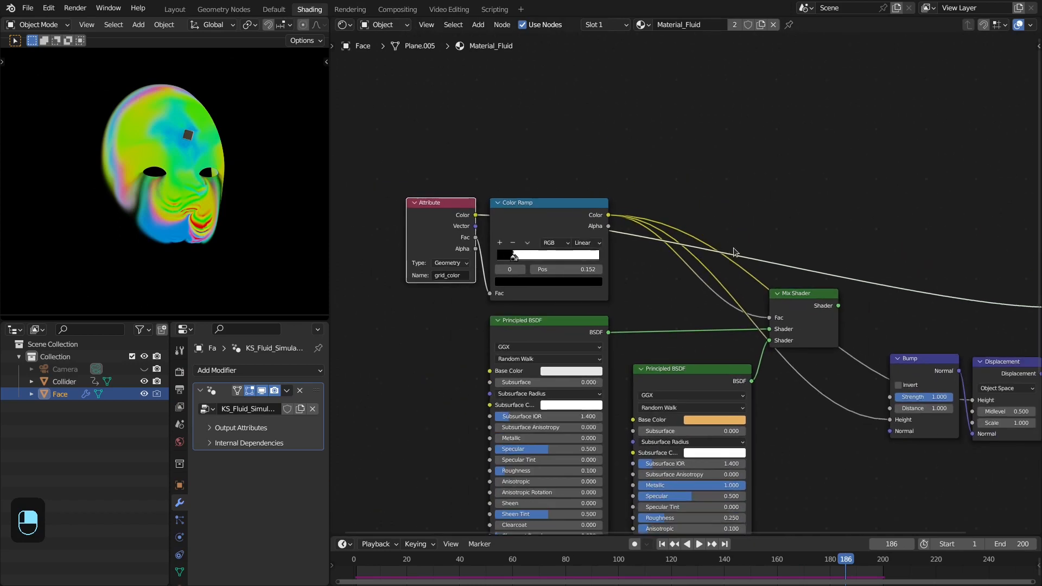
middle_click_drag(733, 251, 704, 226)
left_click(790, 287, "ctrl+shift")
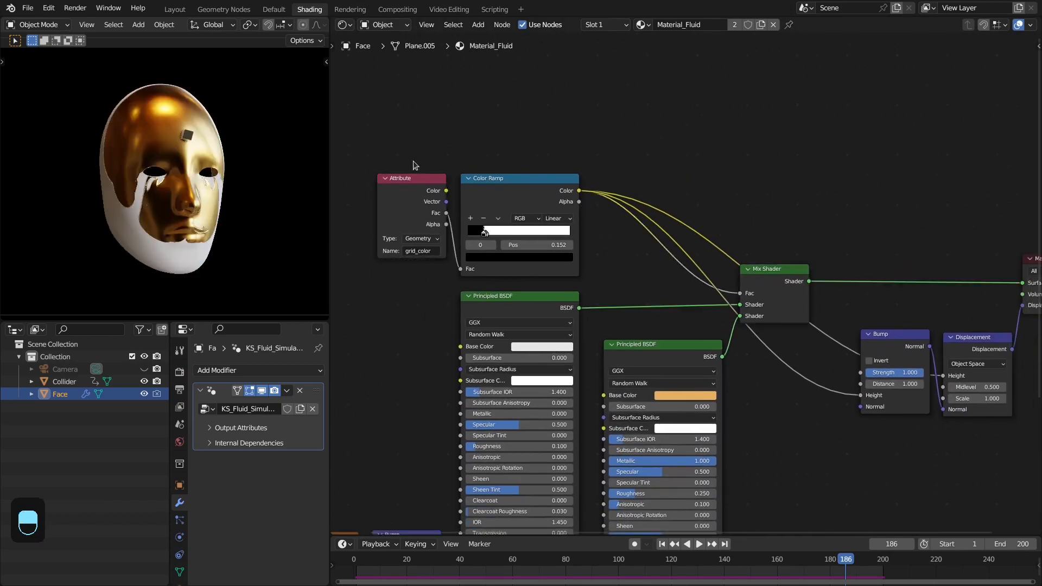
Move the Attribute and Color Ramp nodes up, and duplicate the Color Ramp below the original, keeping its link from the Attribute's Fac
left_click_drag(390, 151, 507, 197)
left_click_drag(521, 196, 535, 78)
left_click(510, 71)
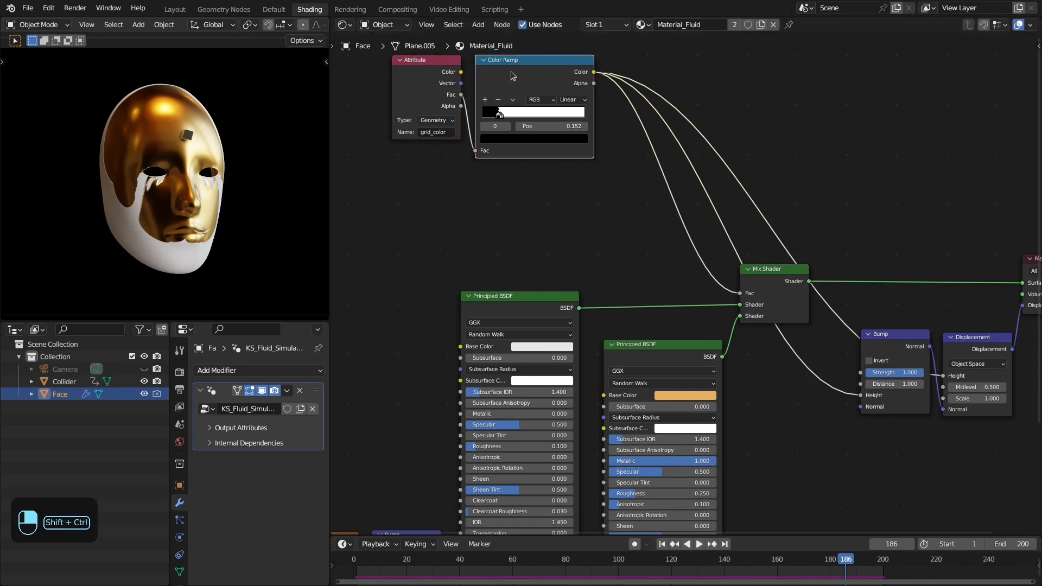
key("ctrl+shift+d")
left_click(512, 195)
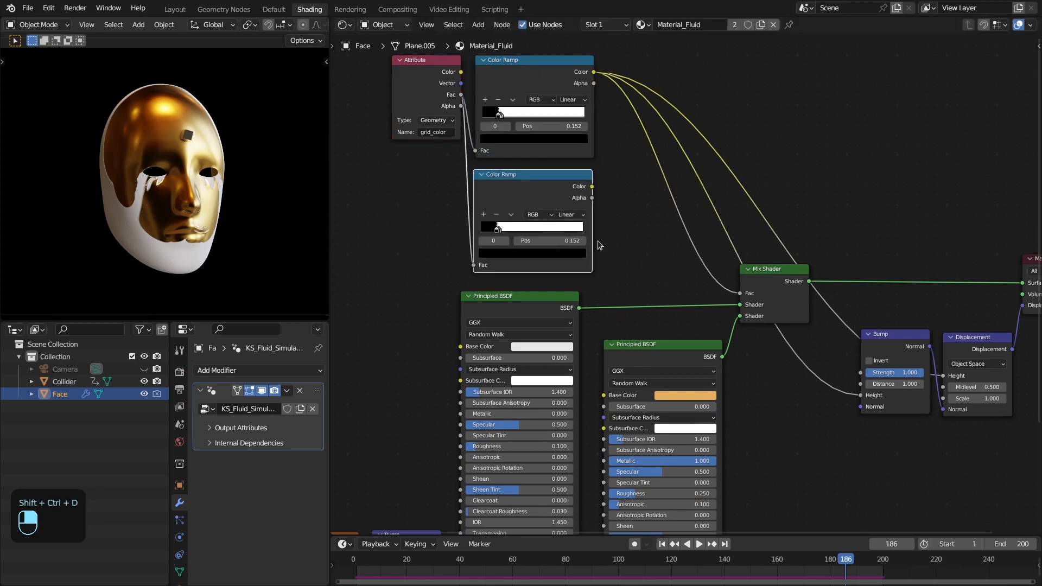
middle_click_drag(597, 246, 617, 274)
left_click_drag(387, 102, 556, 236)
left_click_drag(557, 235, 544, 231)
Preview the duplicated Color Ramp's Color output on the face
middle_click_drag(620, 208, 644, 234)
scroll(635, 228, "up", 3)
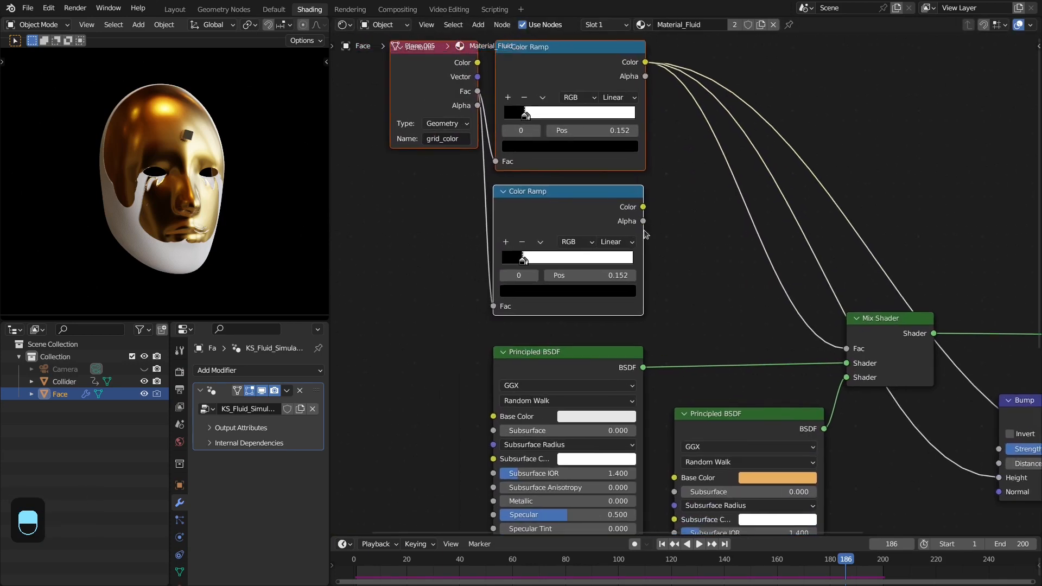
scroll(646, 235, "up", 1)
left_click(632, 232, "ctrl+shift")
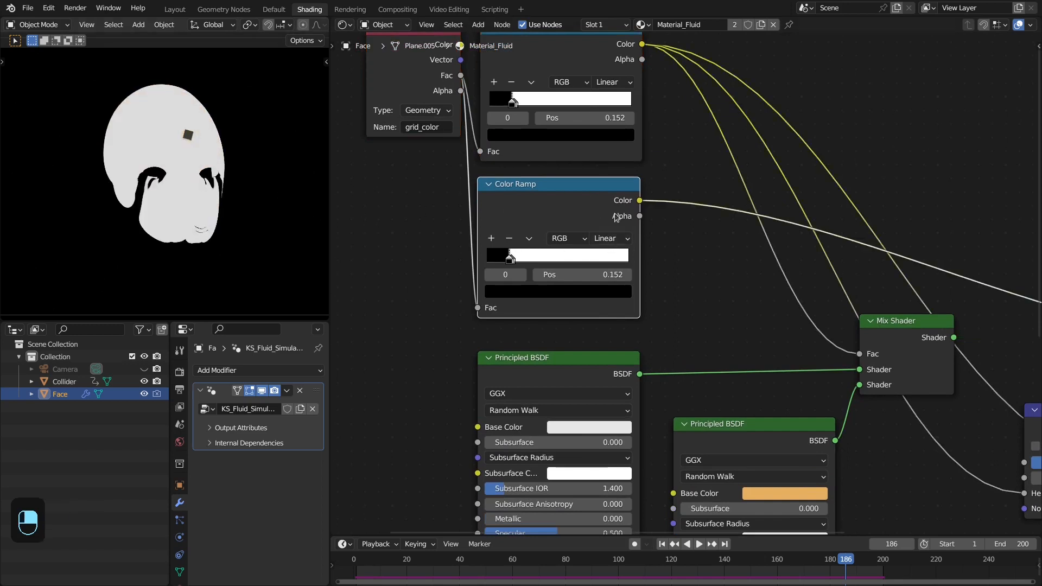
scroll(615, 217, "down", 2)
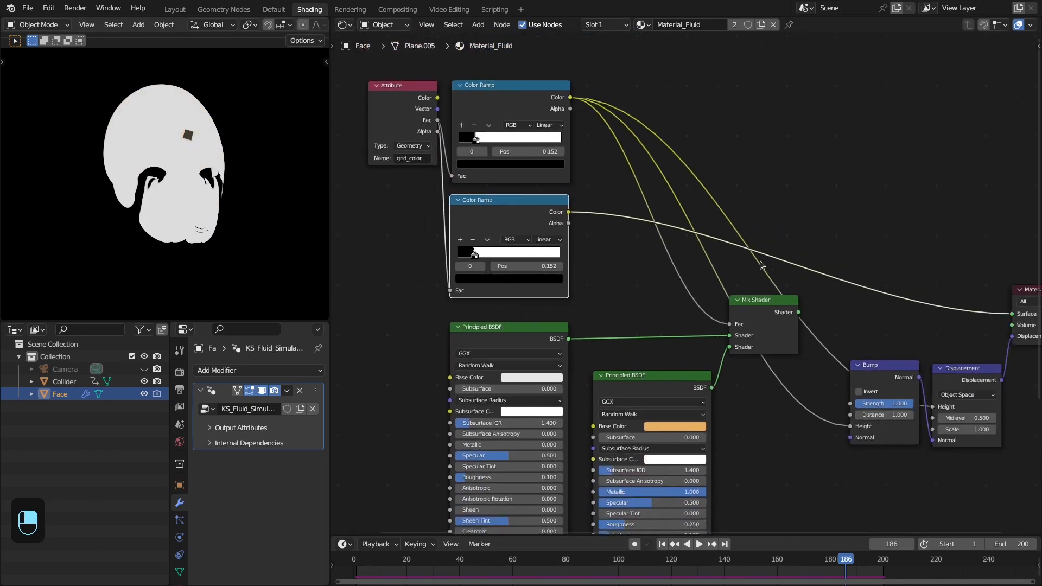
Set the duplicated Color Ramp's black stop to position 0.336 and its white stop to 0.726
scroll(570, 259, "up", 3)
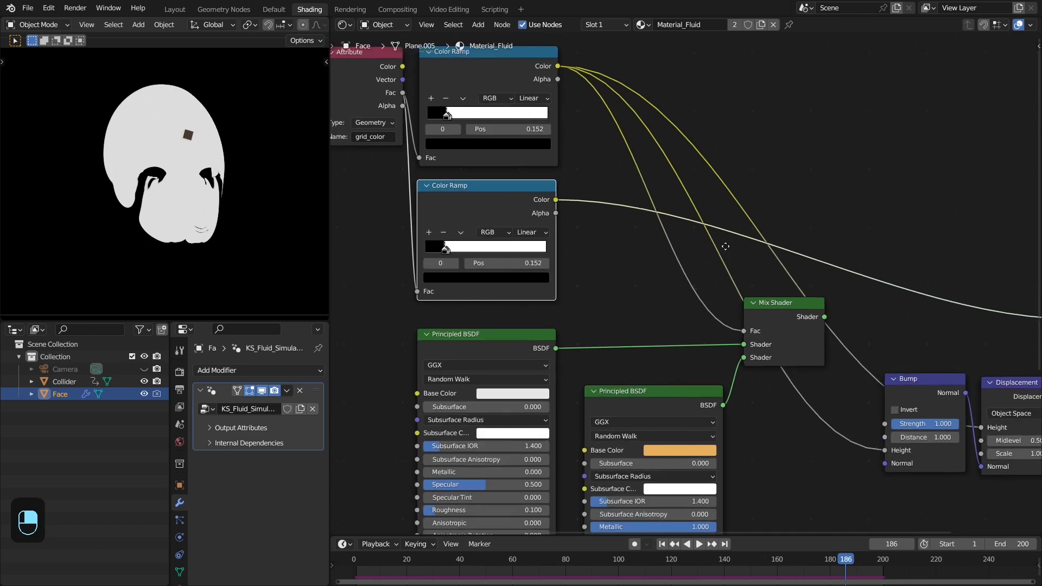
left_click_drag(534, 255, 528, 257)
left_click_drag(545, 258, 670, 258)
left_click_drag(535, 257, 581, 266)
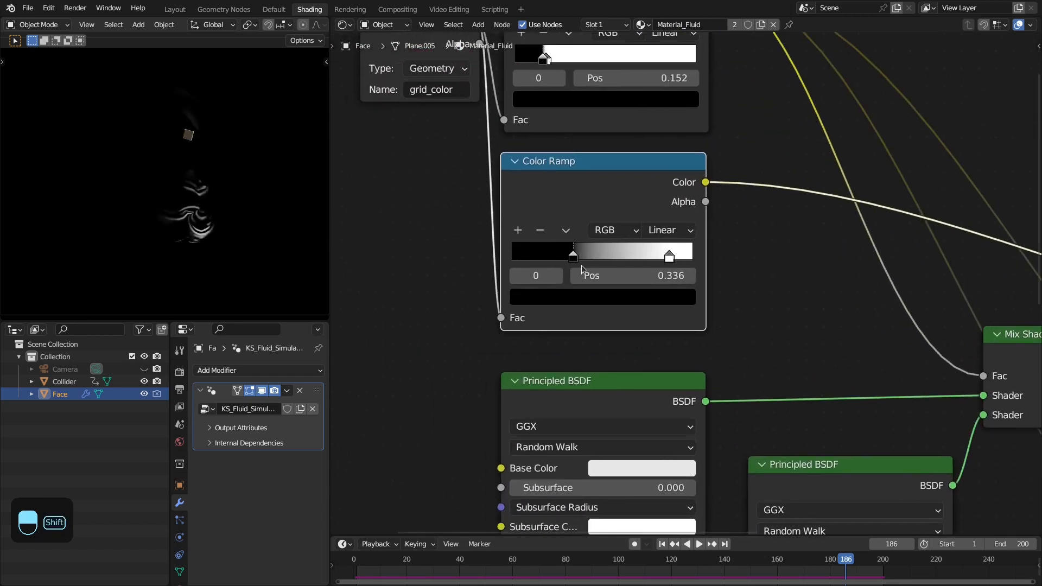
left_click_drag(668, 257, 643, 258)
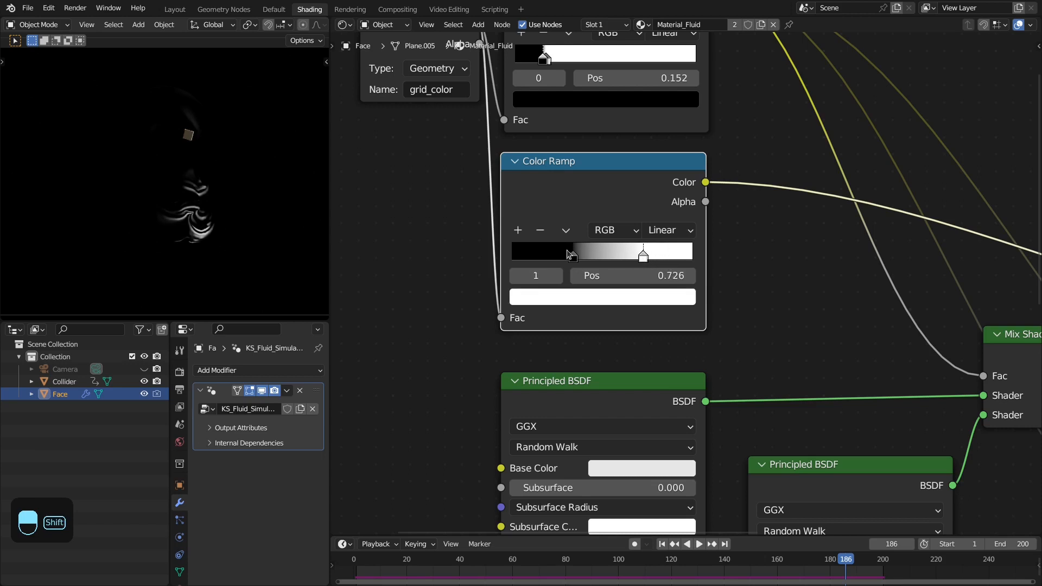
left_click_drag(571, 256, 567, 253)
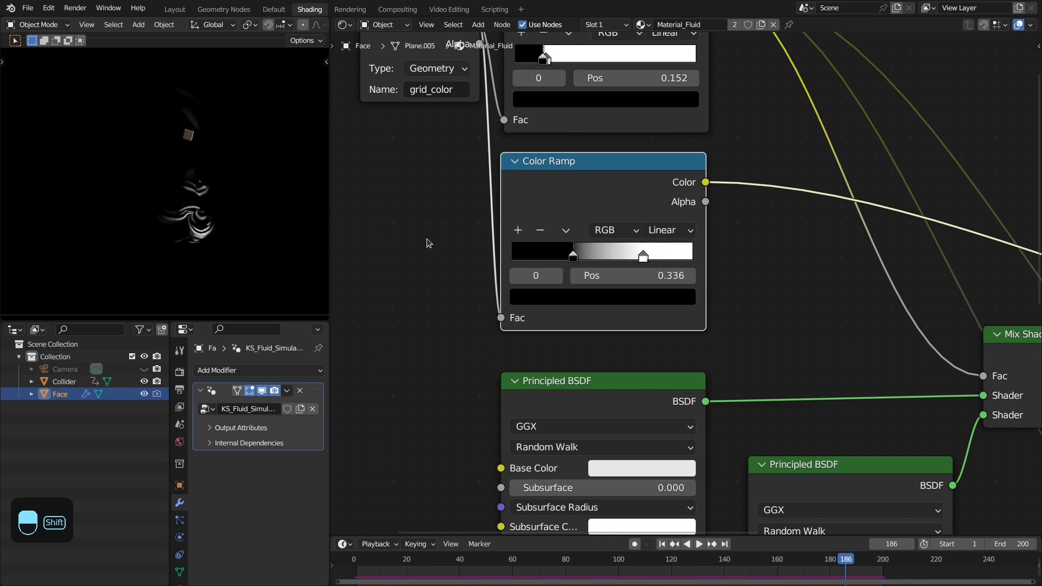
left_click_drag(598, 178, 597, 186)
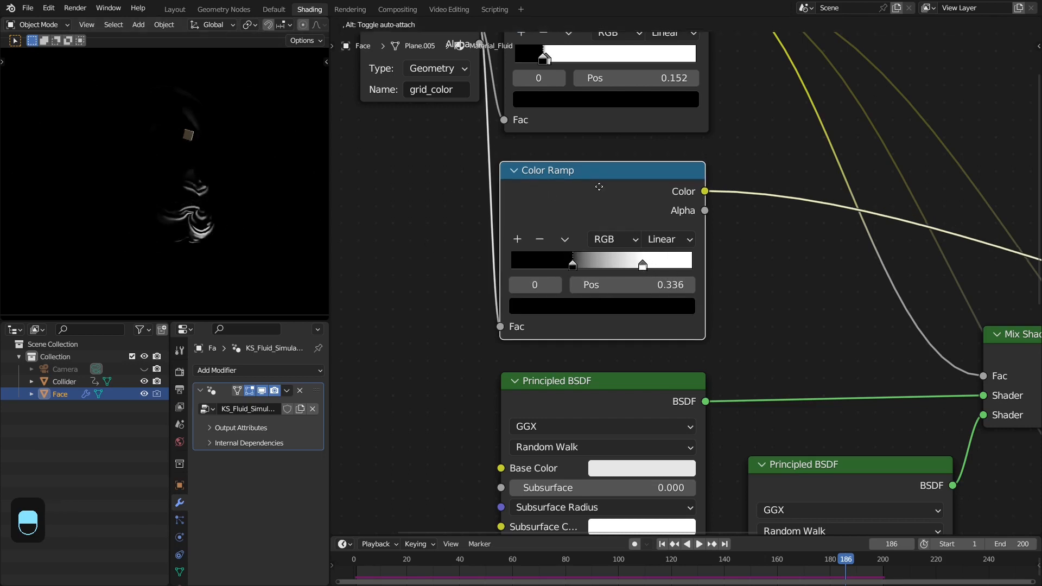
Reconnect the Mix Shader to the Material Output's Surface, and shift it and the metallic Principled BSDF right to make room
scroll(862, 358, "down", 3)
middle_click_drag(862, 358, 572, 240)
scroll(572, 241, "down", 4)
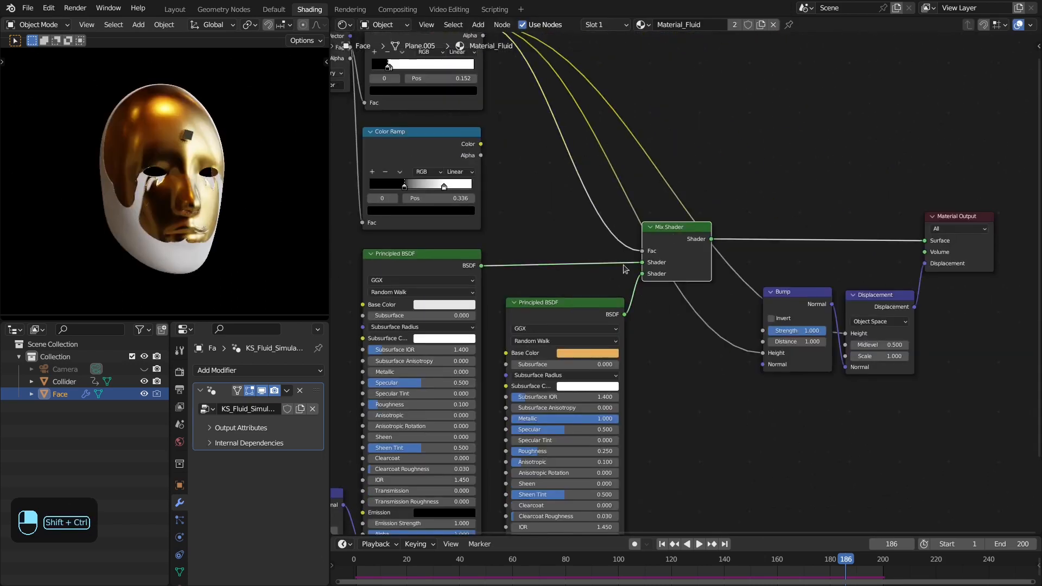
left_click_drag(538, 226, 711, 315)
left_click_drag(697, 229, 731, 230)
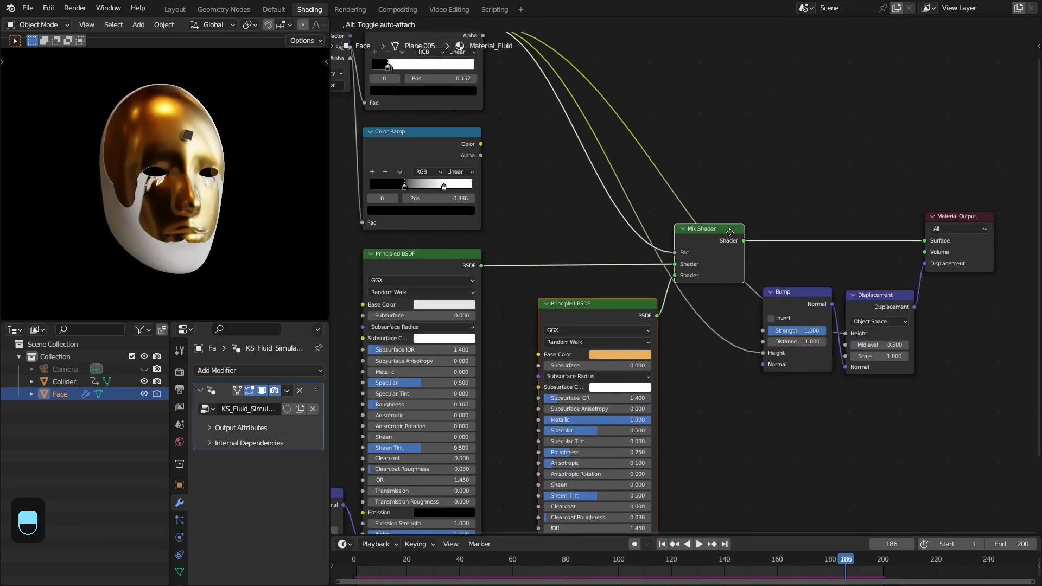
left_click(548, 230)
Add a Mix Color node beside the second Color Ramp and copy the metallic BSDF's orange Base Color into its B color
scroll(517, 234, "down", 1)
middle_click_drag(517, 234, 579, 272)
scroll(595, 322, "up", 2)
key("shift+a")
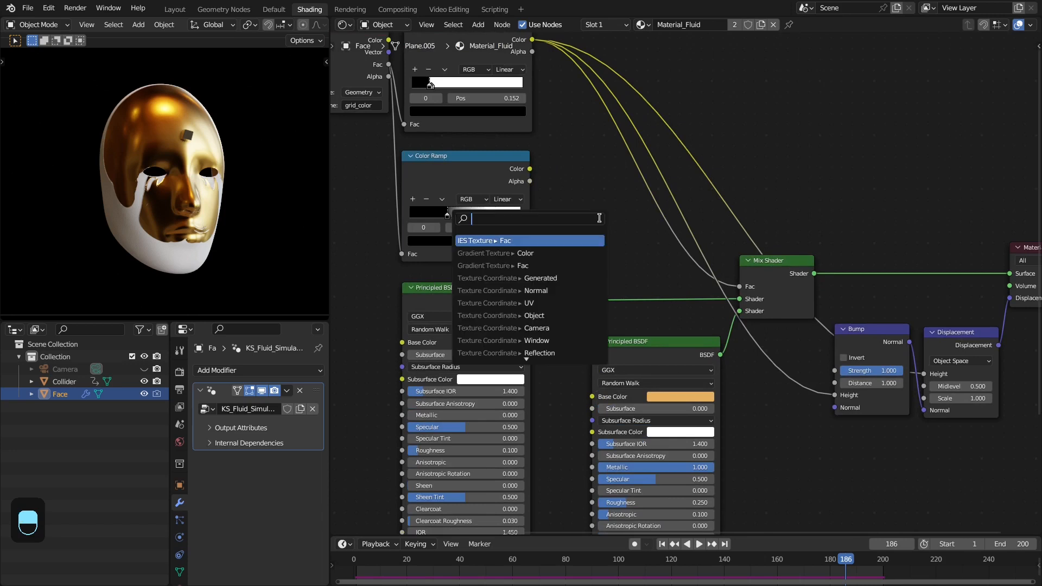
type("mix")
key("Return")
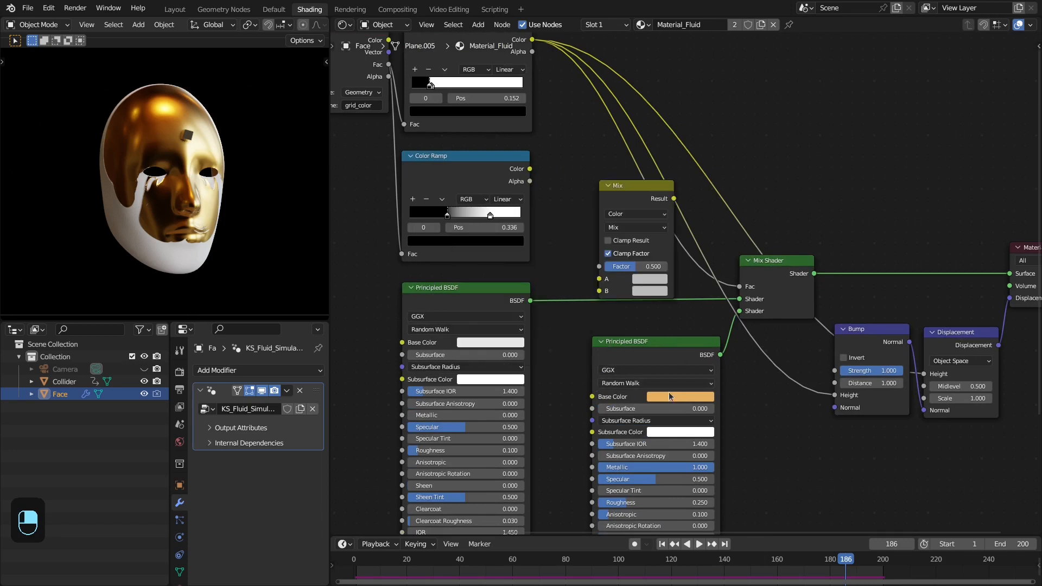
left_click_drag(653, 289, 653, 290)
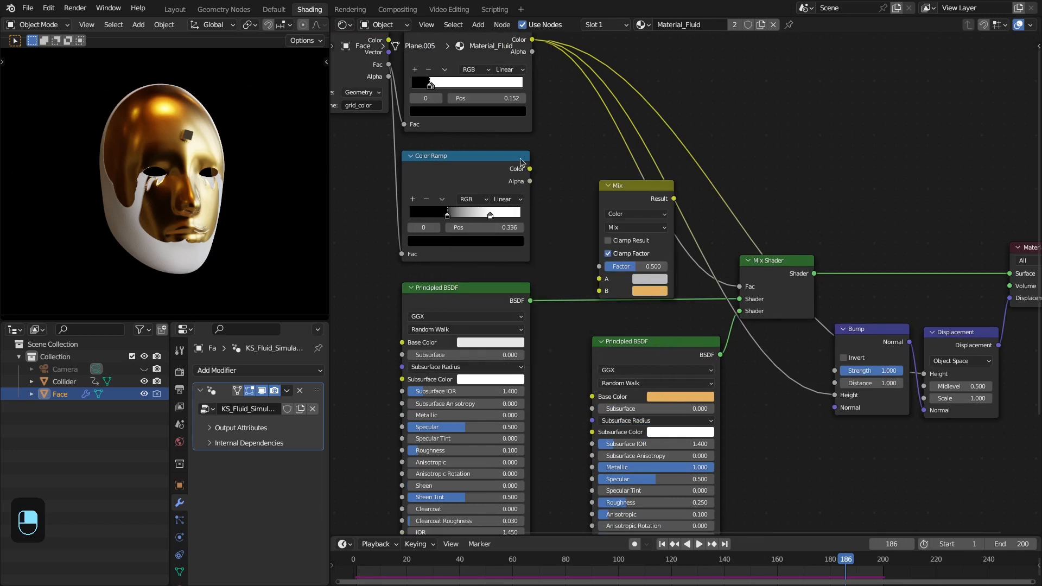
Link the second Color Ramp's Color to the Mix node's Factor and the Mix Result to the metallic BSDF's Base Color
left_click_drag(529, 168, 599, 266)
left_click_drag(674, 198, 600, 400)
scroll(578, 276, "up", 2)
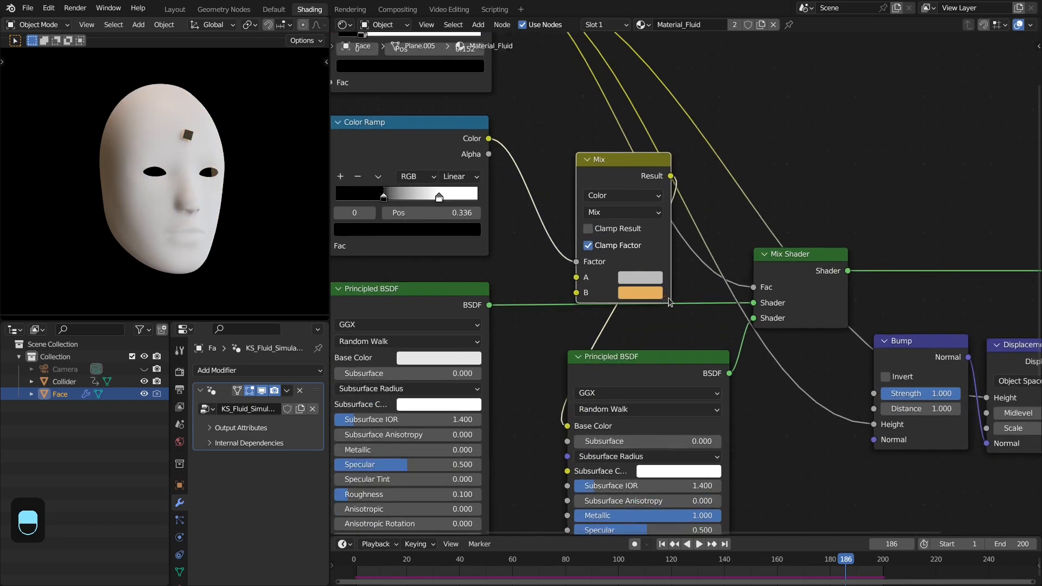
scroll(636, 297, "up", 1)
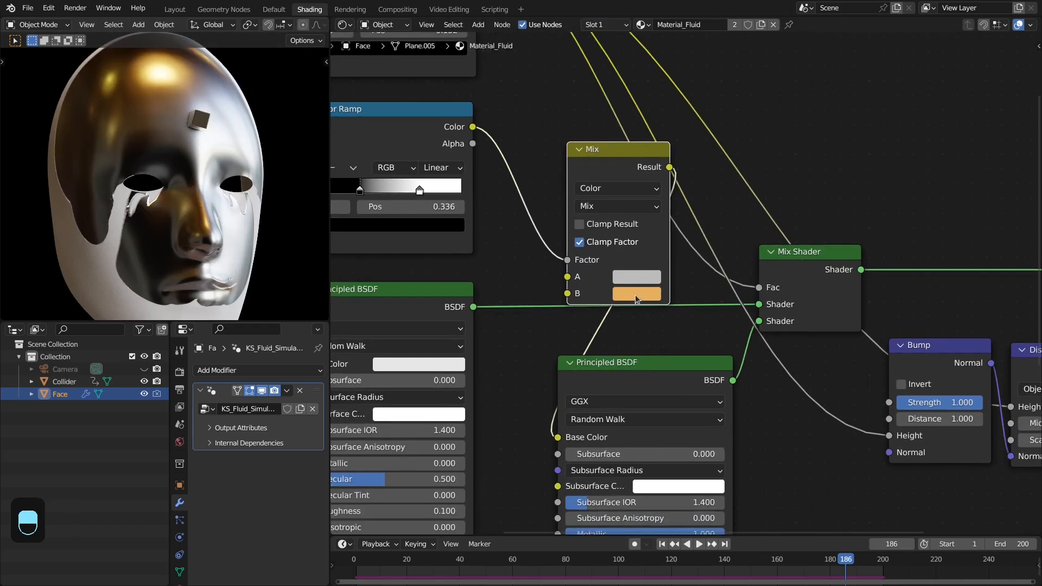
Paste the orange into the Mix node's A color, set its saturation to 0.25, and play the animation
left_click(636, 280)
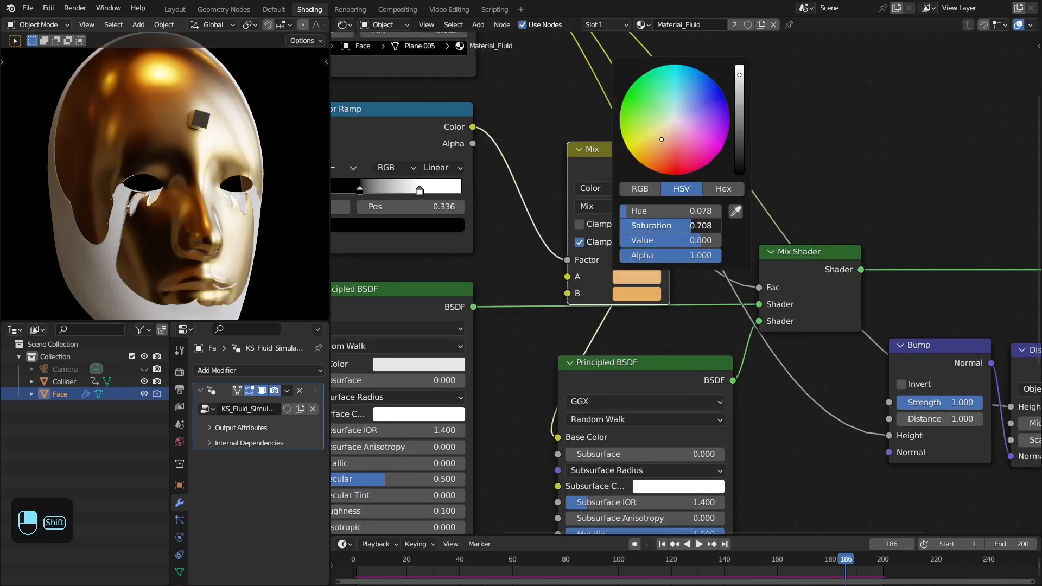
mouse_move(672, 225)
left_mouse_down("shift")
mouse_move(700, 225)
mouse_move(667, 225)
left_mouse_up("shift")
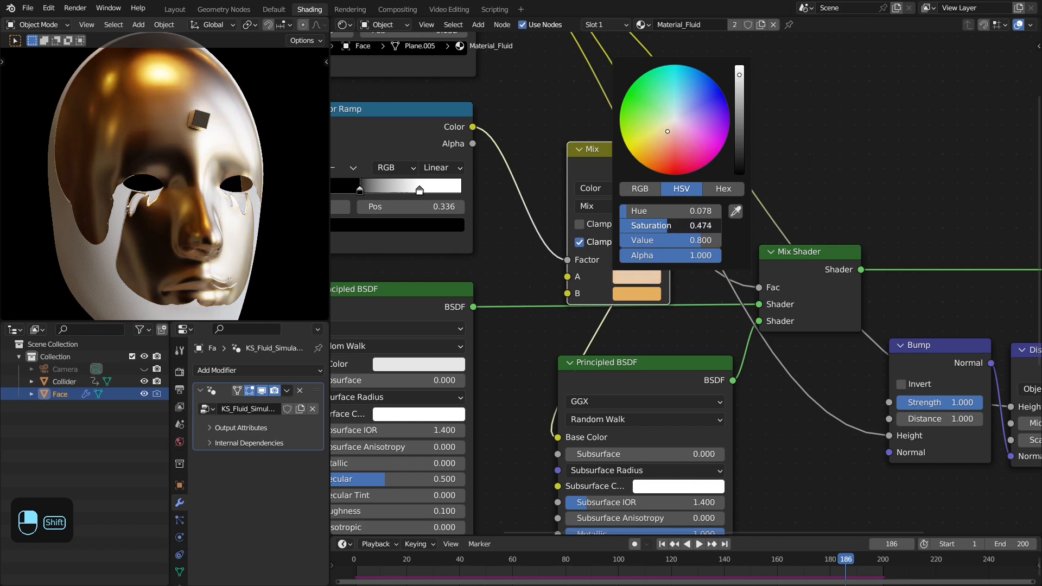
left_click(657, 226)
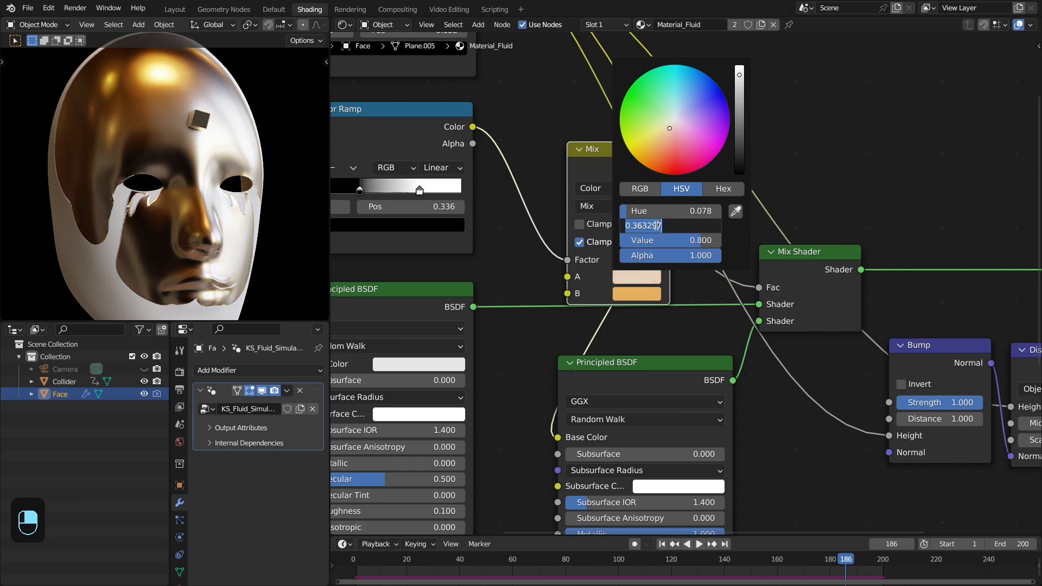
type(".25")
key("Return")
scroll(188, 236, "up", 4)
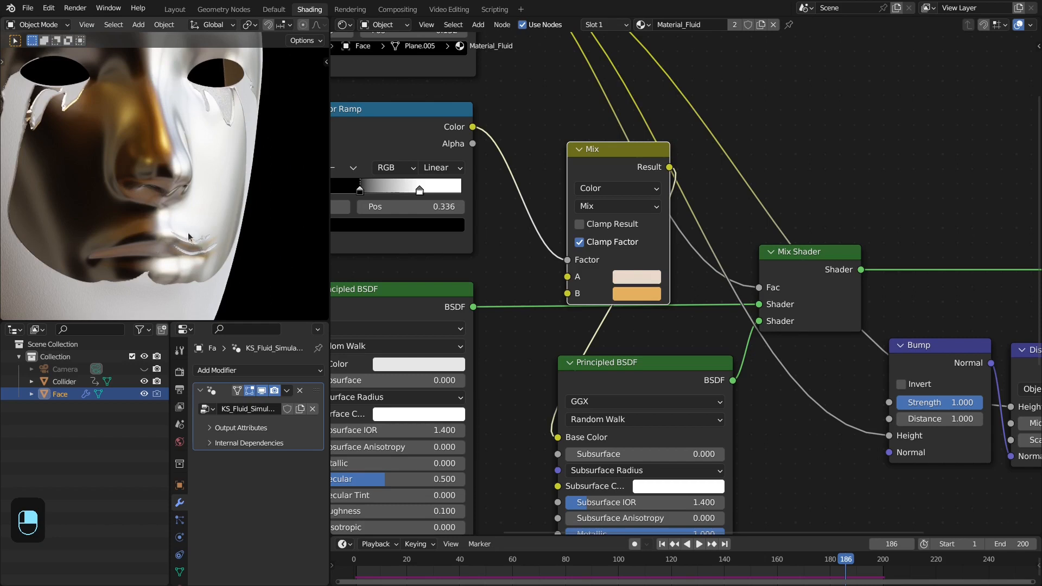
scroll(188, 236, "down", 4)
key("space")
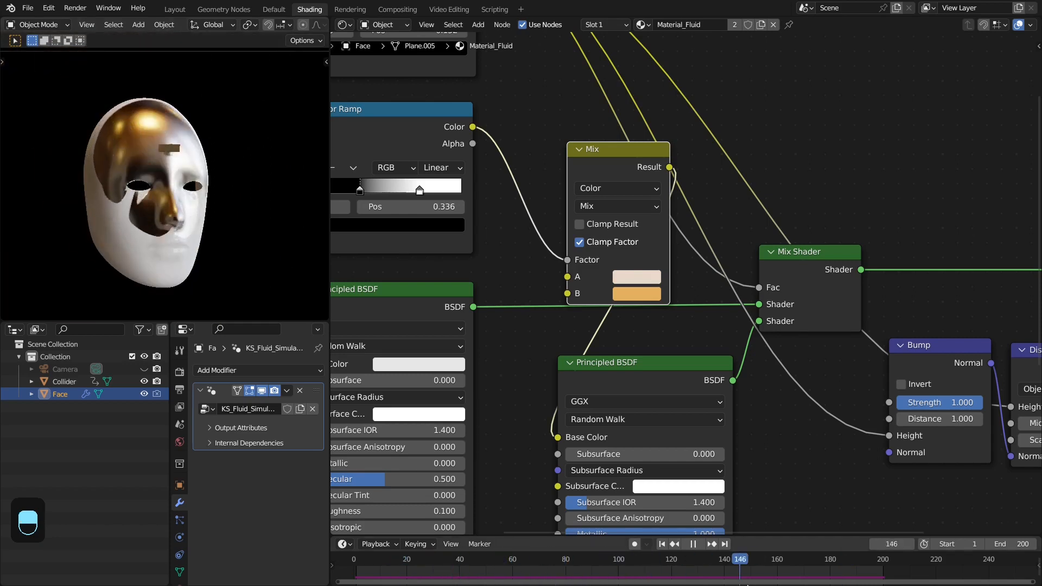
scroll(529, 233, "down", 3)
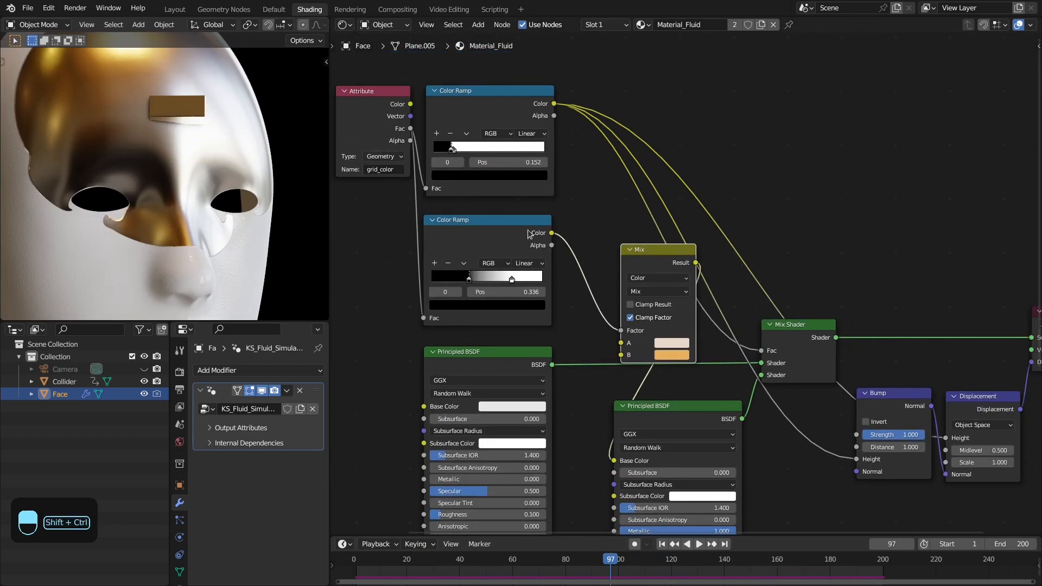
Set the second Color Ramp's white stop to 0.458 while previewing it, and reconnect the Mix Shader to the Material Output's Surface
left_click(529, 233, "ctrl+shift")
left_click_drag(512, 277, 482, 277)
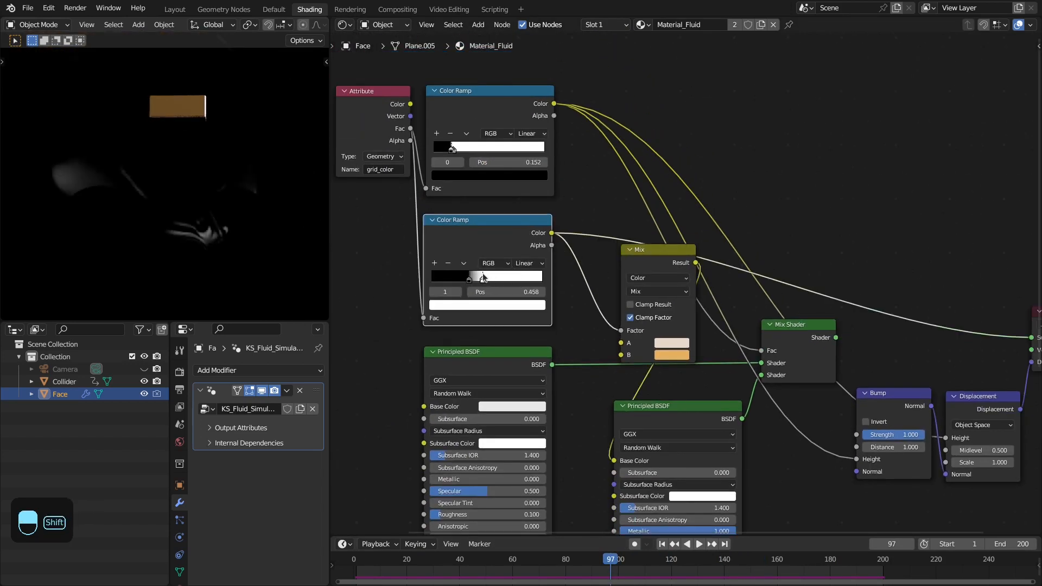
scroll(483, 277, "down", 3)
middle_click_drag(747, 330, 591, 275)
left_click(591, 274, "ctrl+shift")
scroll(177, 230, "down", 10)
scroll(177, 230, "up", 11)
middle_click_drag(177, 230, 169, 201)
scroll(169, 201, "down", 2)
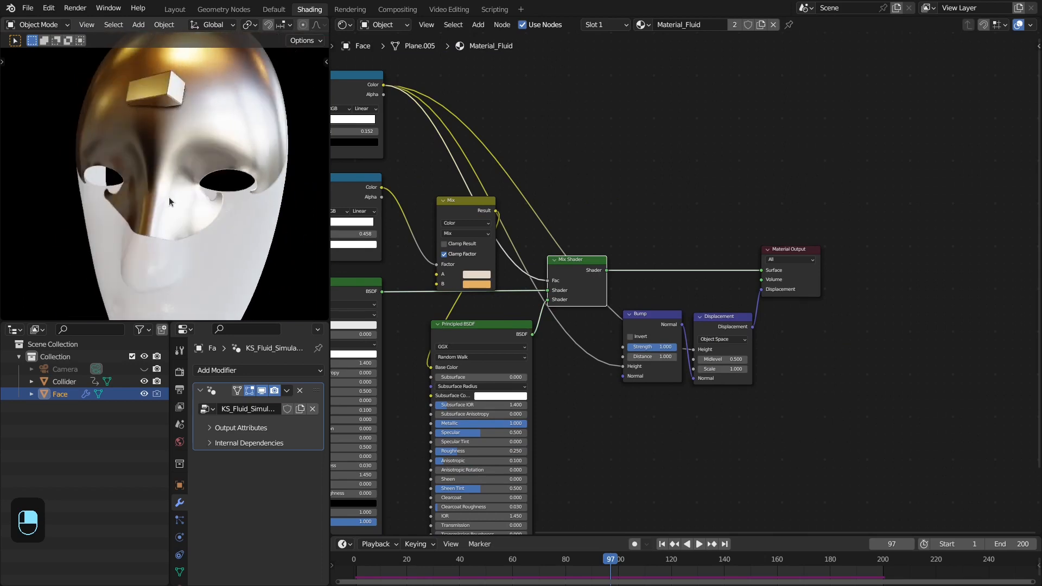
key("space")
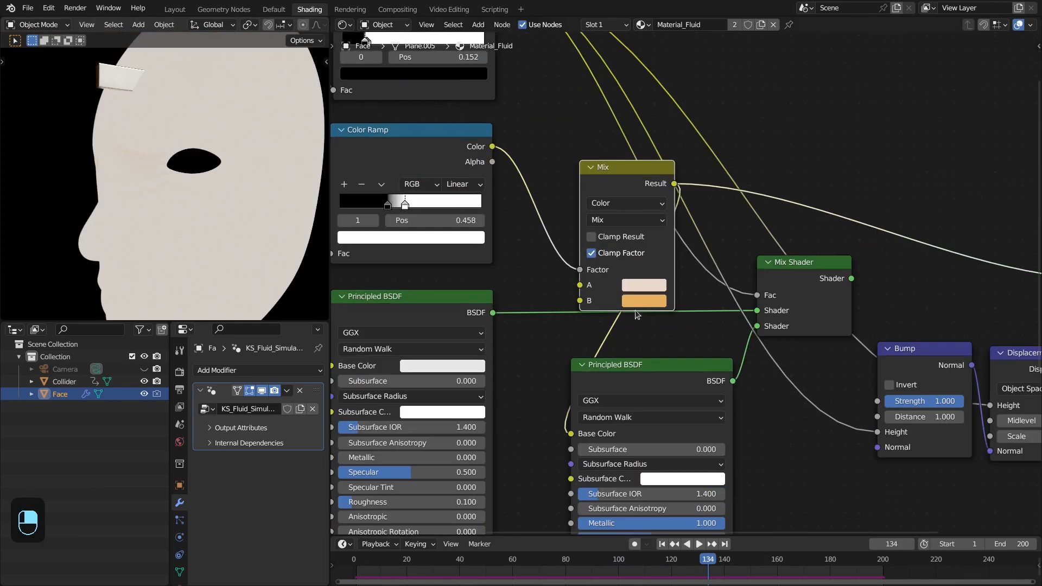
Make the Mix node's orange B color more saturated
left_click(637, 303, "shift")
left_click_drag(673, 204, 656, 183, "shift")
middle_click_drag(120, 173, 179, 179)
scroll(602, 212, "up", 1)
middle_click_drag(606, 210, 570, 211)
Set the second Color Ramp's white stop to 0.386 and reconnect the Mix Shader to the Material Output's Surface
middle_click_drag(353, 203, 480, 233)
scroll(479, 233, "up", 4)
scroll(174, 173, "down", 3)
middle_click_drag(179, 173, 217, 169)
middle_click_drag(814, 304, 596, 278)
scroll(624, 287, "down", 4)
left_click(624, 287, "ctrl+shift")
Play the animation from the first frame in camera view and examine how the metallic fluid spreads over the mask
scroll(146, 173, "up", 5)
middle_click_drag(134, 174, 222, 201)
scroll(162, 159, "down", 4)
key("shift+Left")
key("KP_0")
key("space")
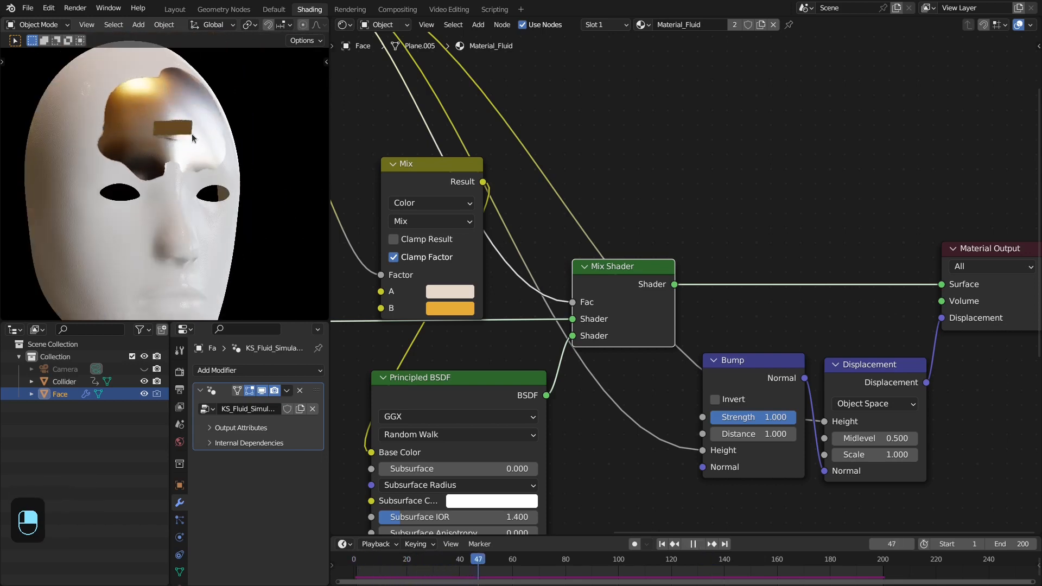
key("space")
key("space")
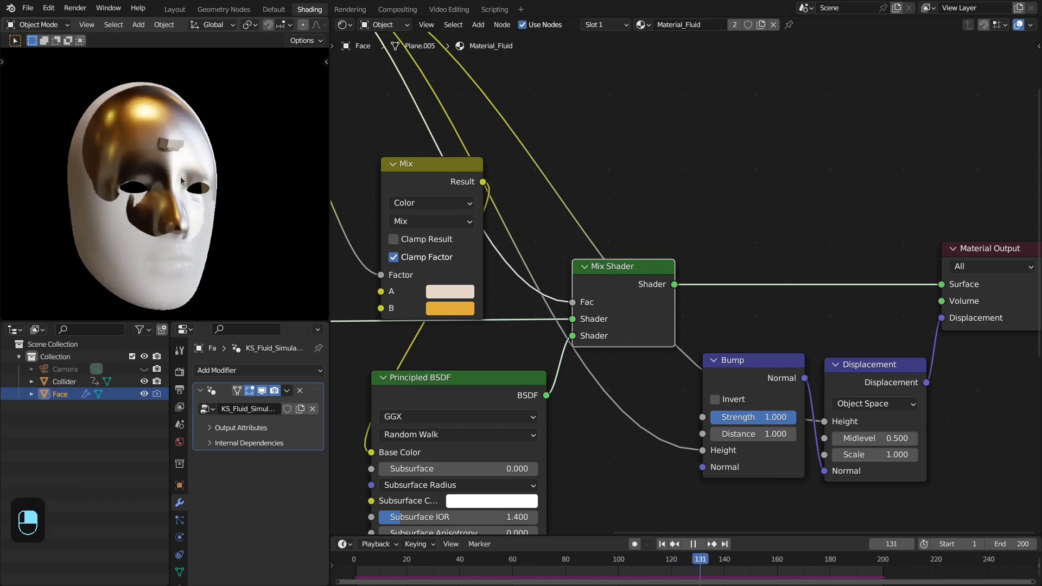
key("space")
Inspect the color variation in the fluid around the mask's nose up close, and play the animation on to frame 180
scroll(180, 218, "down", 10)
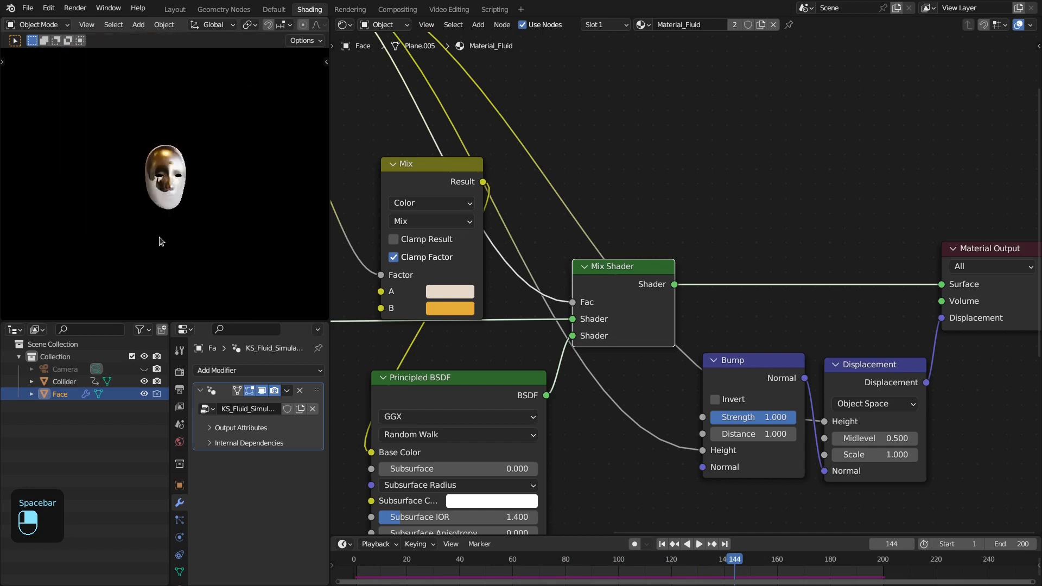
scroll(156, 193, "up", 9)
middle_click_drag(112, 182, 136, 206)
key("space")
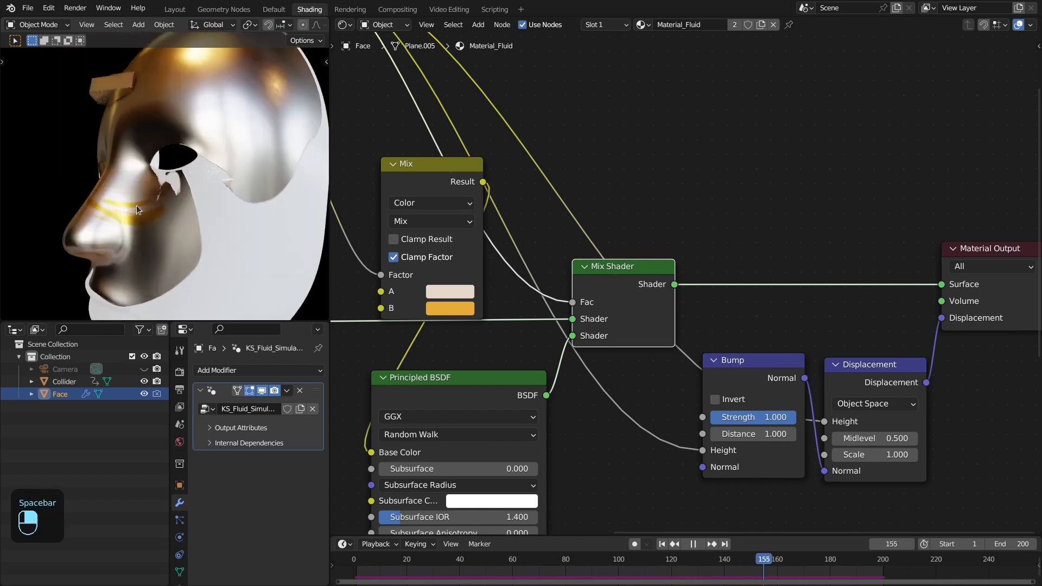
scroll(135, 205, "down", 5)
key("space")
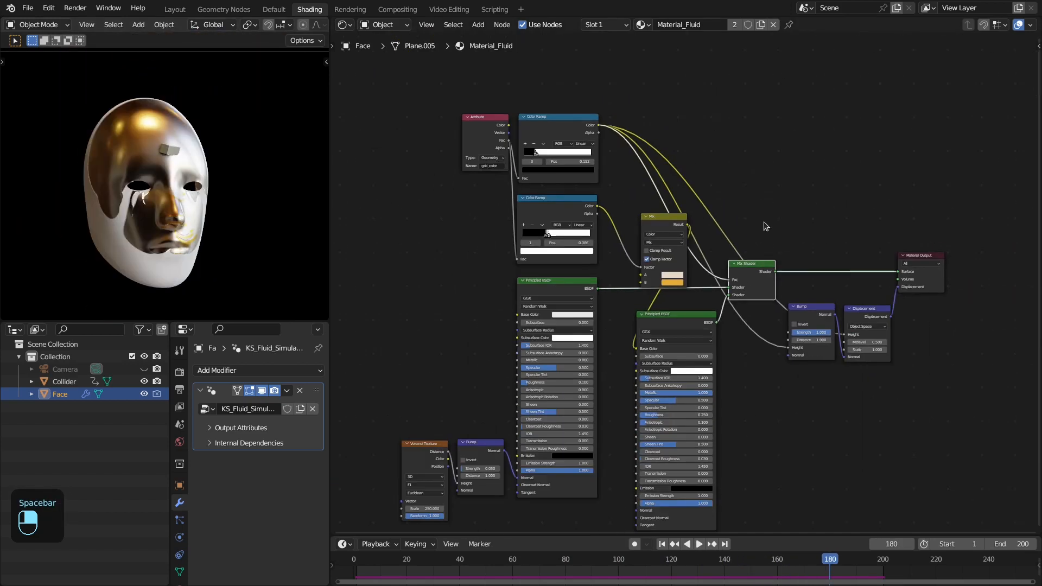
Move the Mix node up and closer to the second Color Ramp to tidy the shader node layout
middle_click_drag(770, 217, 805, 198)
left_click_drag(805, 198, 724, 202)
scroll(723, 201, "up", 1)
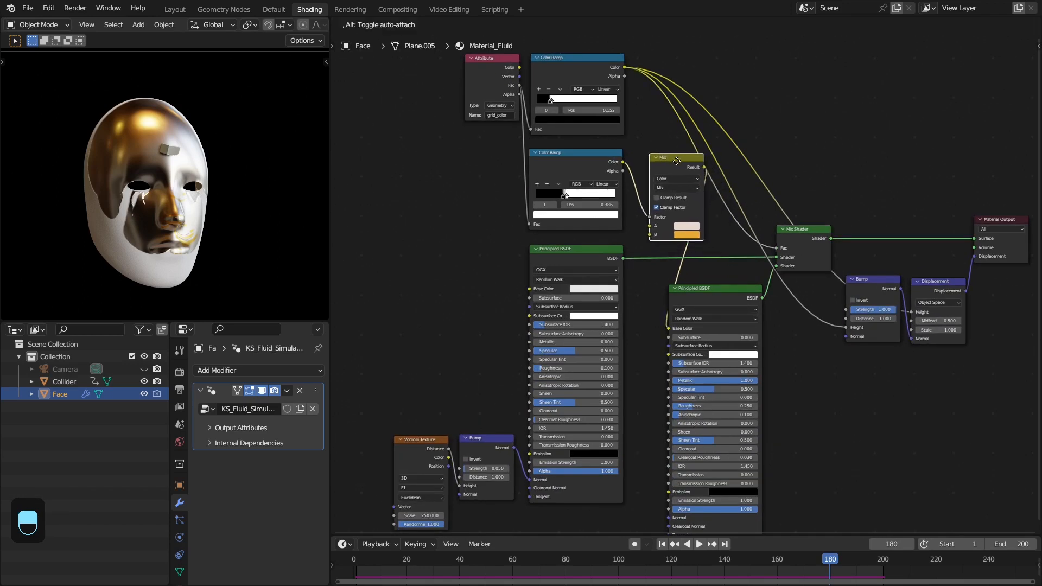
scroll(705, 186, "down", 1)
Return to the Layout workspace and examine the Fluid Simulator and Particle Advector frames in a temporarily maximized geometry node editor
left_click(174, 9)
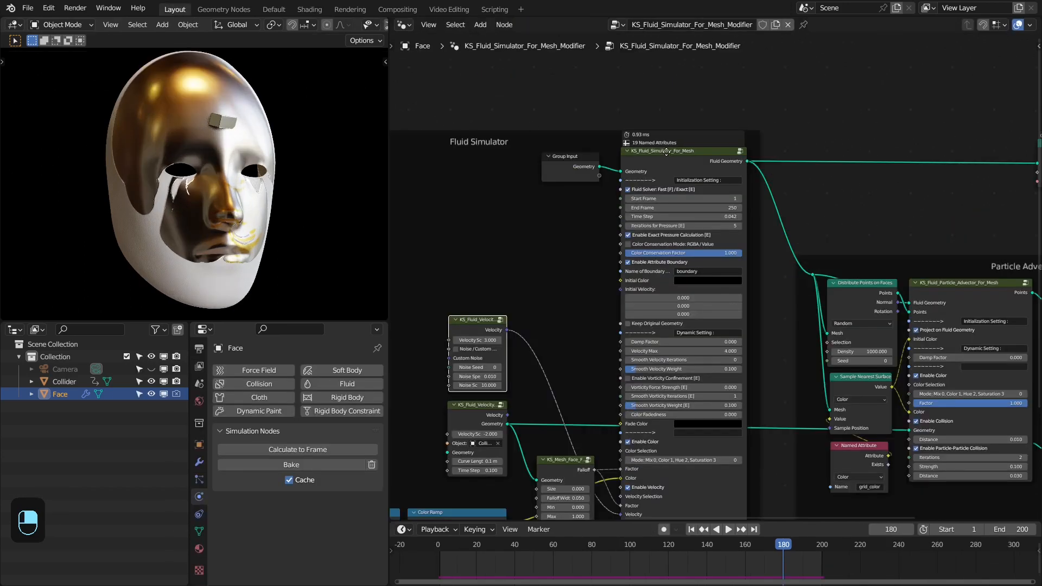
scroll(727, 182, "down", 1)
key("ctrl+space")
scroll(596, 200, "up", 1)
middle_click_drag(516, 213, 569, 129)
scroll(659, 120, "down", 1)
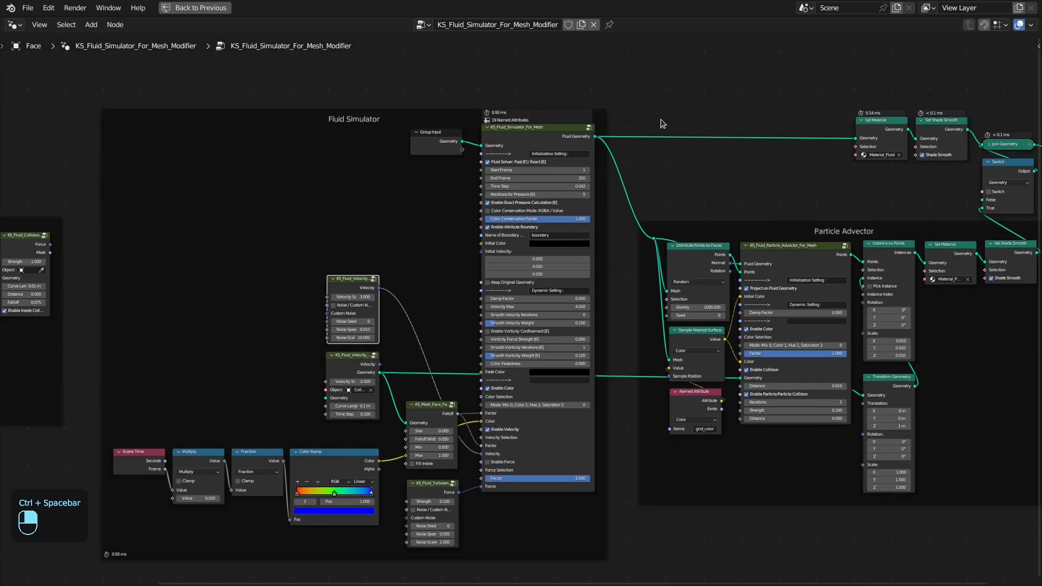
scroll(661, 120, "down", 3)
mouse_move(639, 117)
middle_mouse_down()
mouse_move(608, 108)
mouse_move(636, 106)
middle_mouse_up()
scroll(625, 113, "up", 3)
scroll(572, 202, "up", 4)
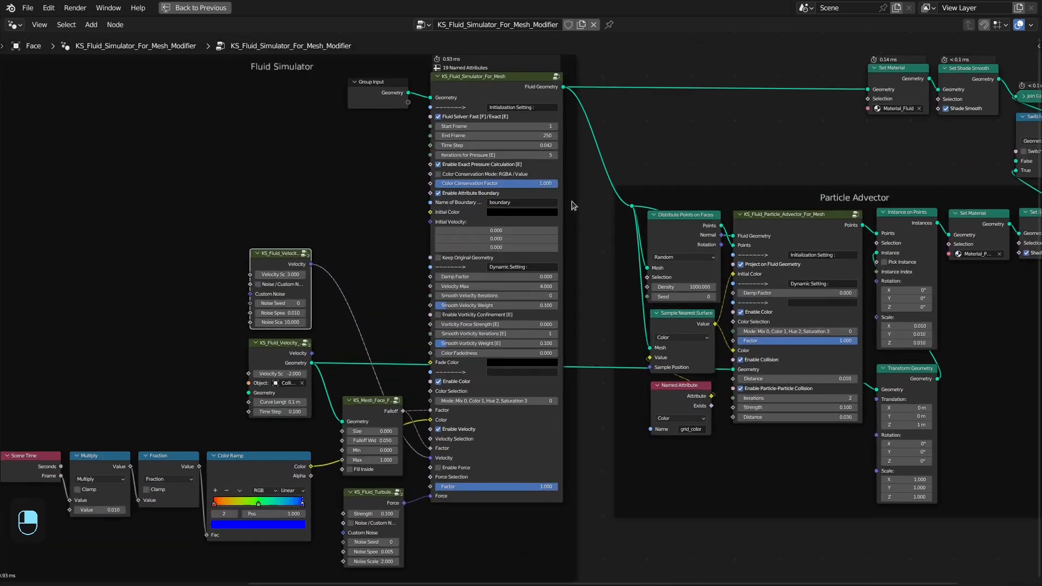
middle_click_drag(626, 153, 623, 169)
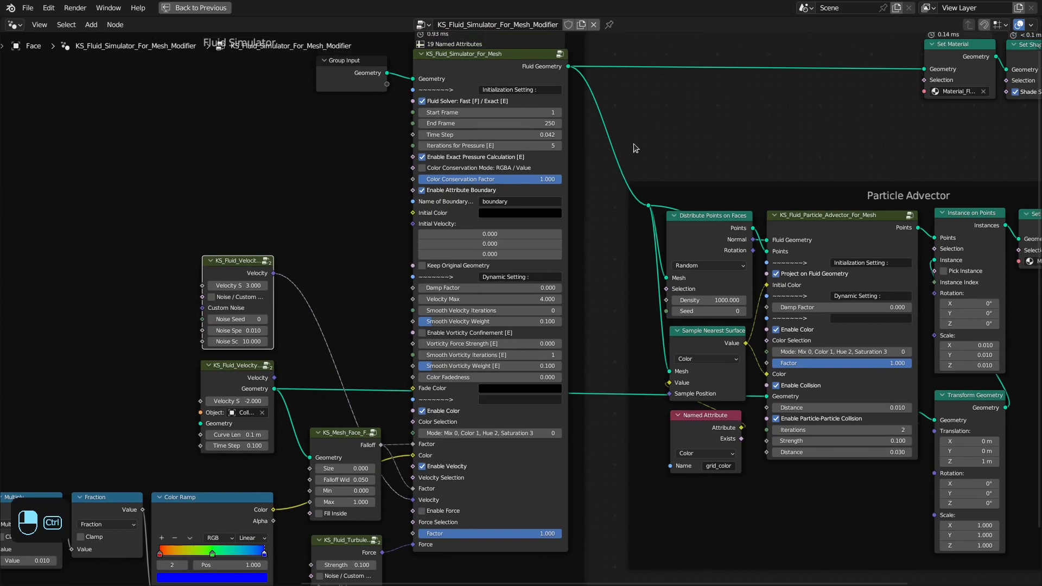
key("ctrl+space")
middle_click_drag(521, 177, 529, 184)
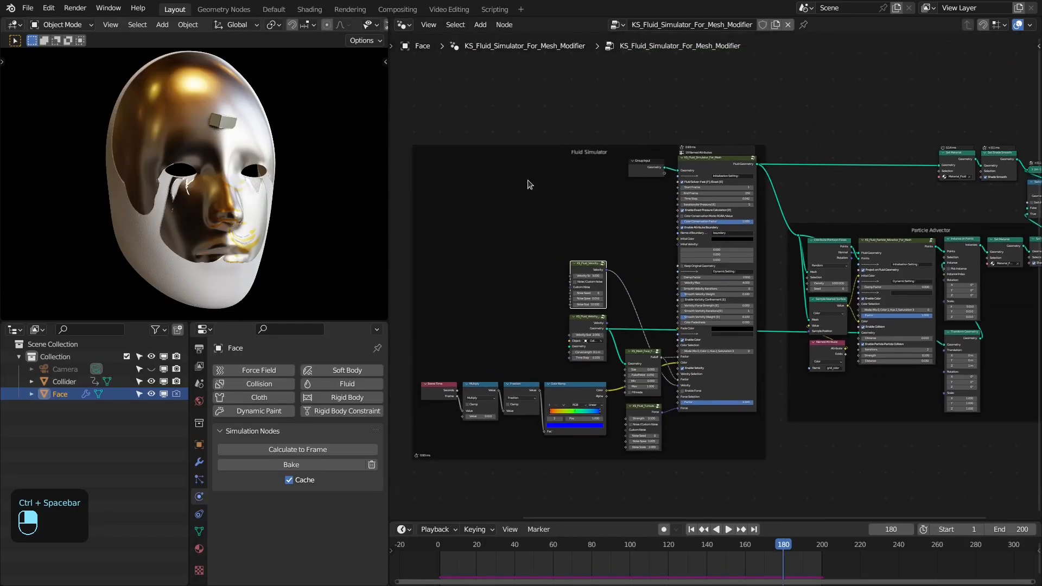